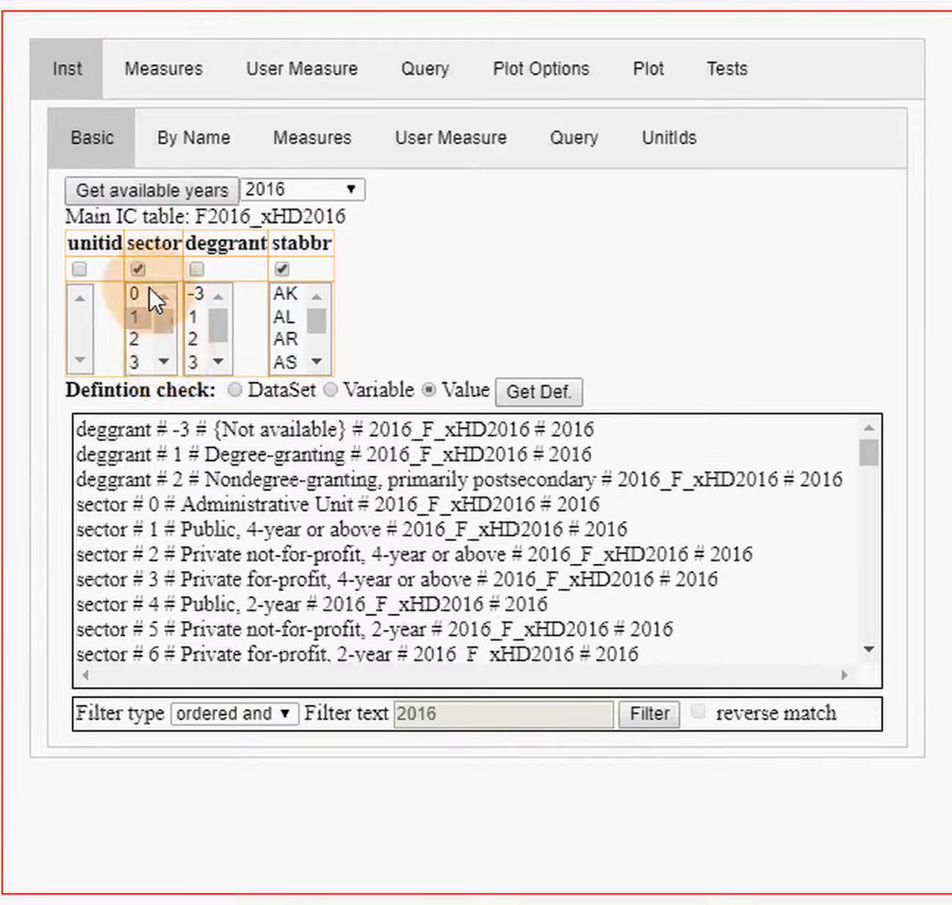
- Check the selected sector values and highlight the definitions of sectors 1 and 4 in the value definitions
{"action": "left_click", "coordinate": [166, 363]}
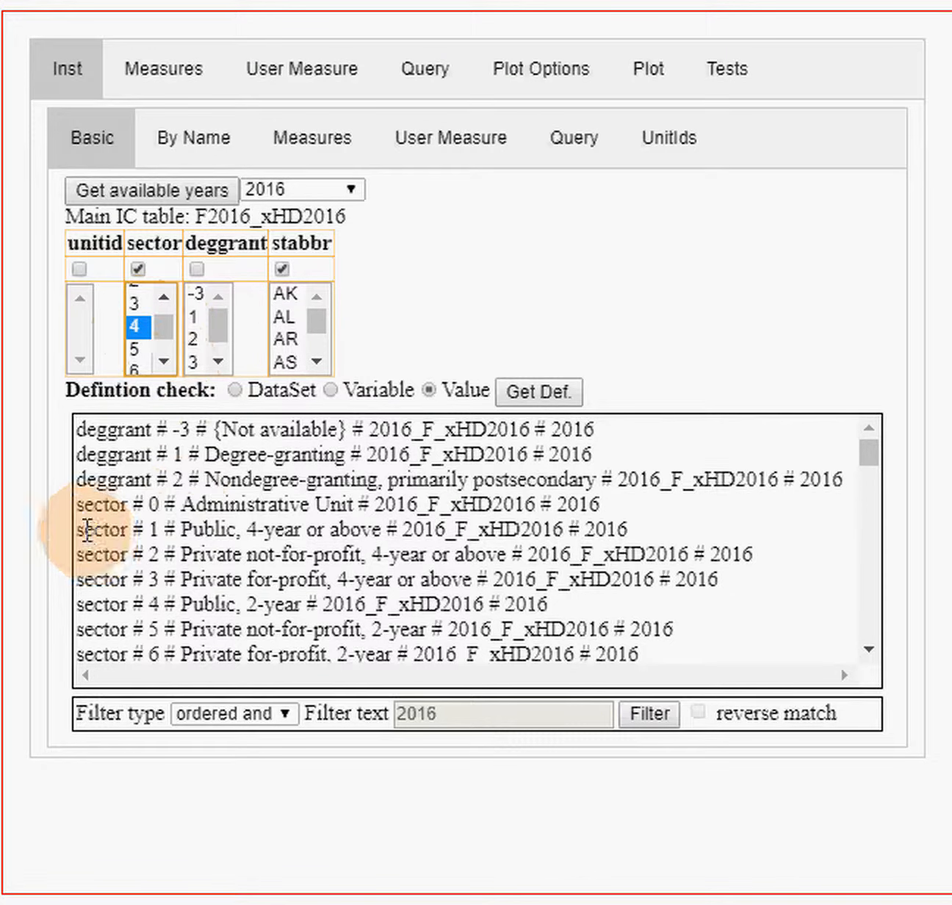
{"action": "left_click_drag", "start_coordinate": [77, 528], "coordinate": [394, 529]}
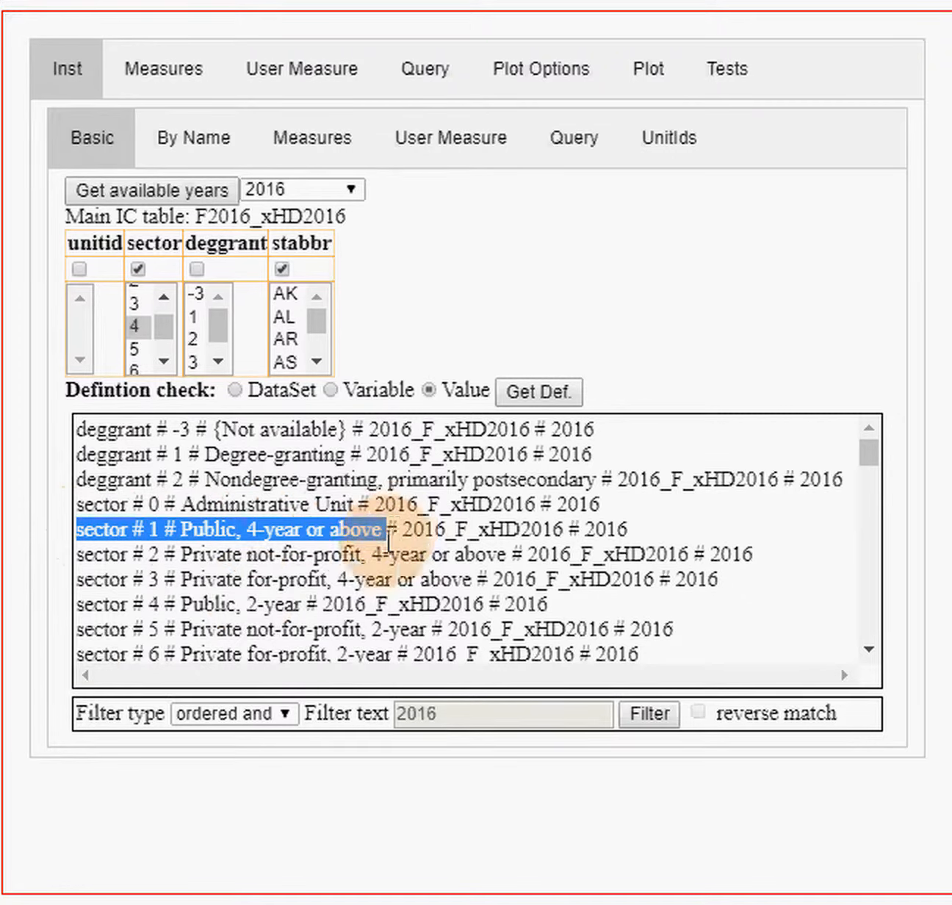
{"action": "left_click_drag", "start_coordinate": [78, 610], "coordinate": [332, 599]}
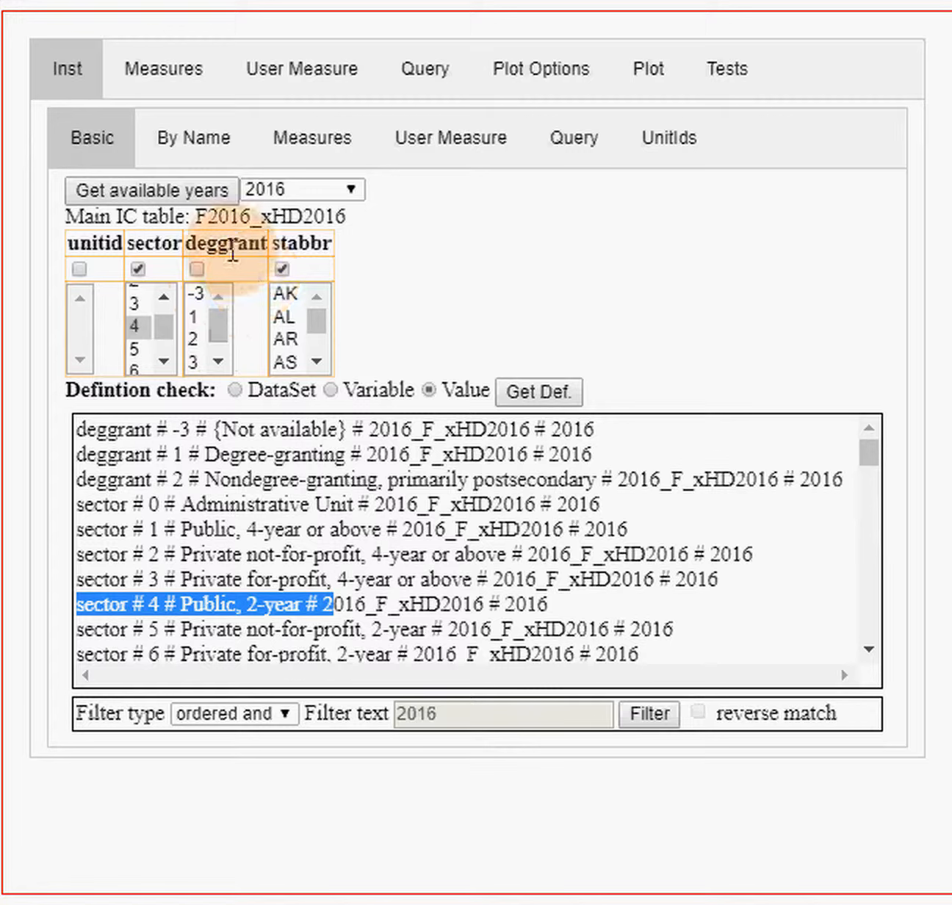
- Review the checked 2016 distance-education measures found by the search and the list of picked measures
{"action": "left_click", "coordinate": [160, 82]}
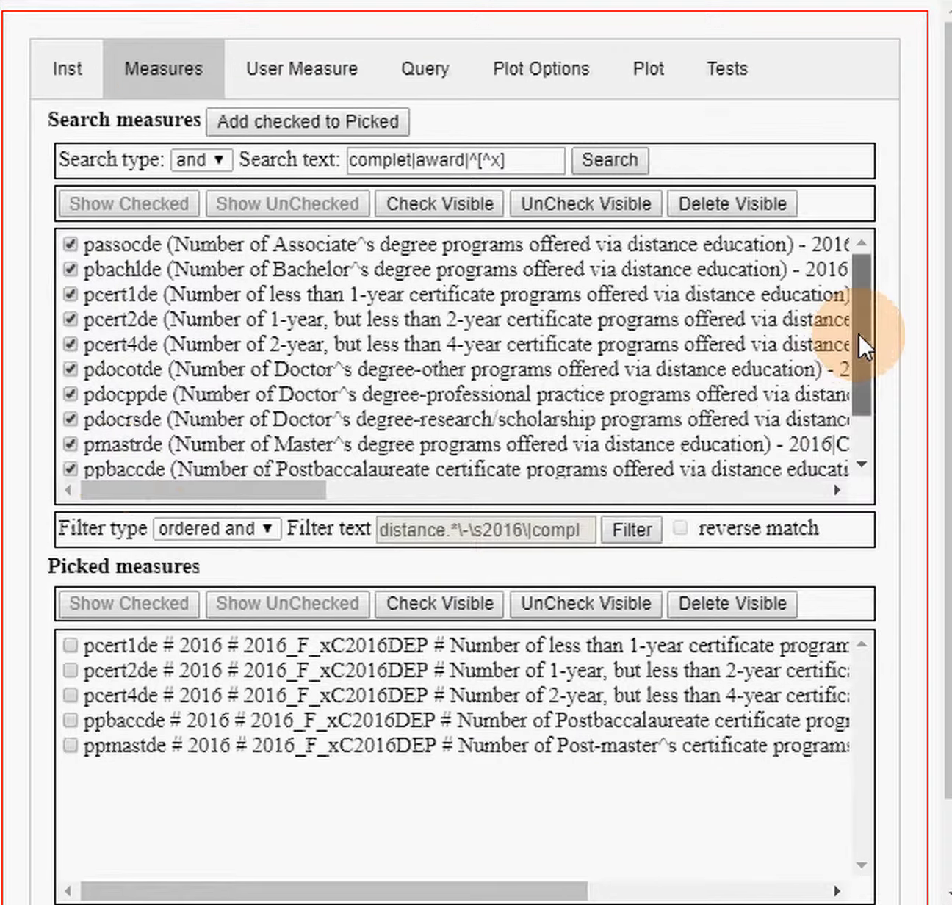
{"action": "left_click_drag", "start_coordinate": [857, 331], "coordinate": [869, 391]}
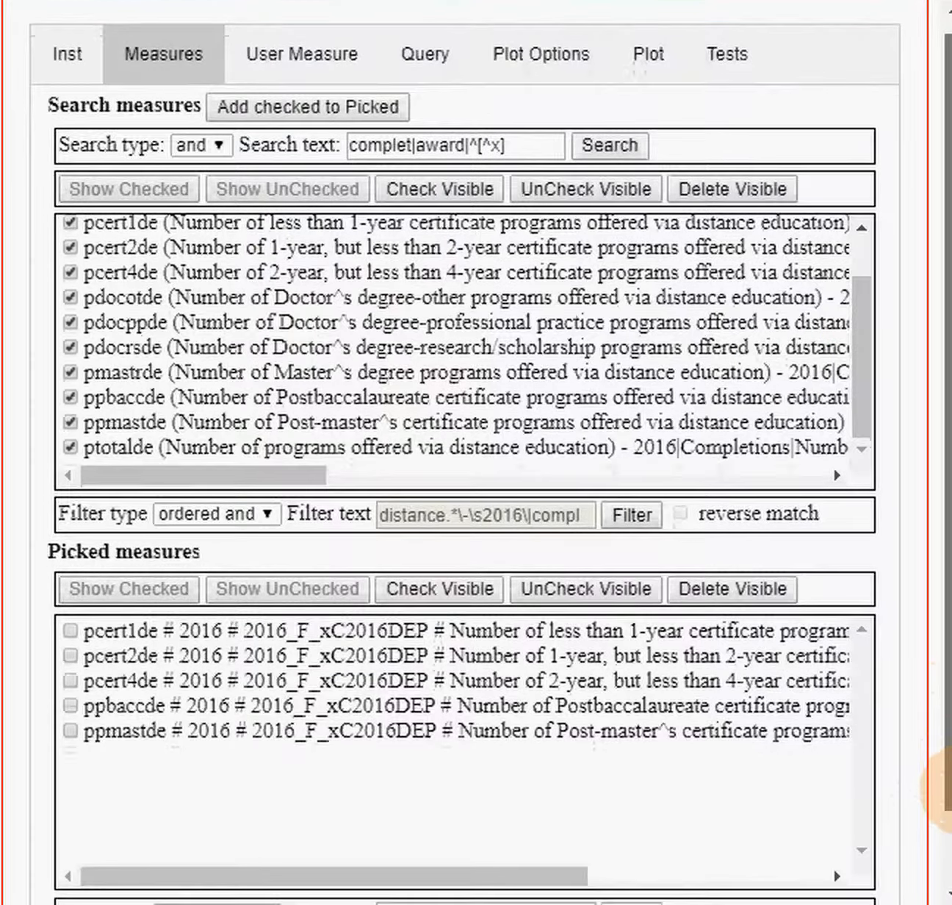
{"action": "scroll", "coordinate": [822, 719], "scroll_direction": "down", "scroll_amount": 1}
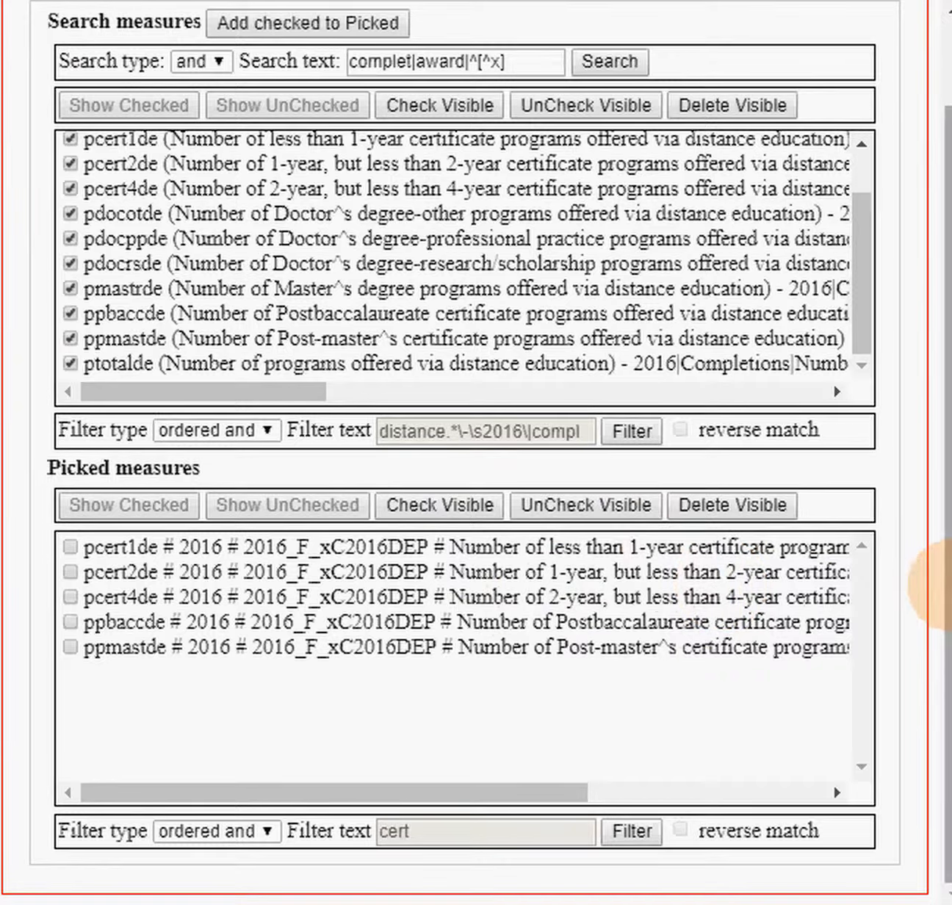
{"action": "scroll", "coordinate": [938, 520], "scroll_direction": "up", "scroll_amount": 2}
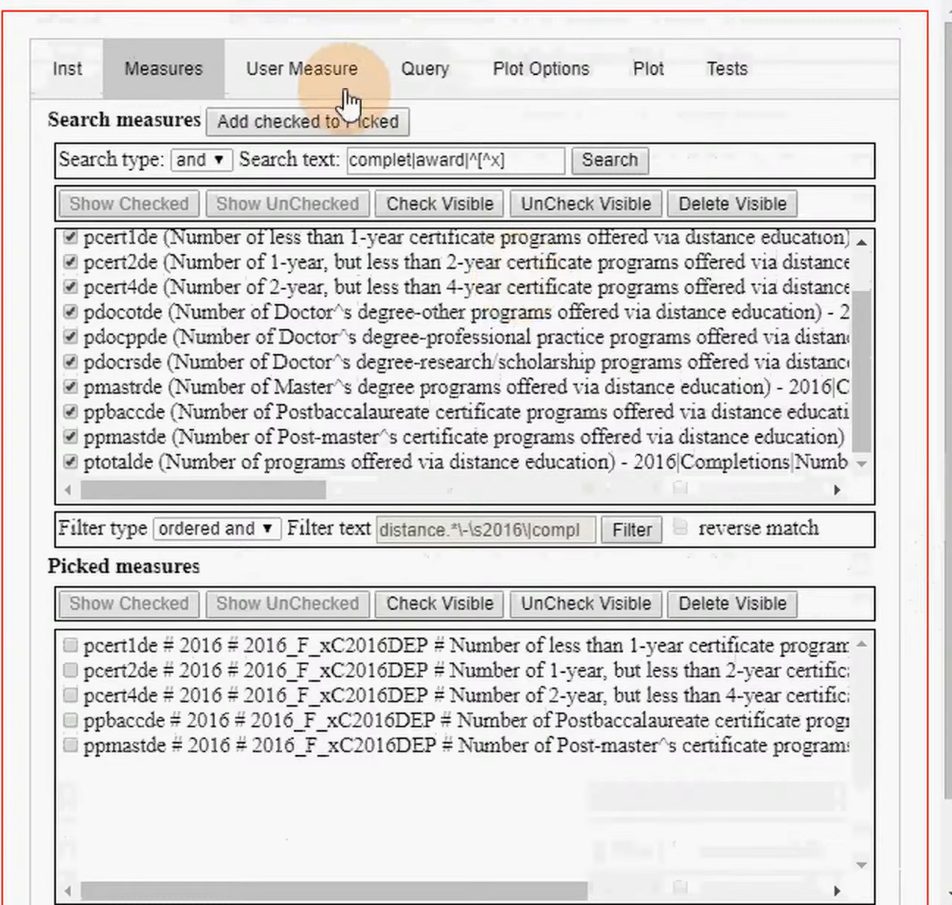
- Examine the user measure names and the cipcode mapping across the columns of the F2016_xC2016DEP_rv dataset summary
{"action": "left_click", "coordinate": [298, 73]}
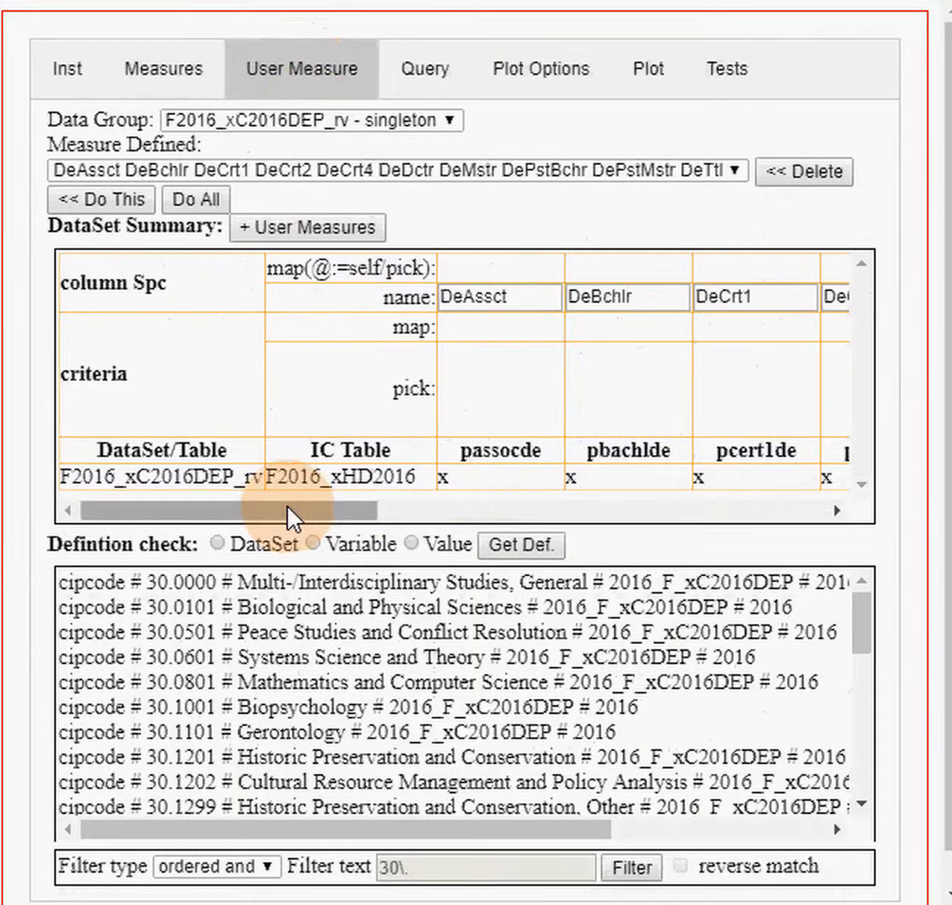
{"action": "left_click_drag", "start_coordinate": [288, 508], "coordinate": [743, 511]}
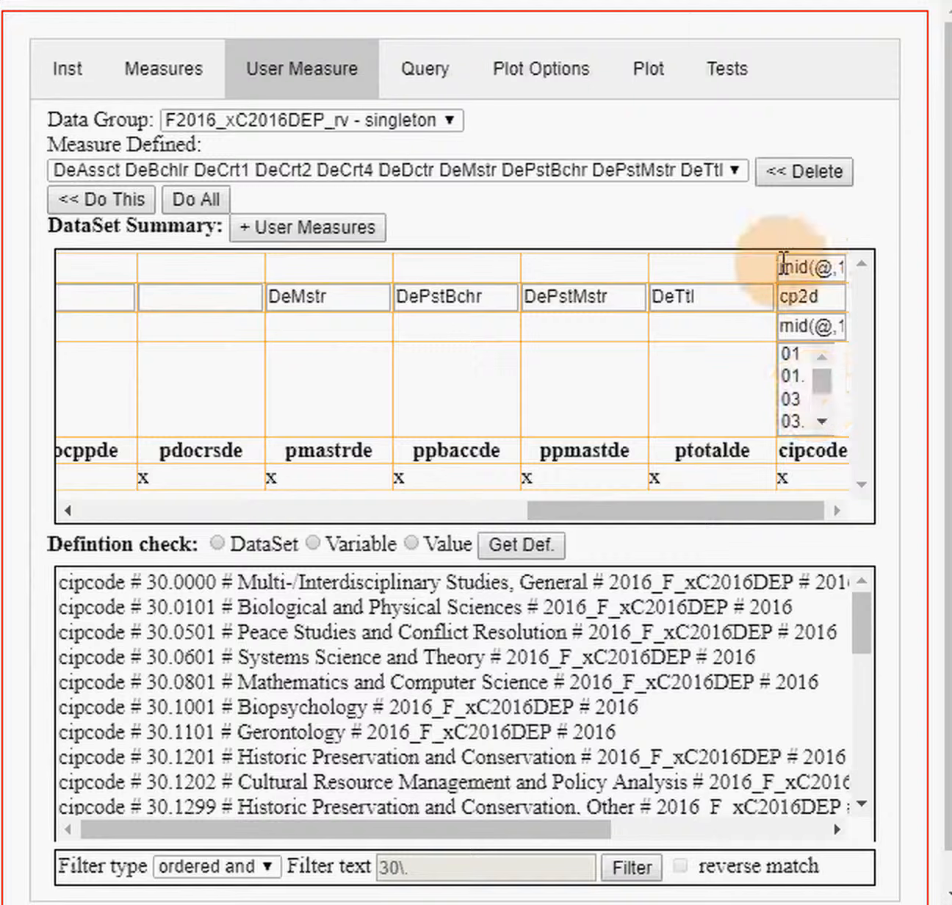
{"action": "left_click_drag", "start_coordinate": [692, 511], "coordinate": [463, 512]}
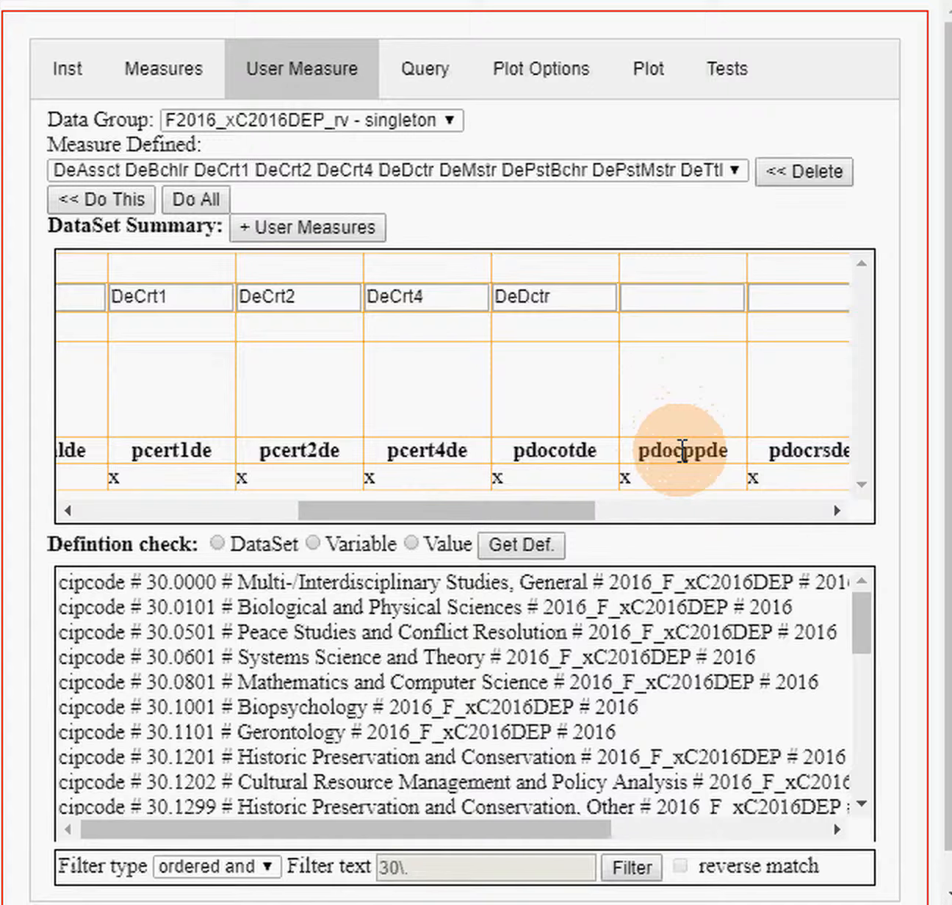
{"action": "left_click_drag", "start_coordinate": [556, 505], "coordinate": [633, 512]}
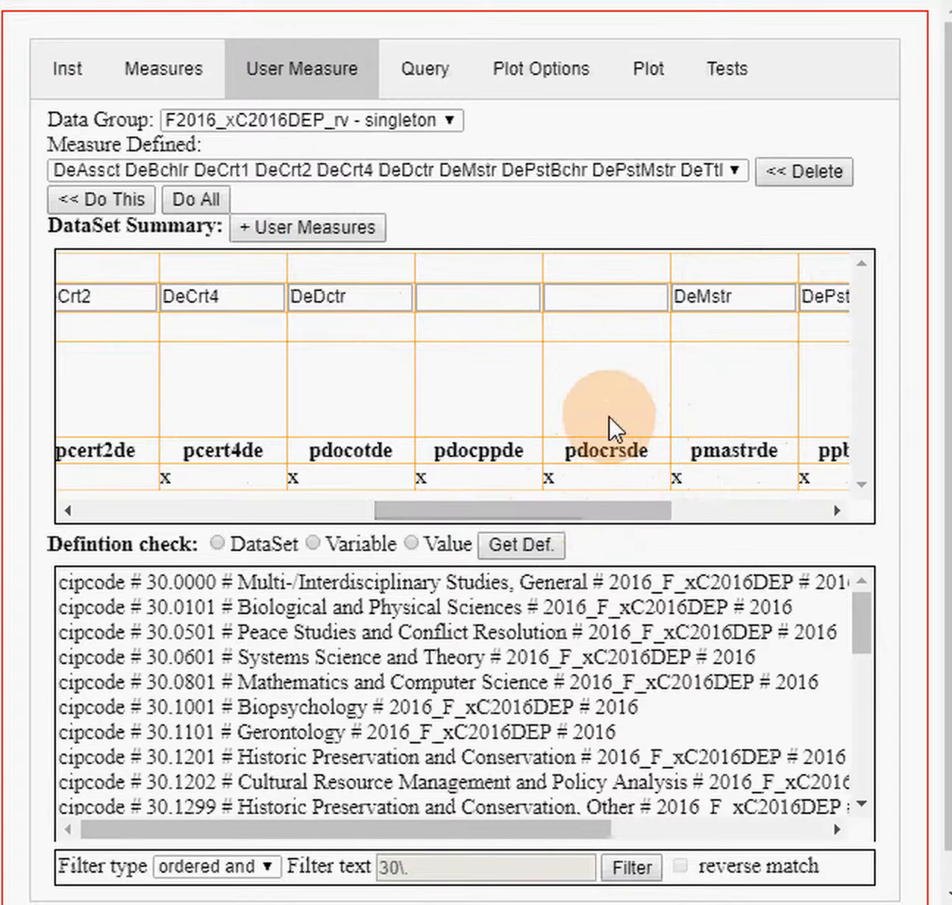
{"action": "left_click_drag", "start_coordinate": [519, 510], "coordinate": [202, 517]}
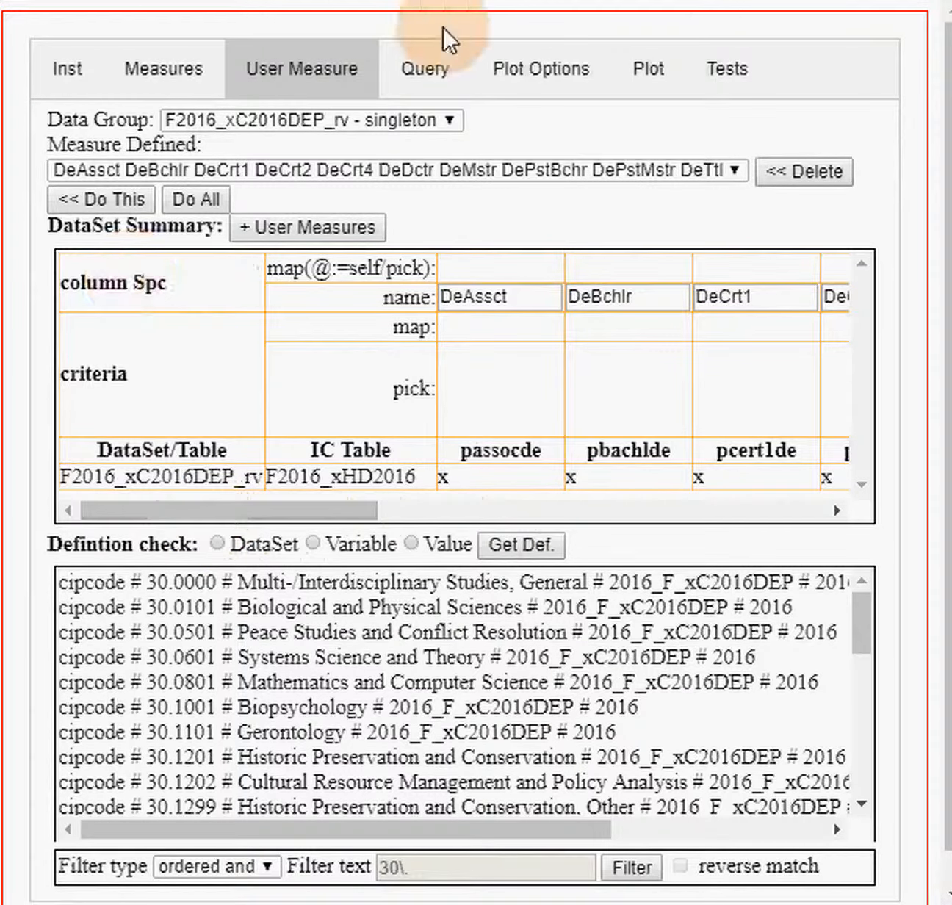
- Review the queried data table from its header row down to the Virginia sector 4 records
{"action": "left_click", "coordinate": [430, 73]}
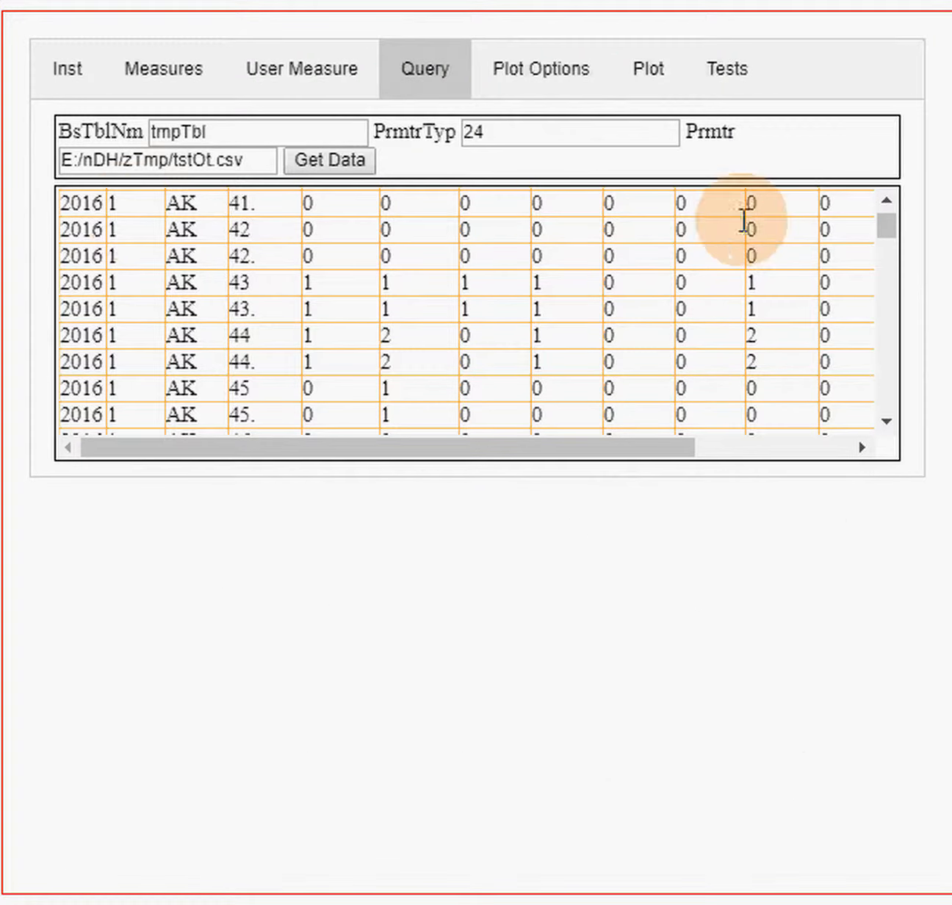
{"action": "left_click_drag", "start_coordinate": [887, 214], "coordinate": [885, 199]}
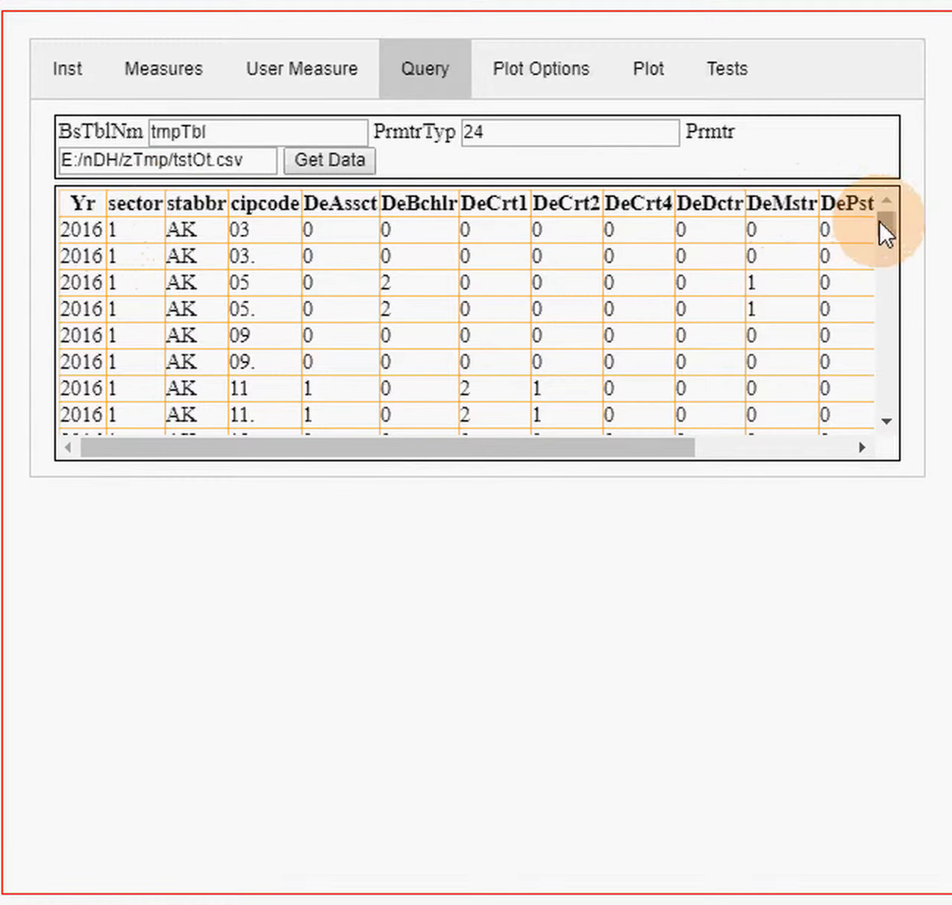
{"action": "left_click_drag", "start_coordinate": [884, 223], "coordinate": [888, 392]}
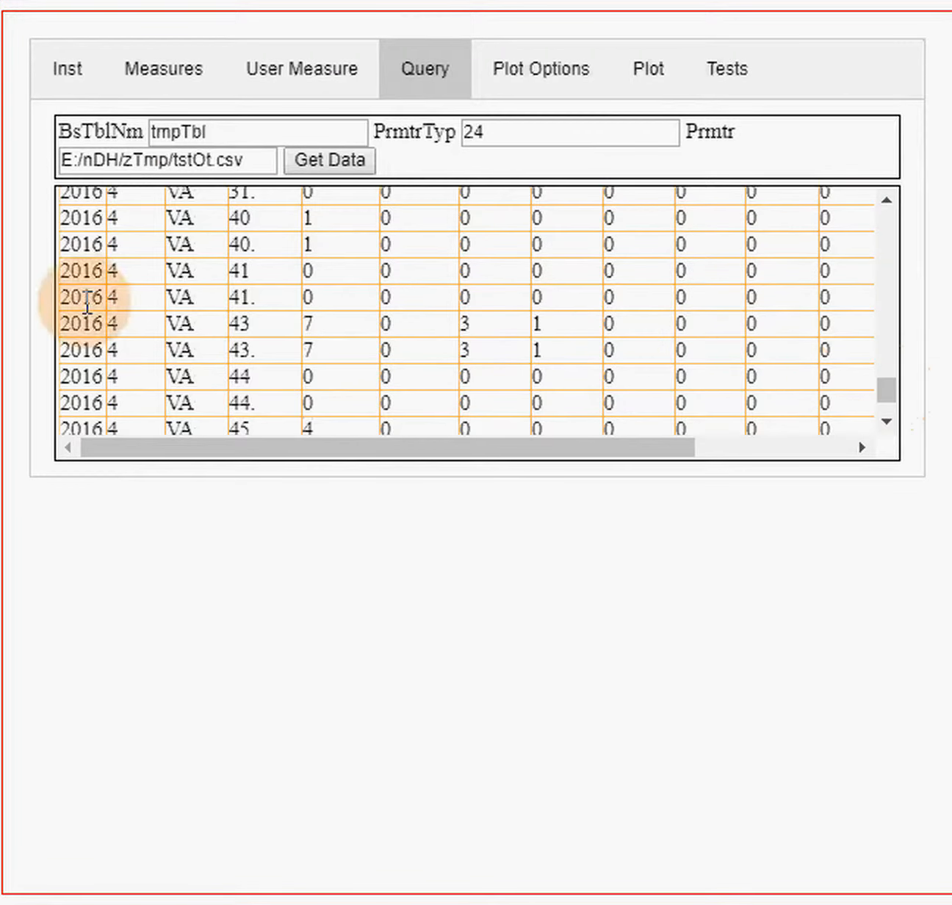
- Review the X axis, serials and variable columns in the plot options
{"action": "left_click", "coordinate": [547, 83]}
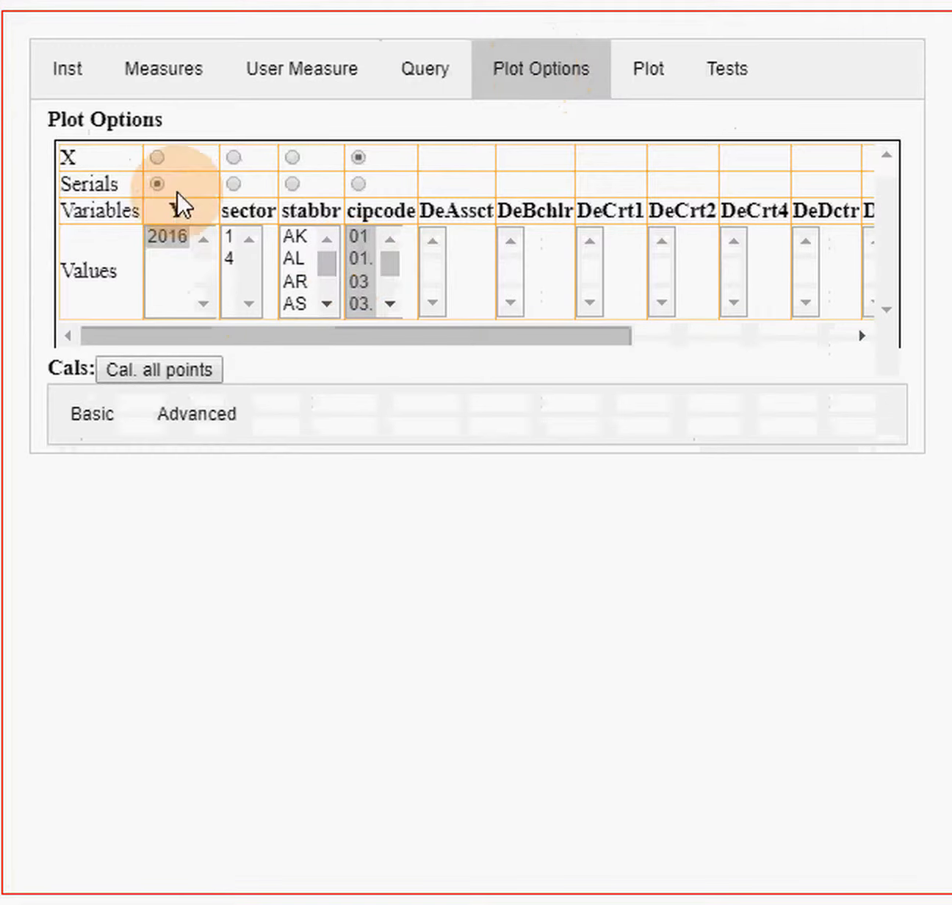
{"action": "left_click_drag", "start_coordinate": [345, 335], "coordinate": [616, 350]}
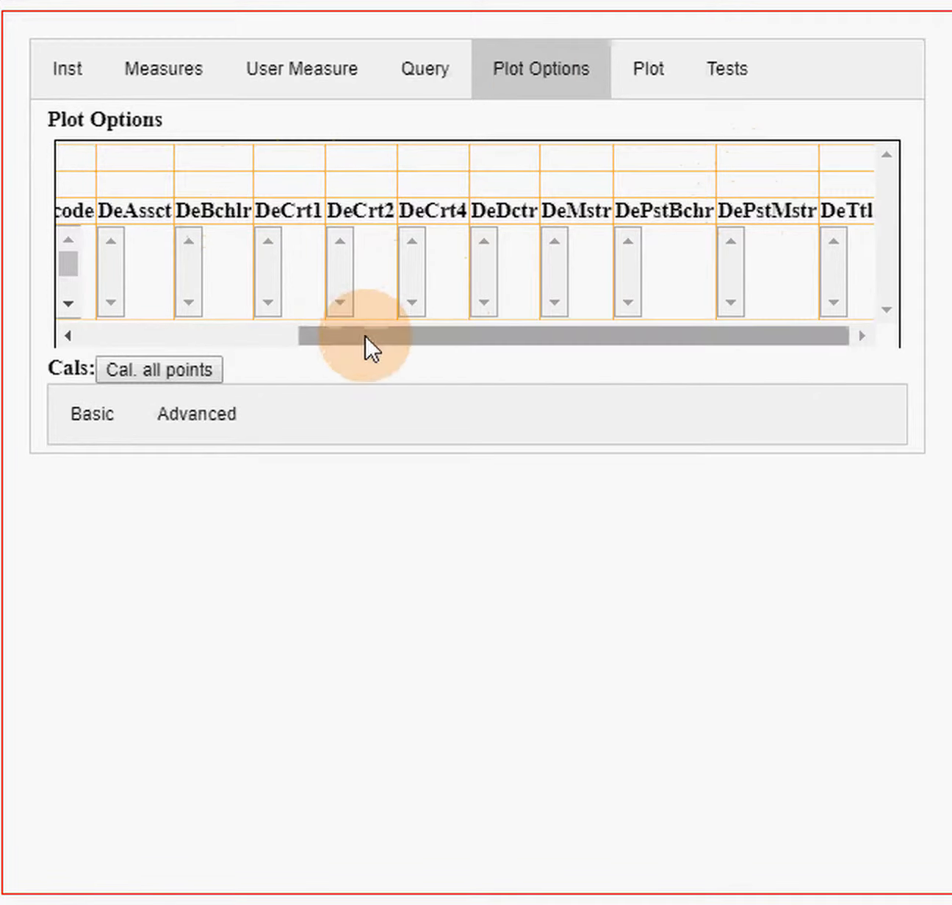
{"action": "left_click_drag", "start_coordinate": [362, 331], "coordinate": [107, 342]}
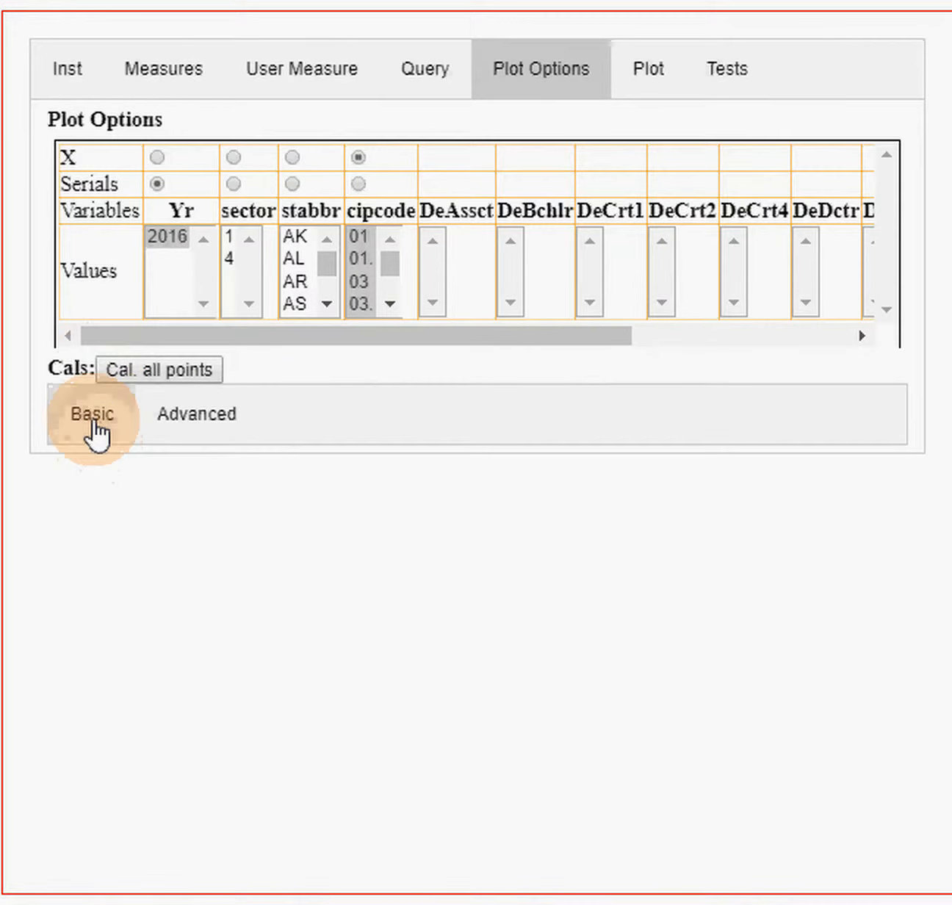
- Examine the defined variables and calculations in the basic calculation settings, including the equation behind cDeCrt
{"action": "left_click", "coordinate": [92, 425]}
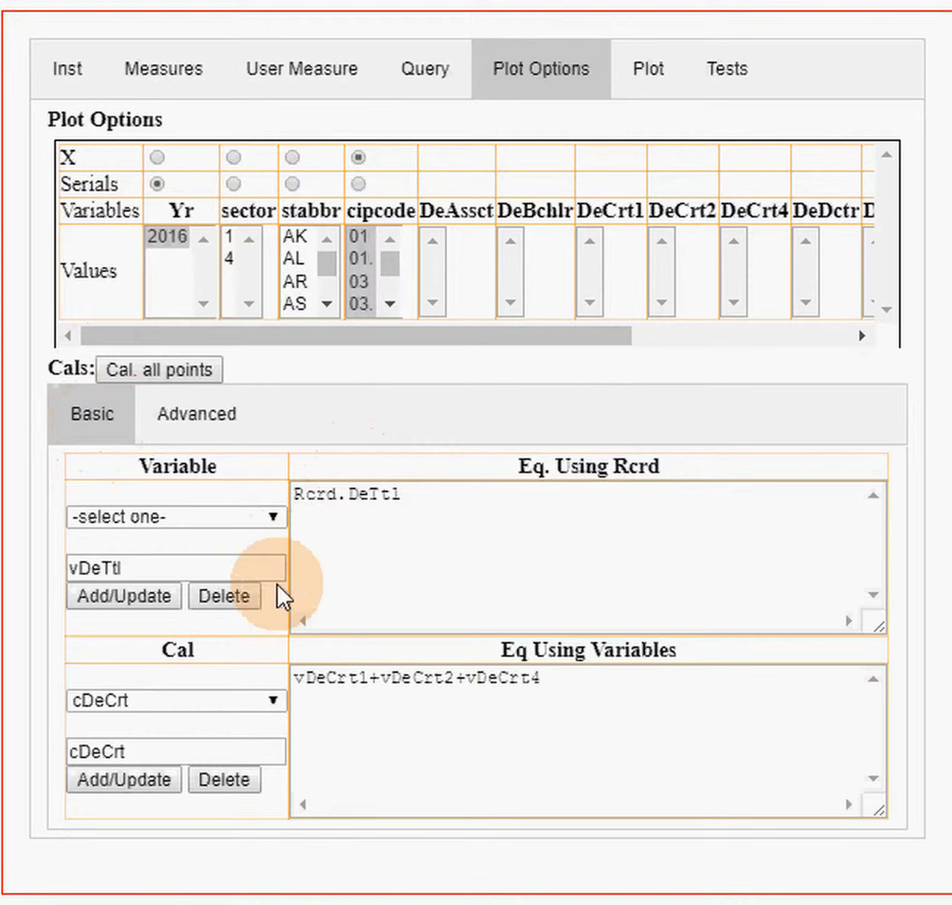
{"action": "left_click", "coordinate": [271, 513]}
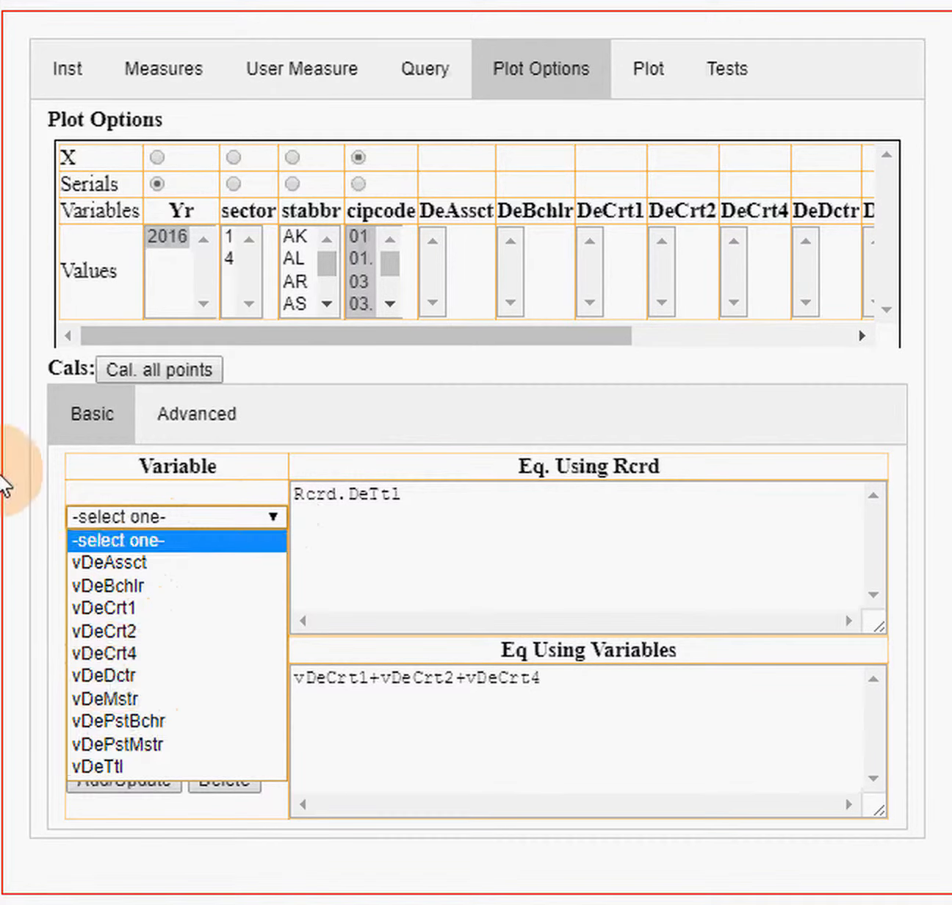
{"action": "left_click", "coordinate": [27, 488]}
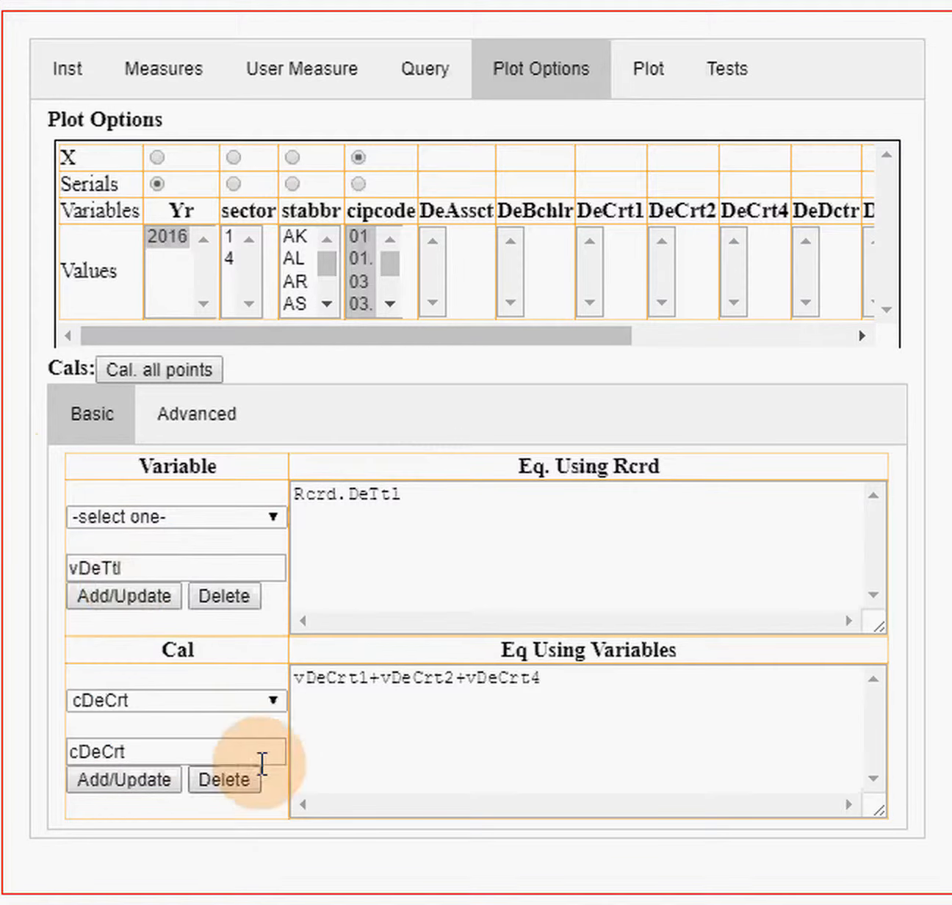
{"action": "left_click", "coordinate": [273, 701]}
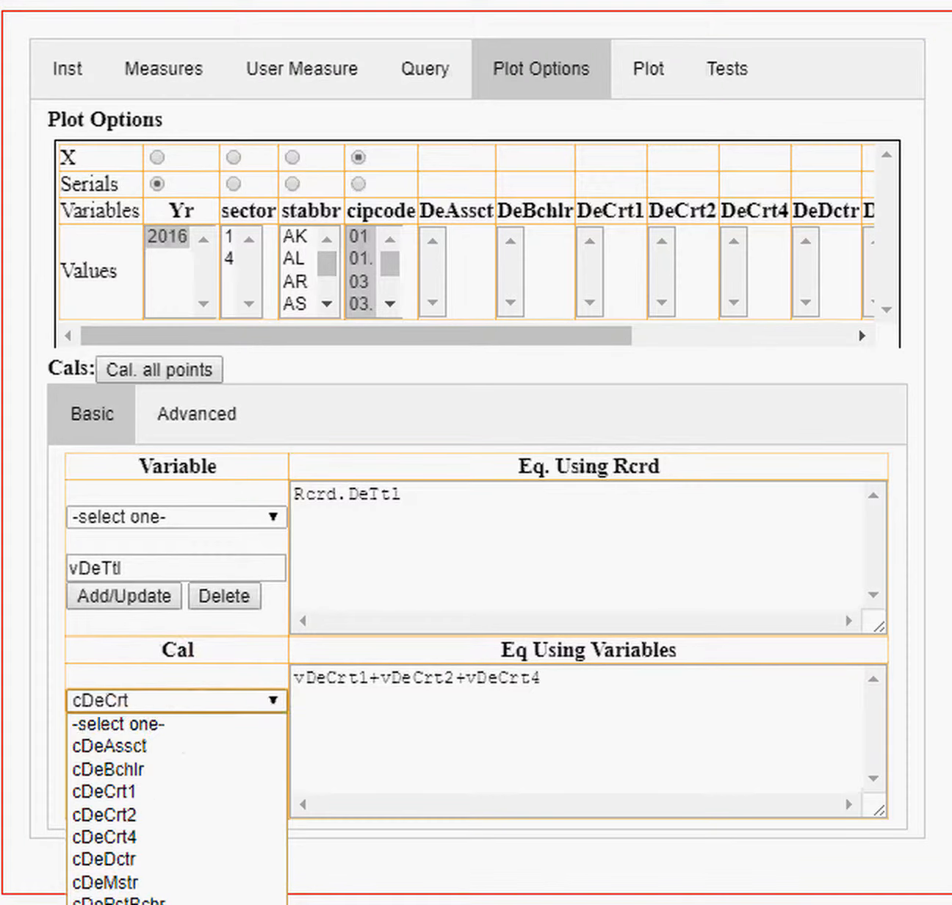
{"action": "left_click", "coordinate": [130, 902]}
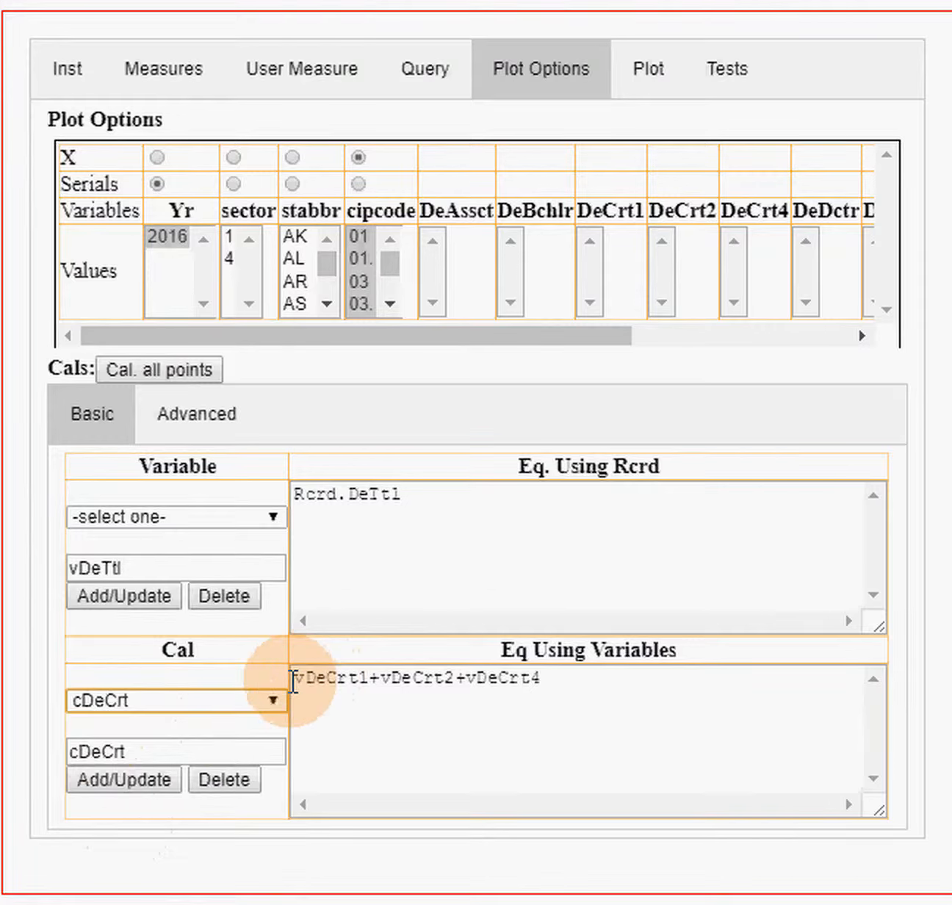
{"action": "left_click_drag", "start_coordinate": [293, 682], "coordinate": [365, 681]}
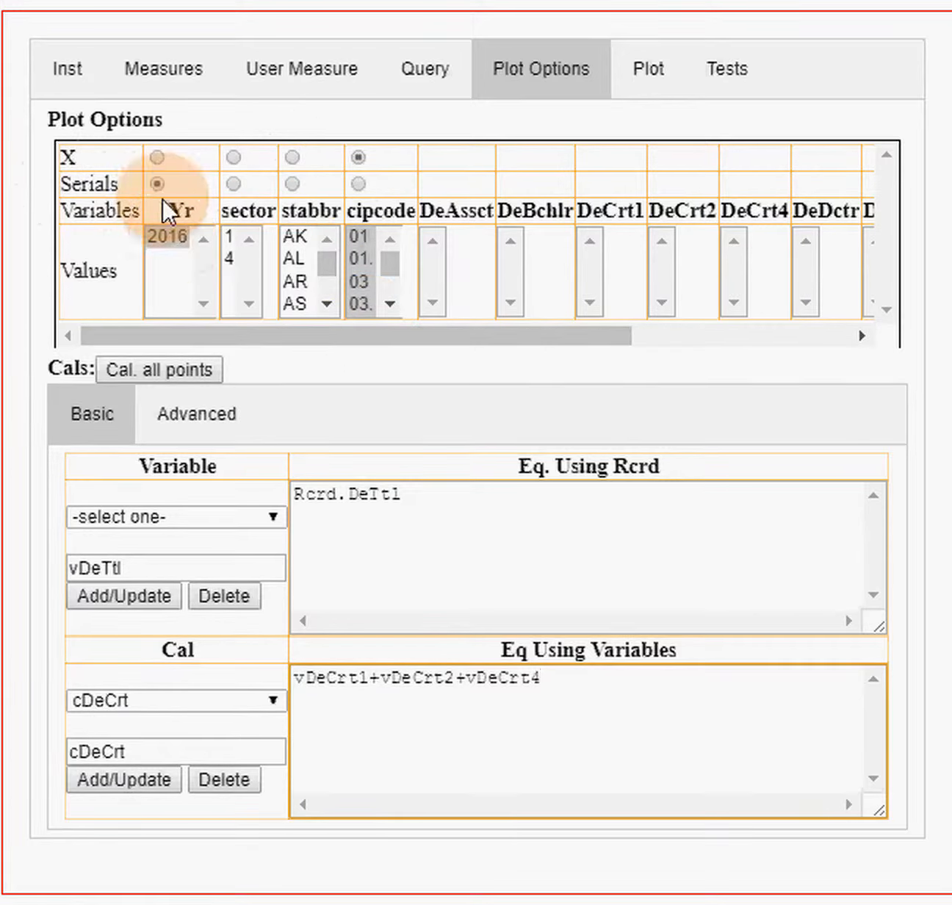
- Calculate all points and plot the cDeTtl calculation
{"action": "left_click", "coordinate": [170, 367]}
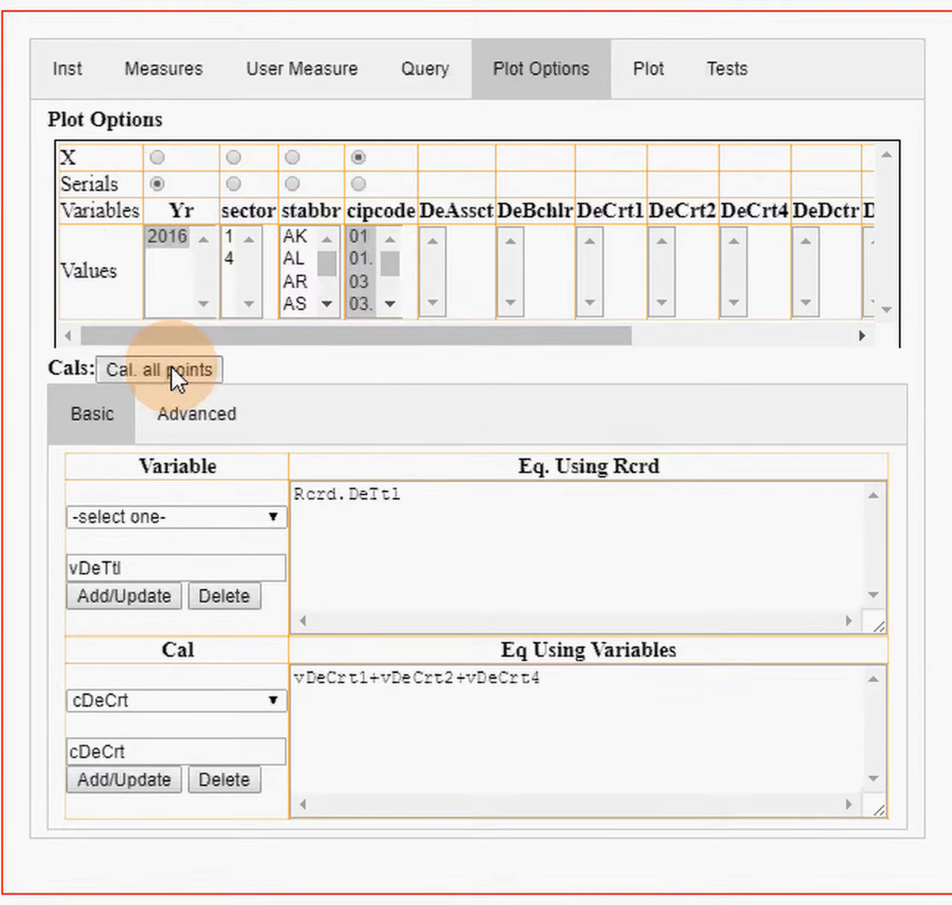
{"action": "left_click", "coordinate": [645, 74]}
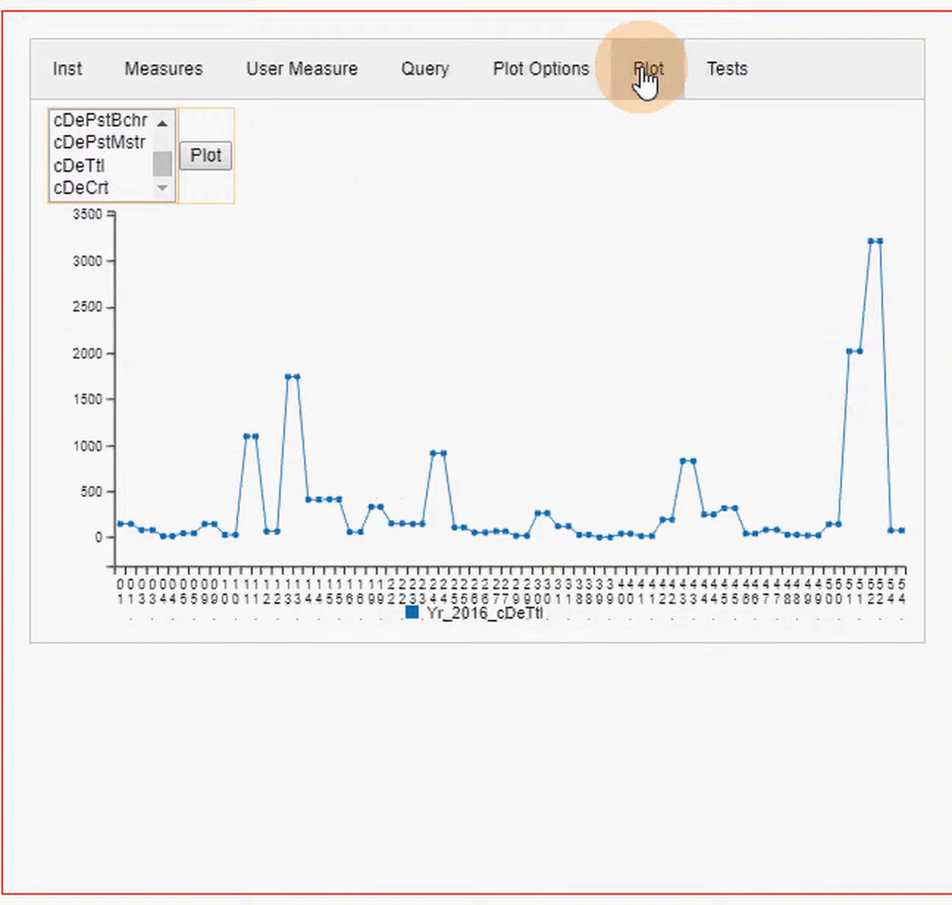
{"action": "left_click", "coordinate": [78, 162]}
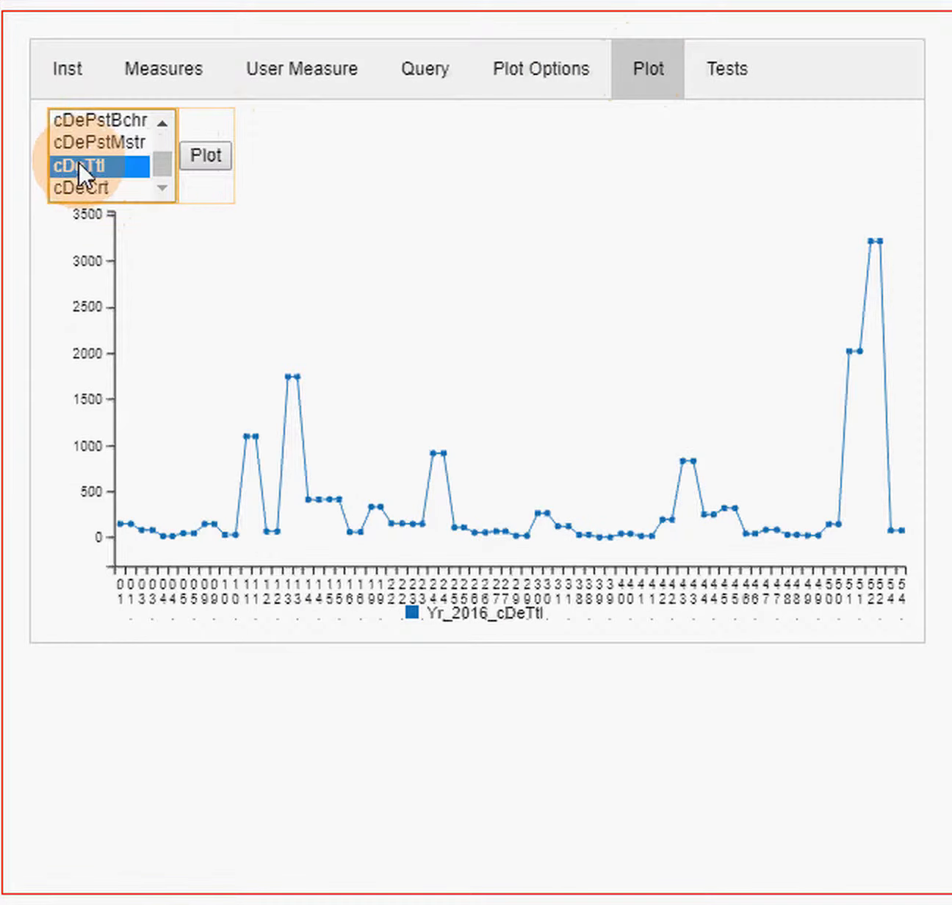
{"action": "left_click", "coordinate": [200, 154]}
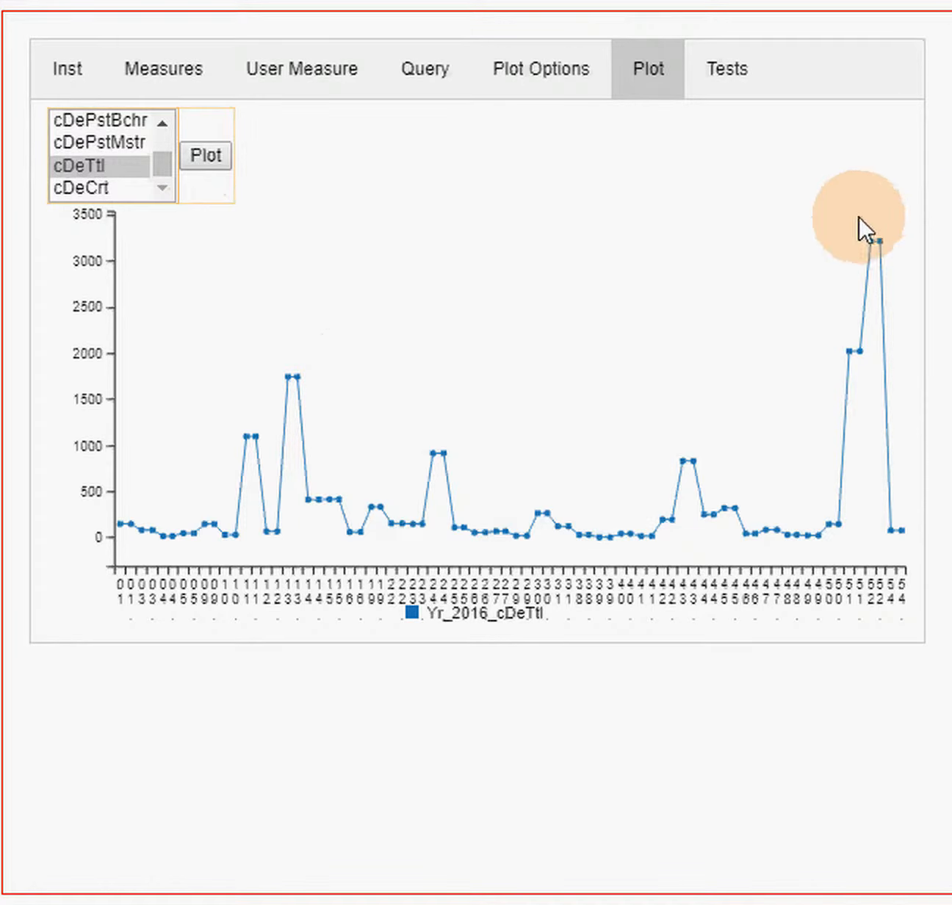
- Inspect the cDeTtl values at the peaks for CIP codes 52, 51 and 13 on the chart
{"action": "mouse_move", "coordinate": [881, 258]}
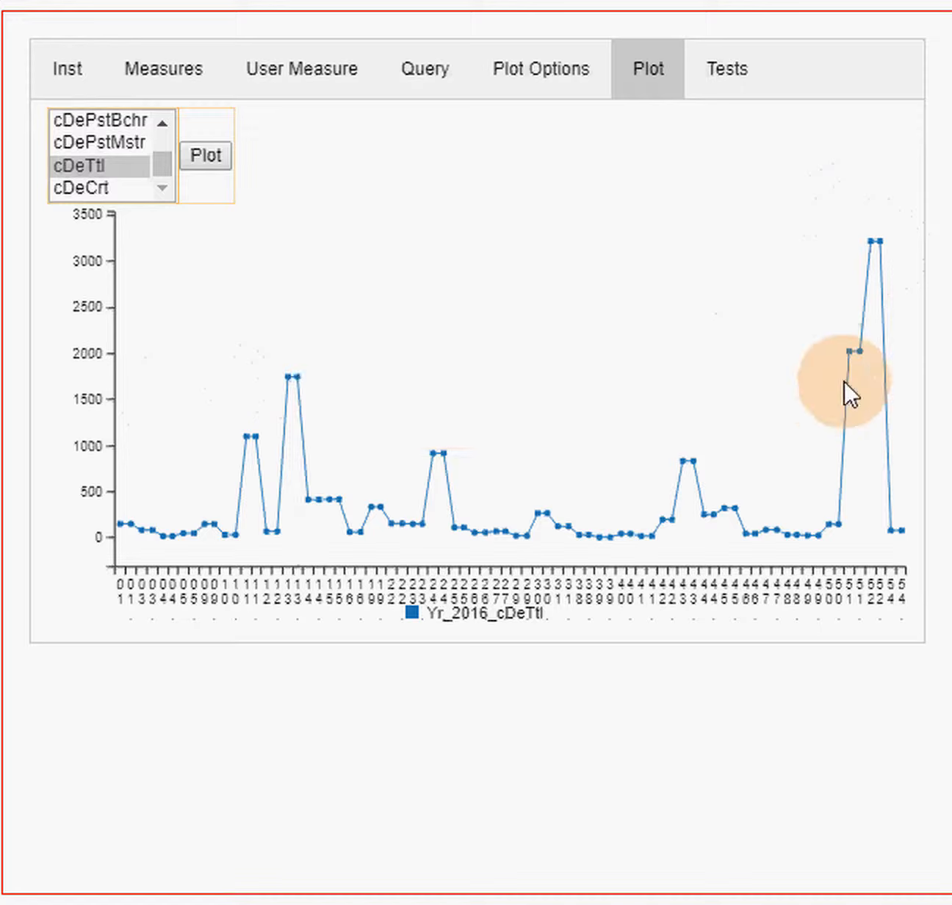
{"action": "mouse_move", "coordinate": [868, 362]}
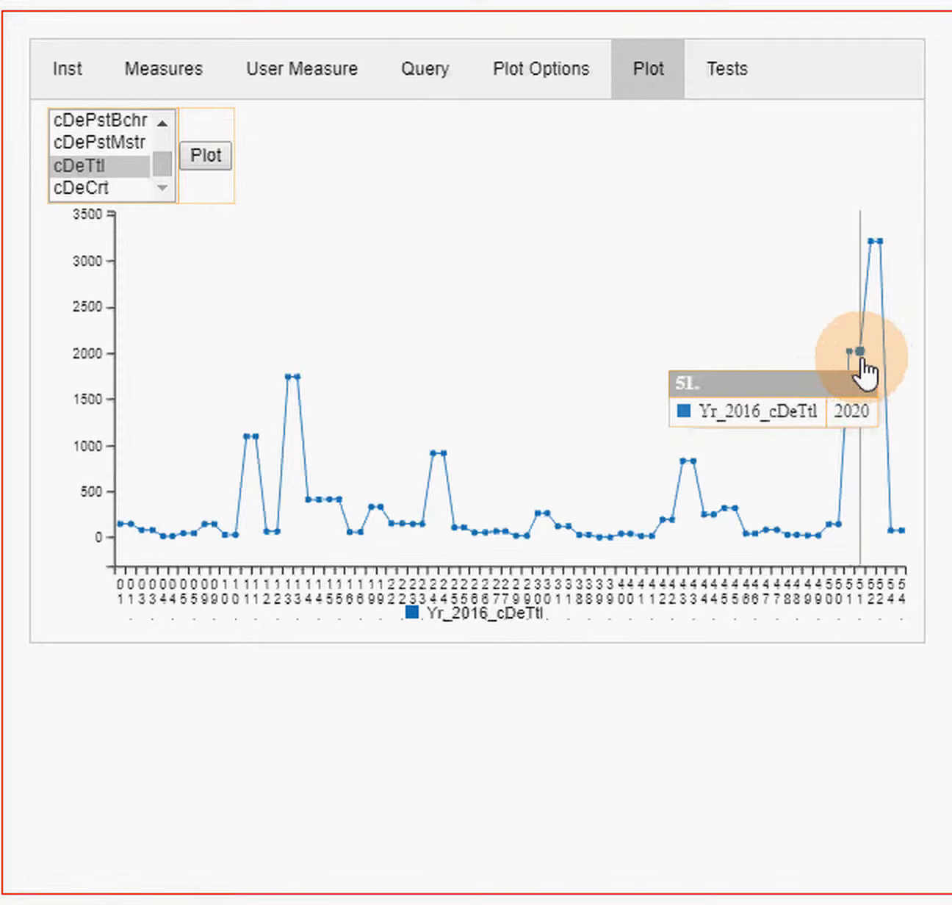
{"action": "mouse_move", "coordinate": [301, 379]}
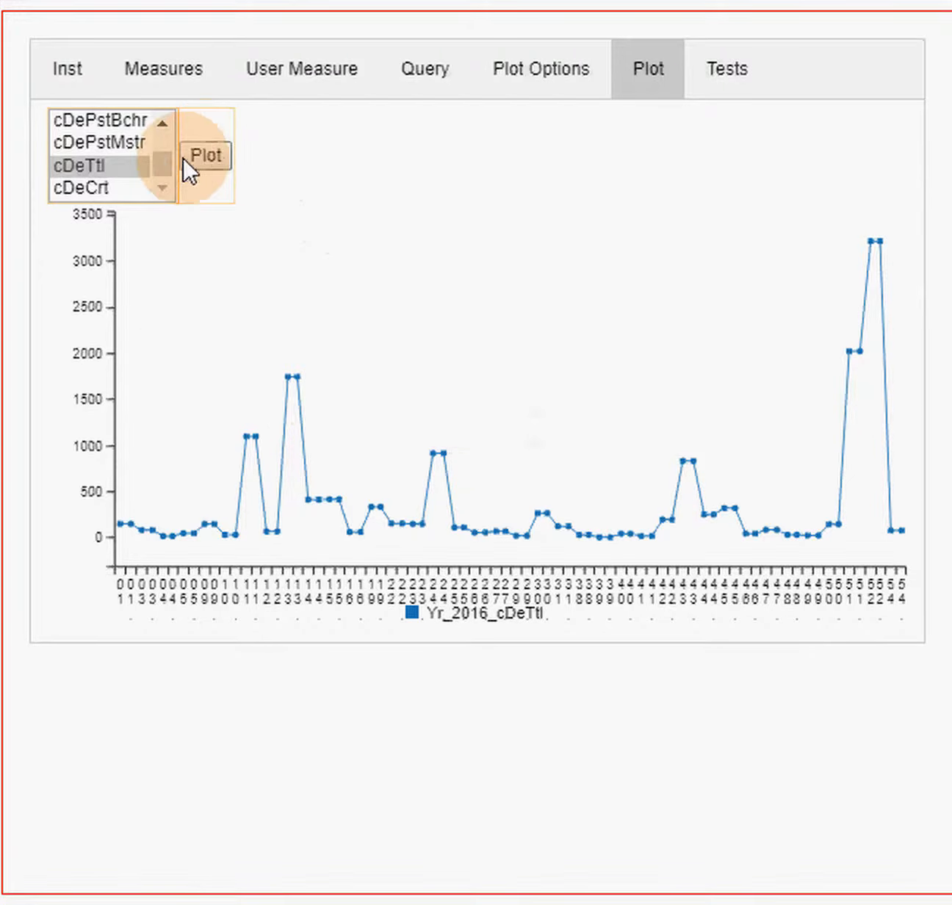
- Plot the certificate calculations cDeCrt1, cDeCrt2, cDeCrt4 and cDeCrt together on one chart
{"action": "left_click_drag", "start_coordinate": [160, 161], "coordinate": [154, 139]}
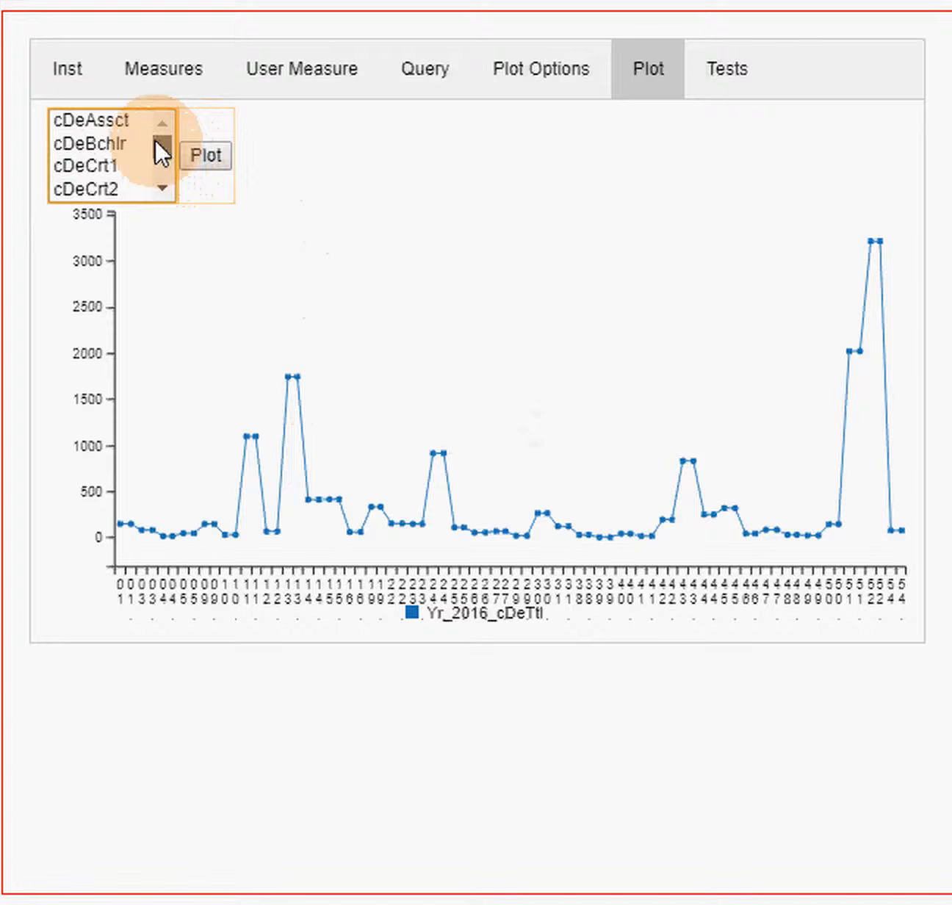
{"action": "left_click", "coordinate": [107, 161]}
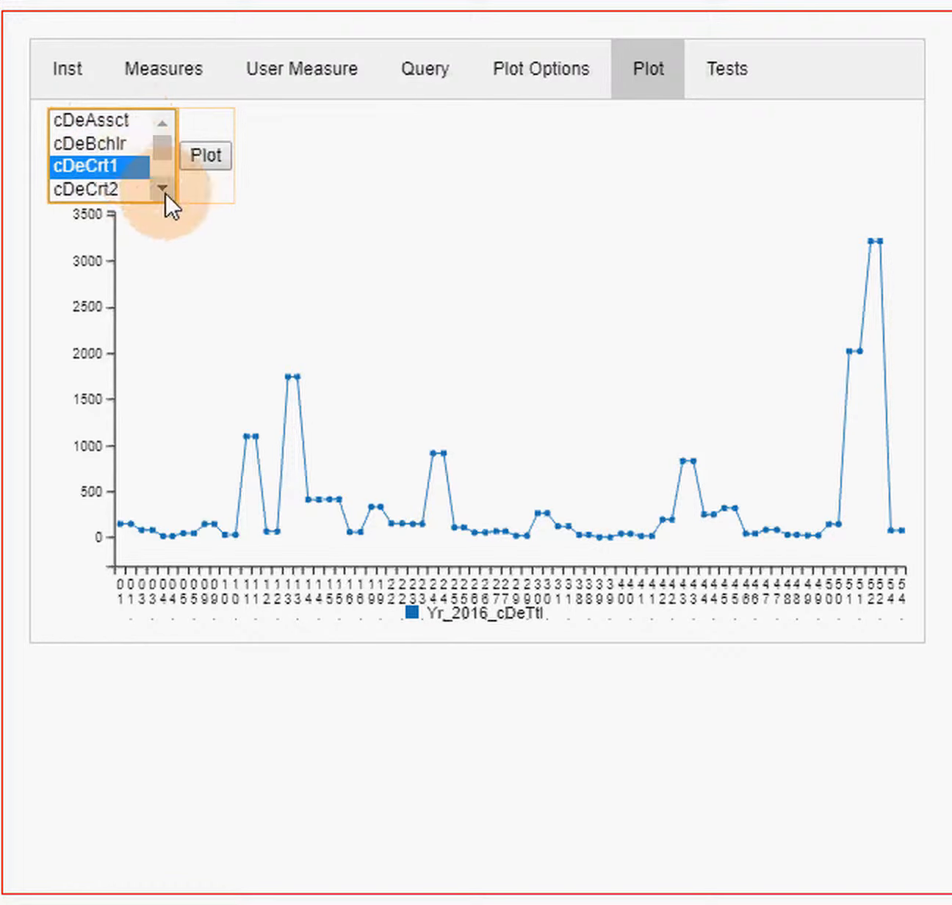
{"action": "left_click", "coordinate": [164, 192]}
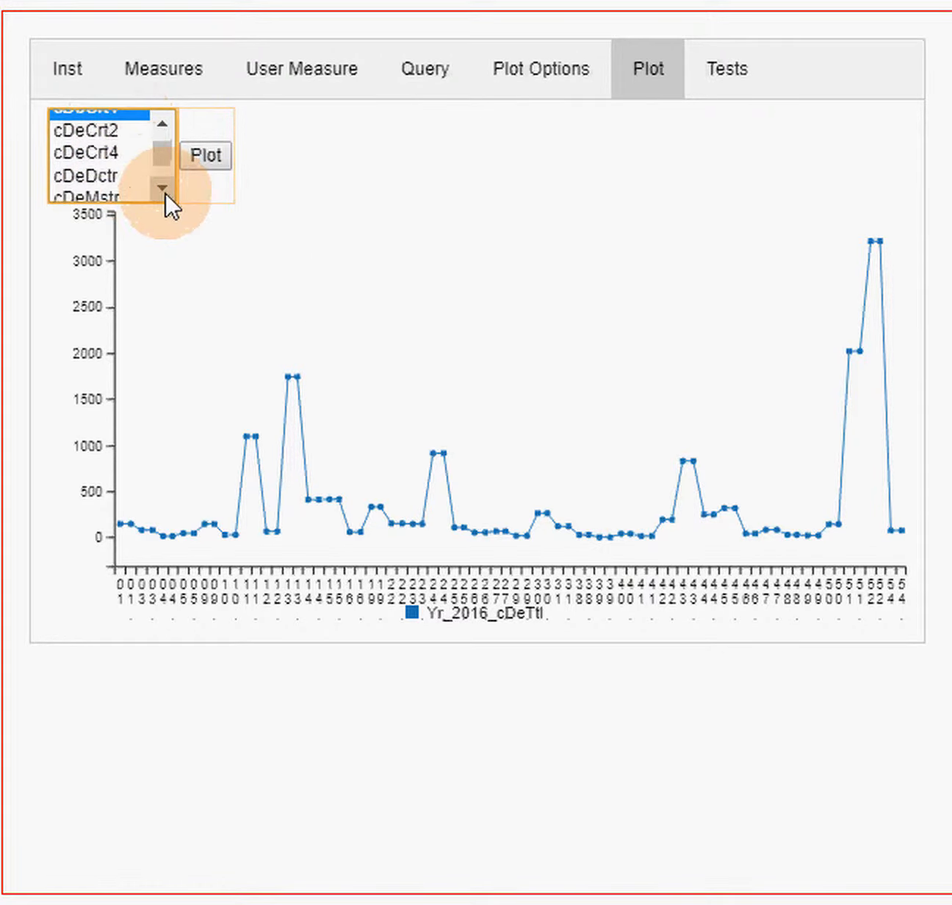
{"action": "left_click", "coordinate": [81, 150], "text": "shift"}
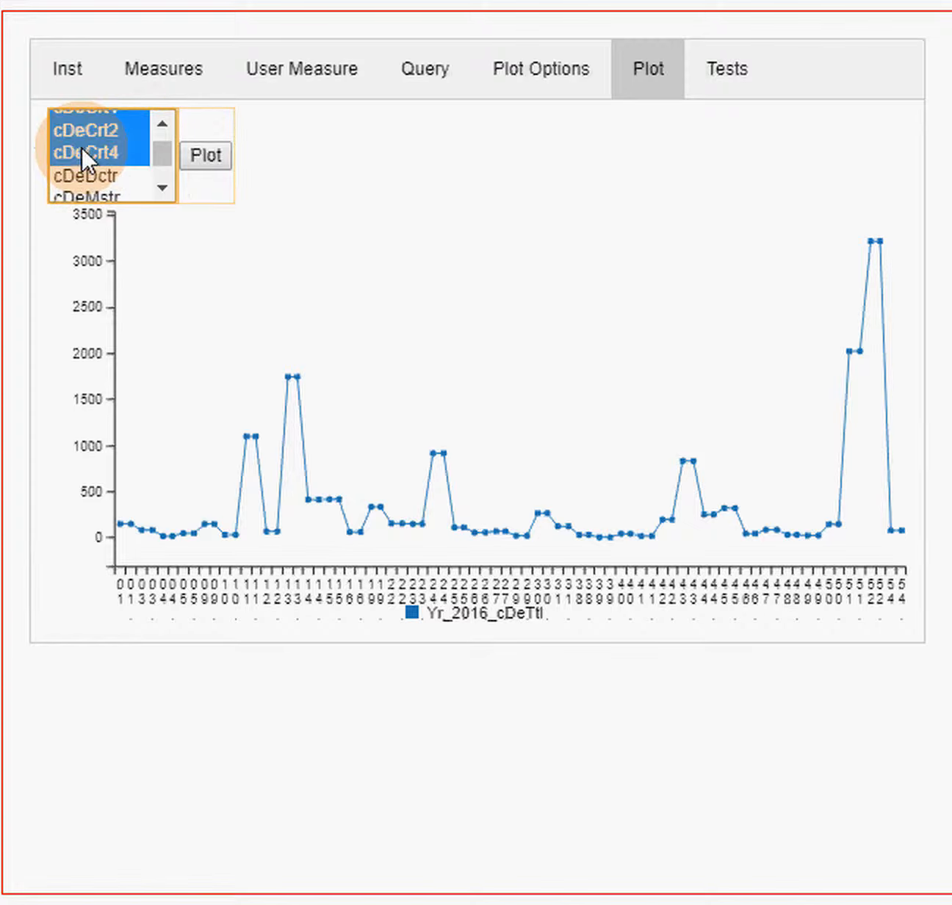
{"action": "left_click", "coordinate": [159, 171]}
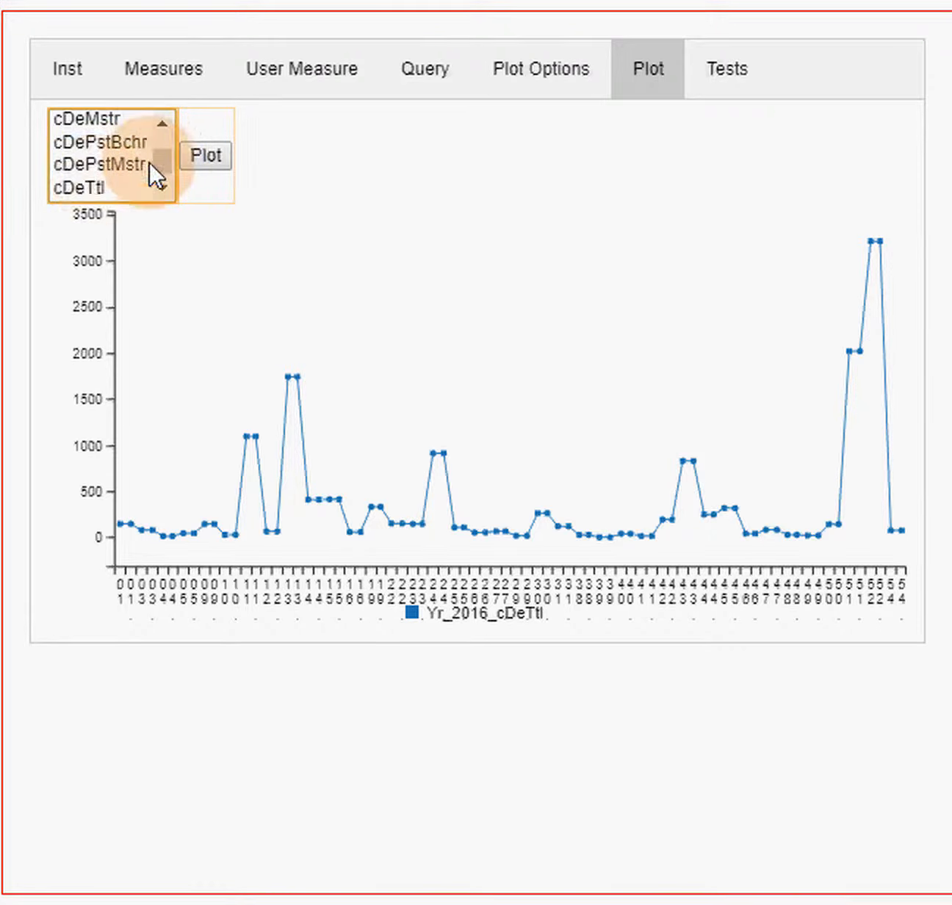
{"action": "left_click_drag", "start_coordinate": [156, 158], "coordinate": [161, 173]}
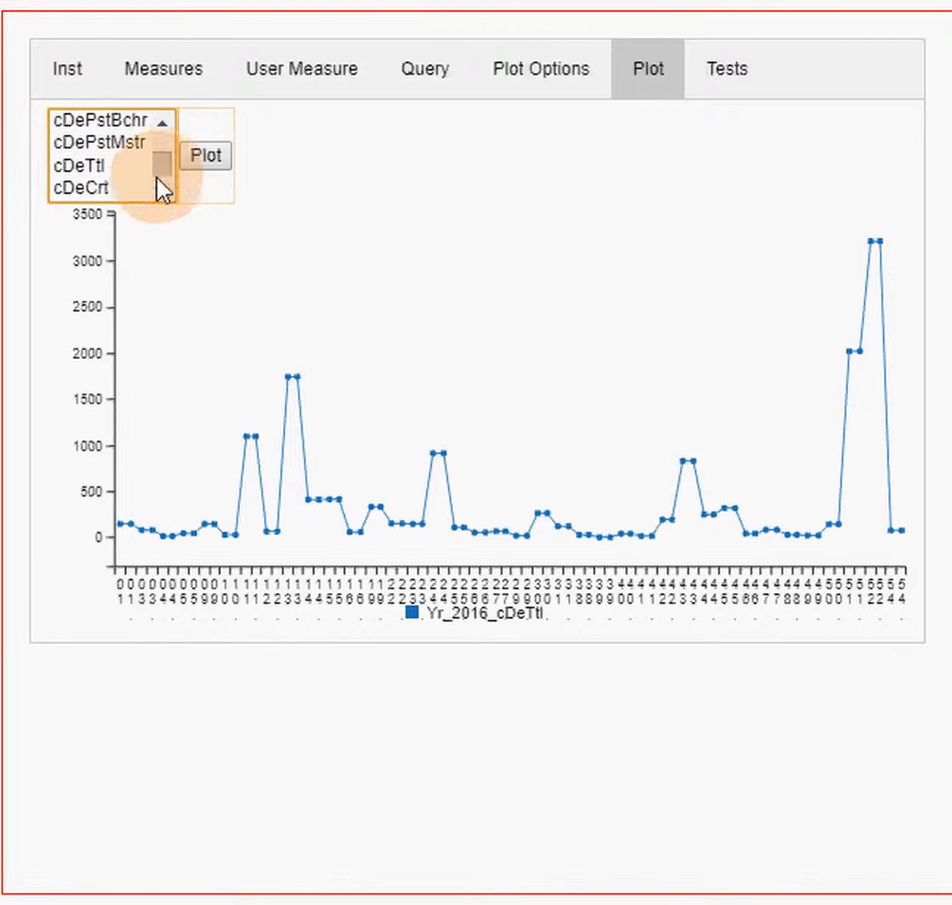
{"action": "left_click", "coordinate": [88, 185]}
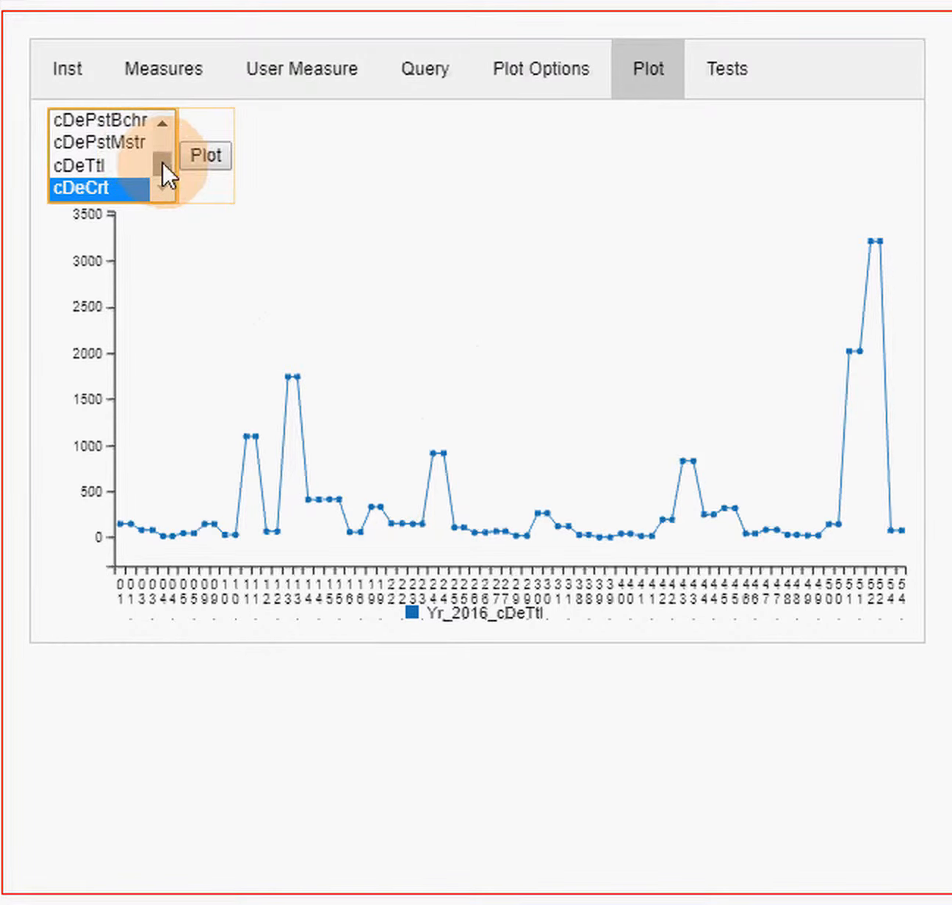
{"action": "mouse_move", "coordinate": [161, 161]}
{"action": "left_mouse_down"}
{"action": "mouse_move", "coordinate": [156, 139]}
{"action": "mouse_move", "coordinate": [160, 167]}
{"action": "left_mouse_up"}
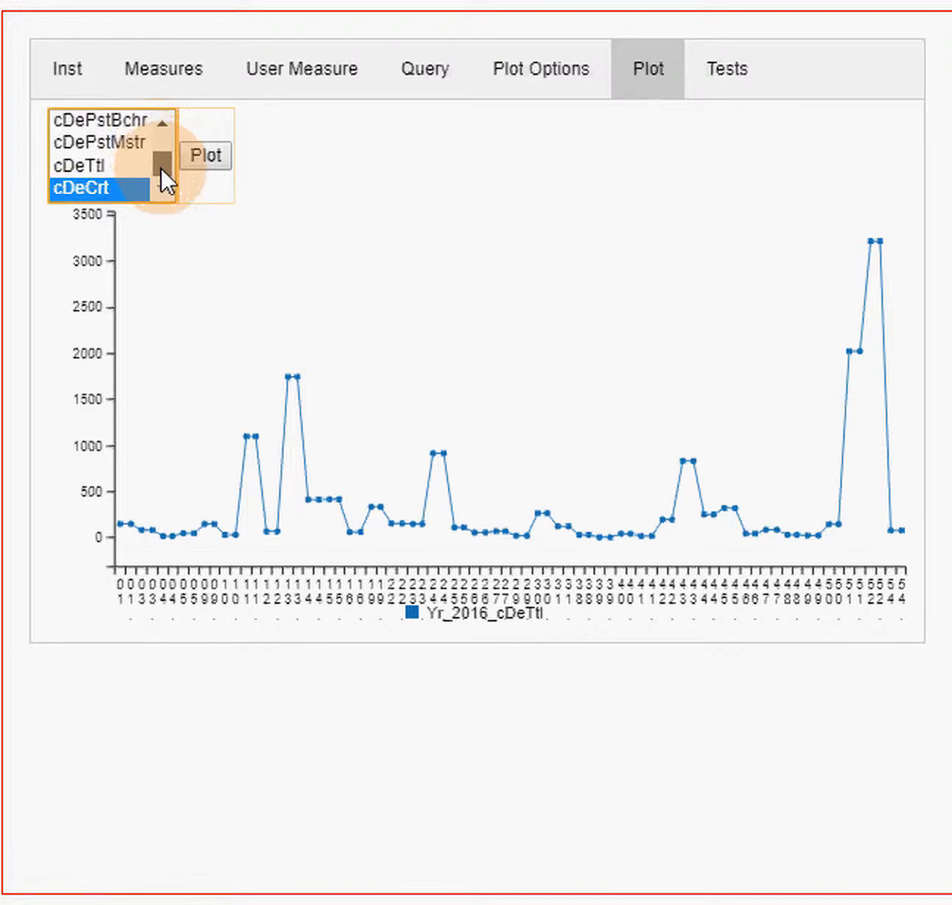
{"action": "left_click", "coordinate": [199, 158]}
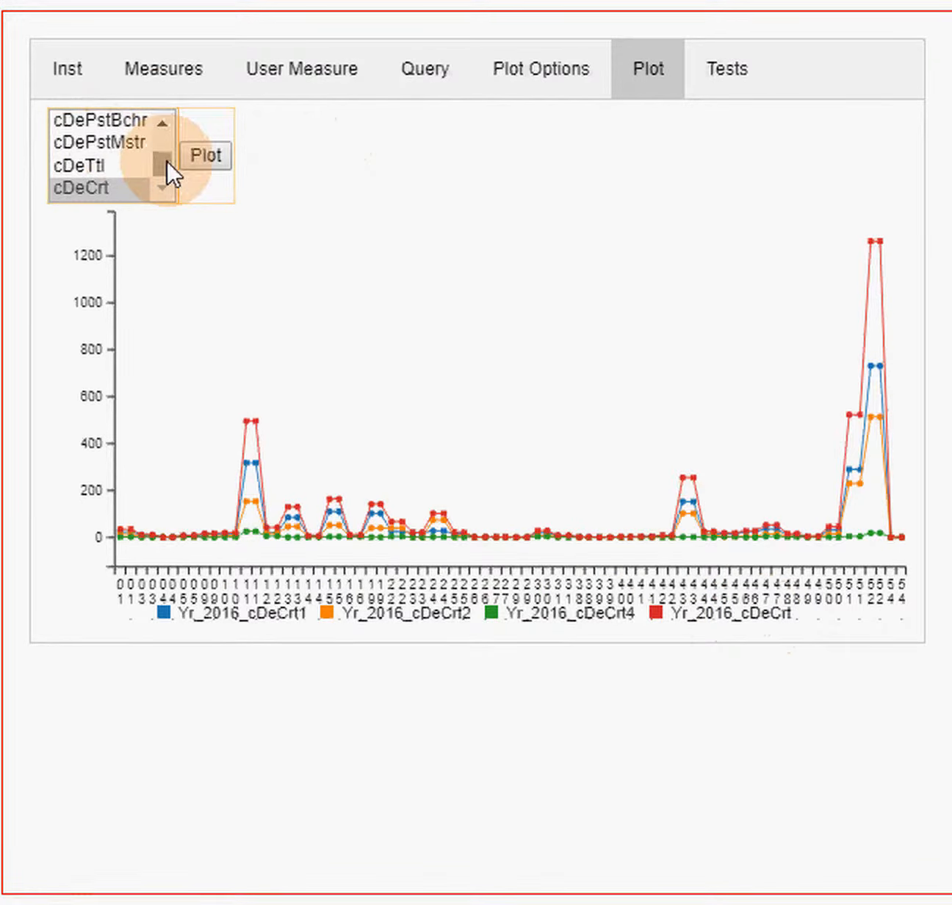
- Plot only the associate-degree calculation cDeAssct
{"action": "left_click_drag", "start_coordinate": [166, 158], "coordinate": [75, 107]}
{"action": "left_click", "coordinate": [89, 116]}
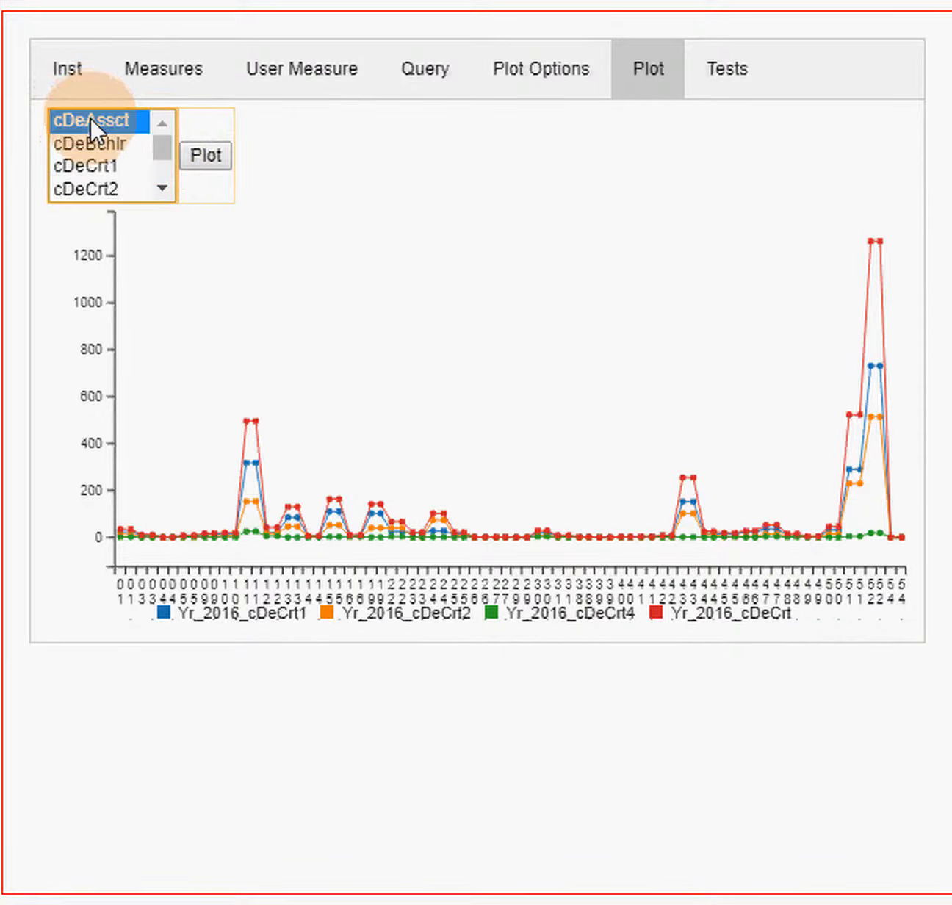
{"action": "left_click", "coordinate": [200, 154]}
{"action": "left_click", "coordinate": [212, 154]}
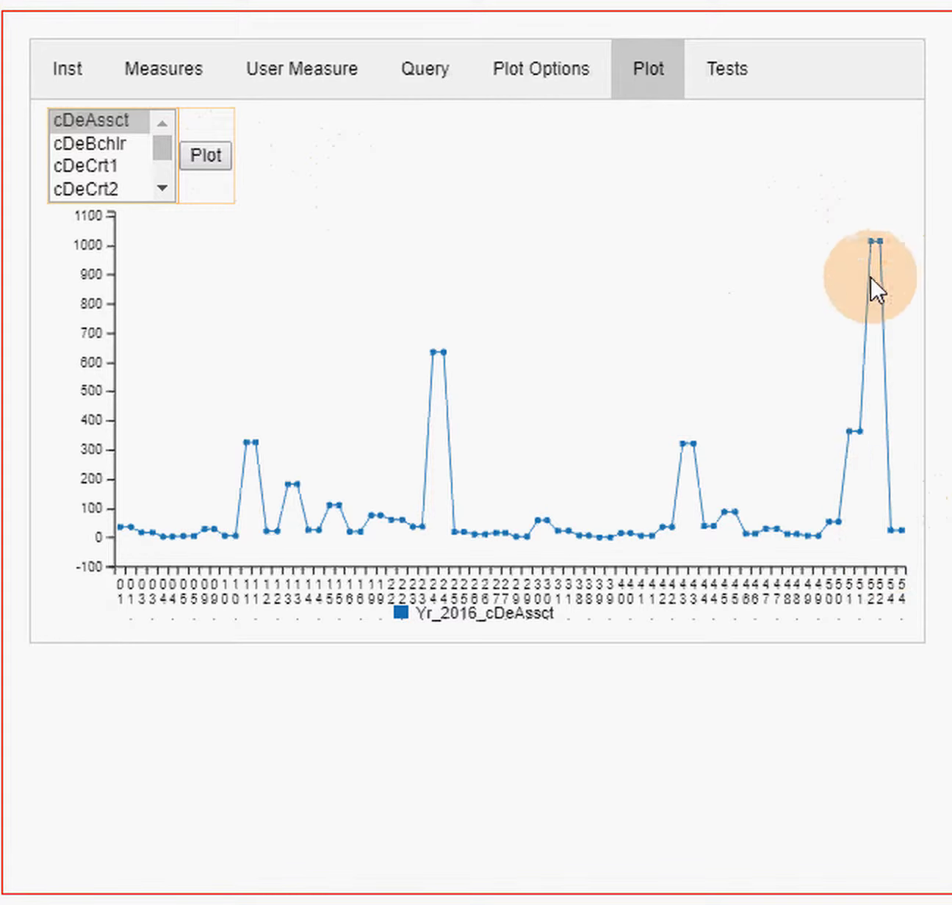
- Inspect the cDeAssct values at the peaks for CIP codes 52, 24, 11 and 13 on the chart
{"action": "mouse_move", "coordinate": [880, 257]}
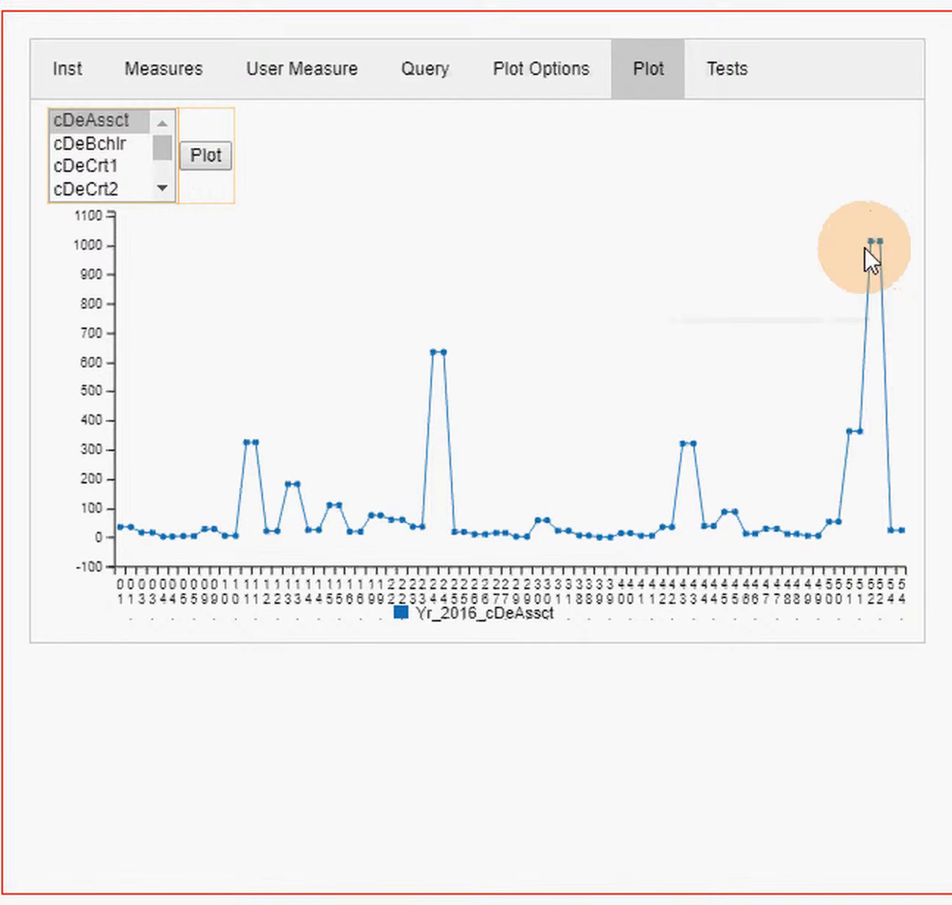
{"action": "mouse_move", "coordinate": [445, 357]}
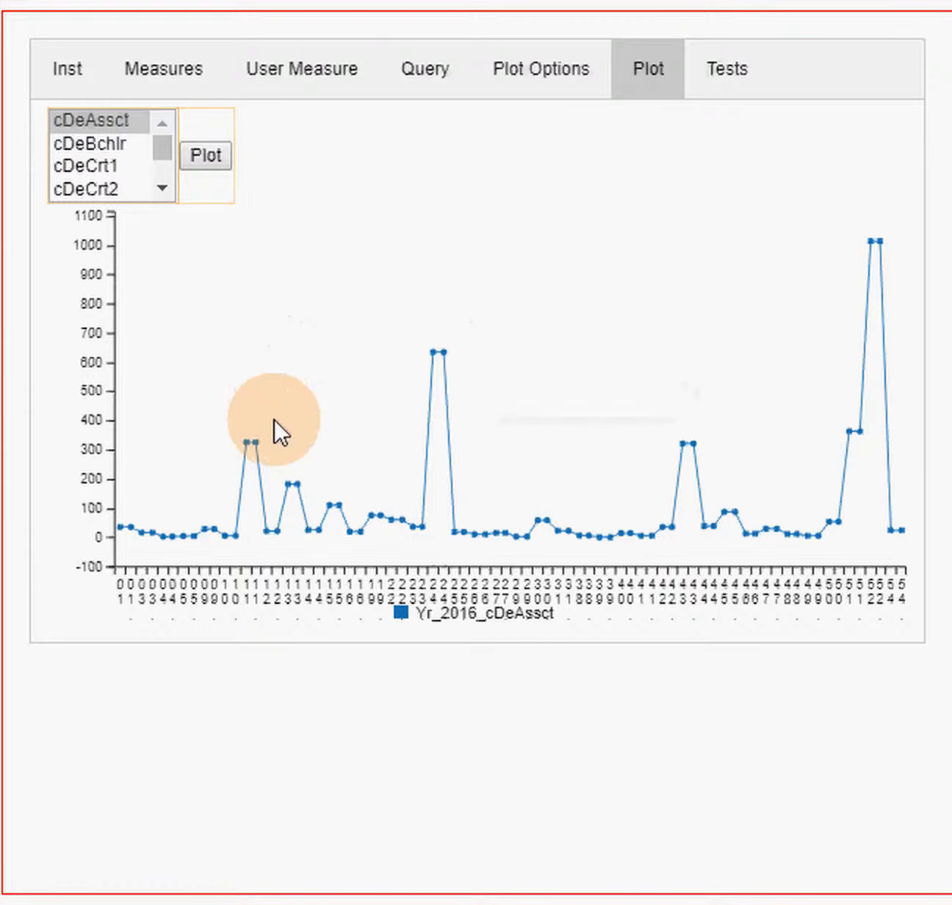
{"action": "mouse_move", "coordinate": [257, 457]}
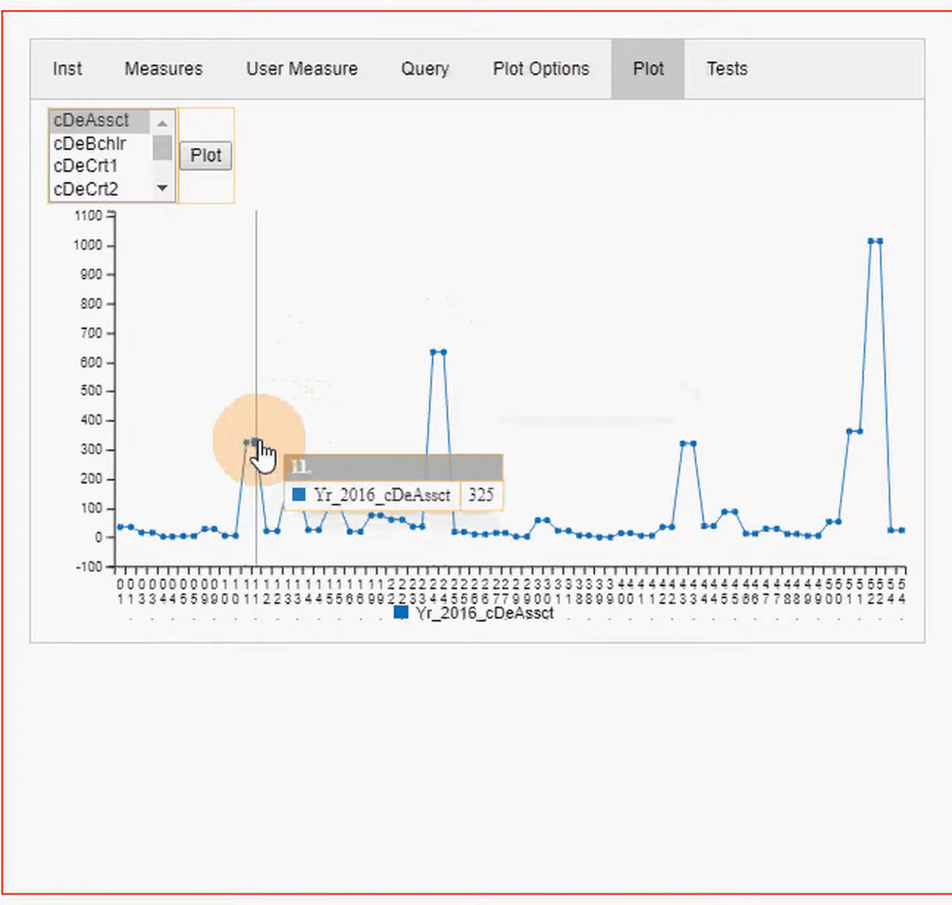
{"action": "mouse_move", "coordinate": [301, 486]}
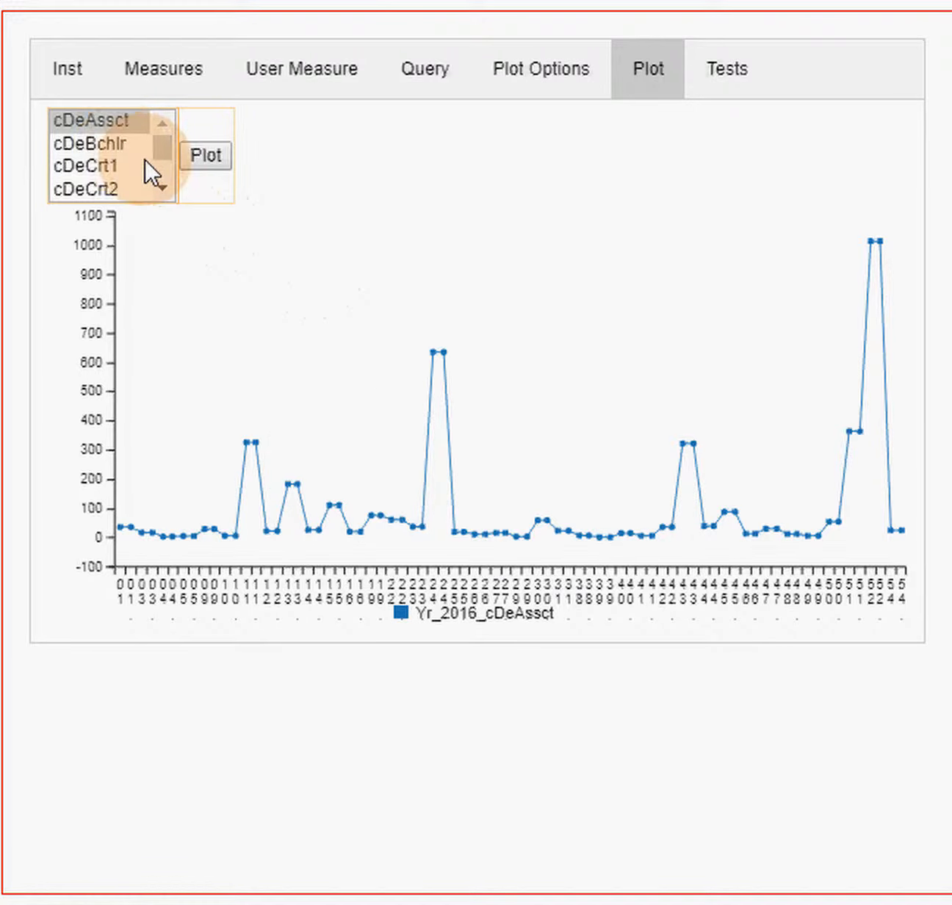
- Add the bachelor's calculation cDeBchlr to cDeAssct and plot both together
{"action": "left_click", "coordinate": [99, 142], "text": "ctrl"}
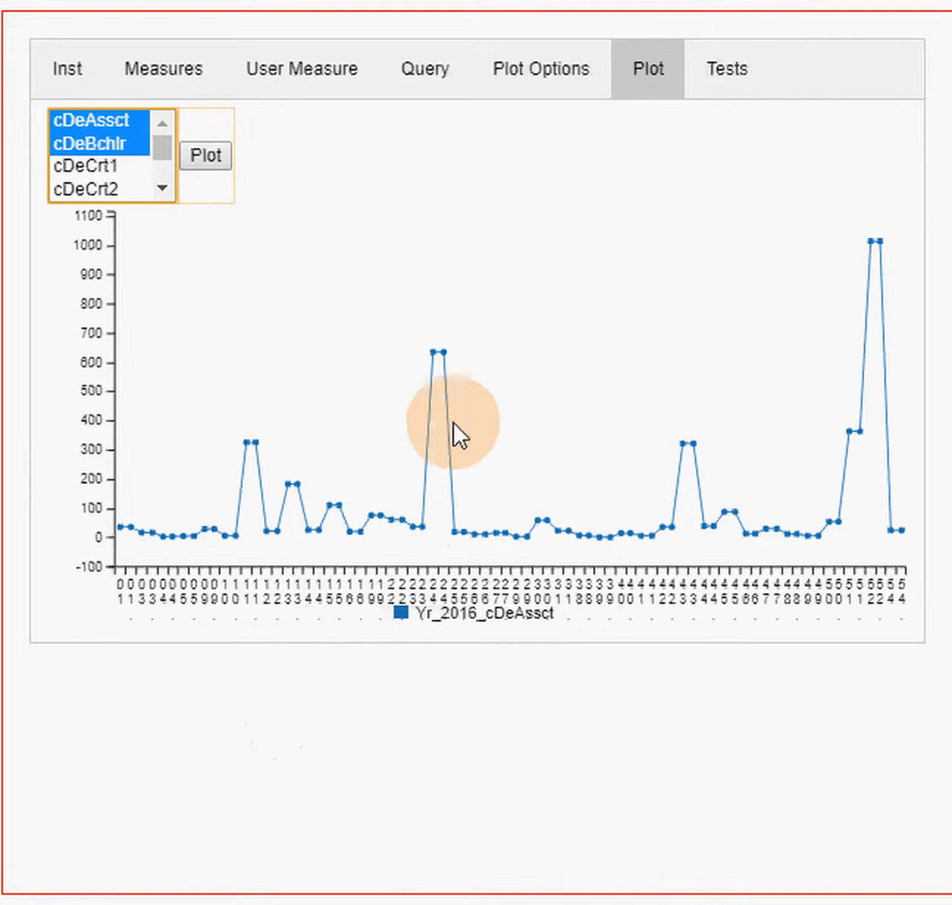
{"action": "left_click", "coordinate": [201, 151]}
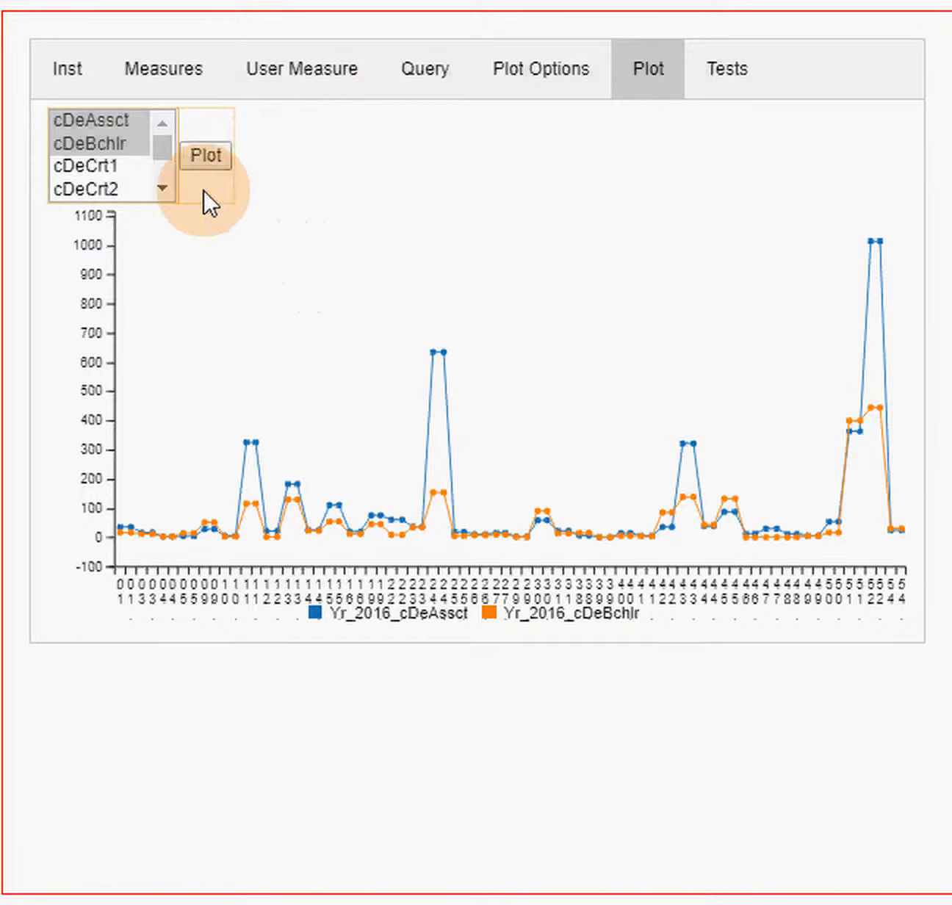
- Make sector the serials variable in the plot options and select its values 1 and 4
{"action": "left_click", "coordinate": [549, 74]}
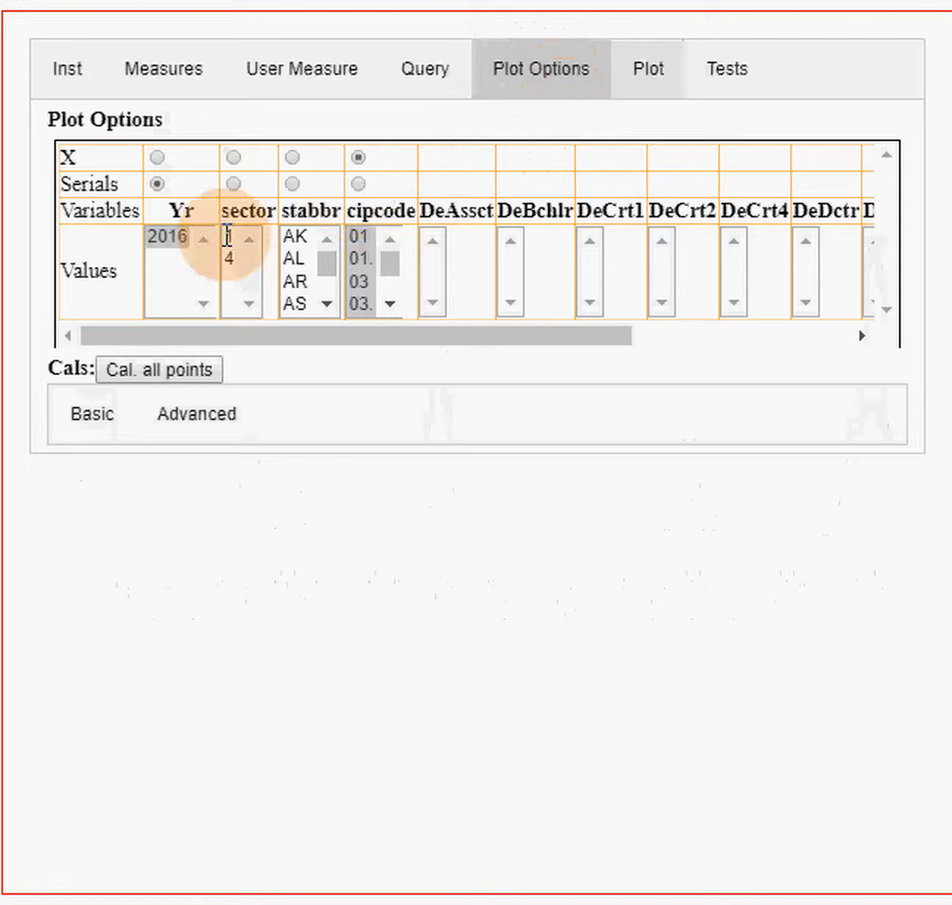
{"action": "left_click", "coordinate": [233, 185]}
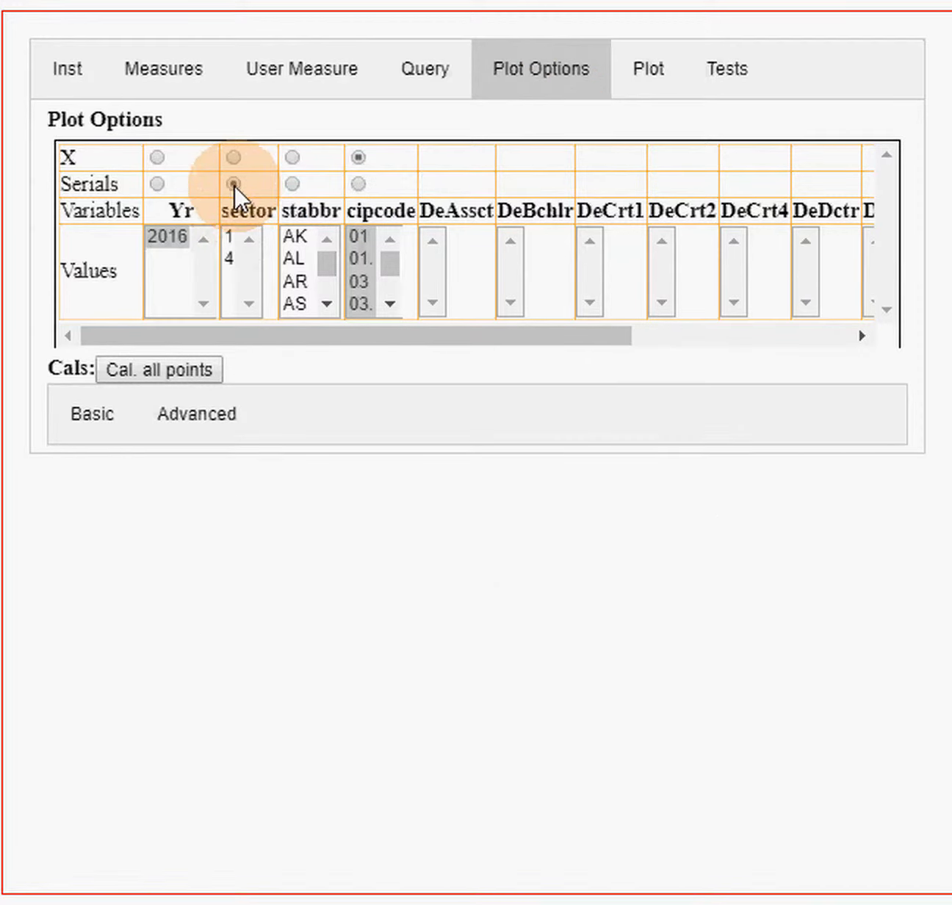
{"action": "left_click", "coordinate": [233, 234]}
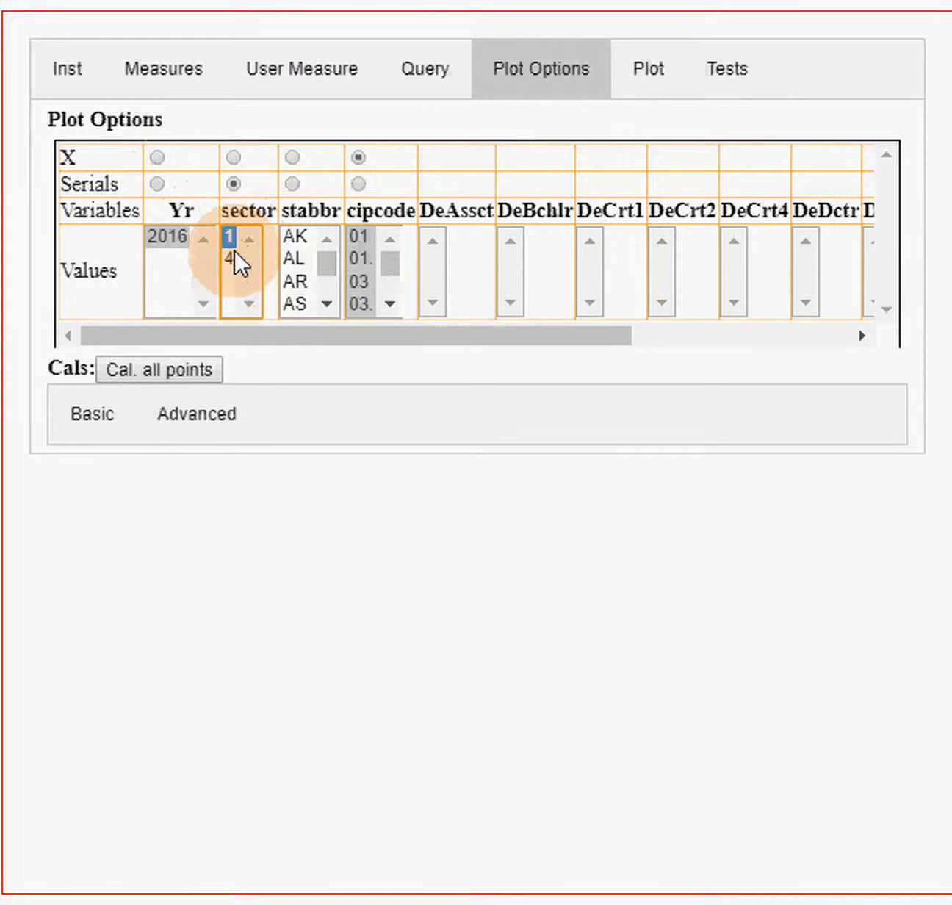
{"action": "left_click", "coordinate": [224, 256], "text": "ctrl"}
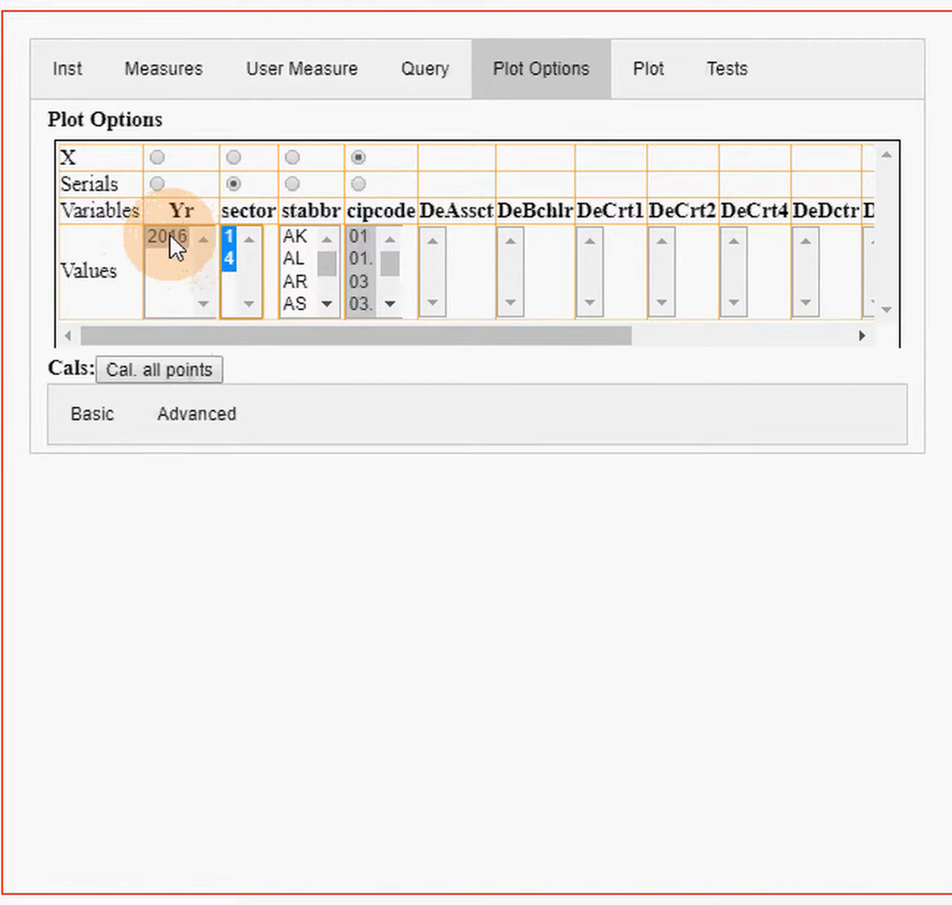
- Deselect the 2016 value of Yr and calculate all points
{"action": "left_click", "coordinate": [195, 414]}
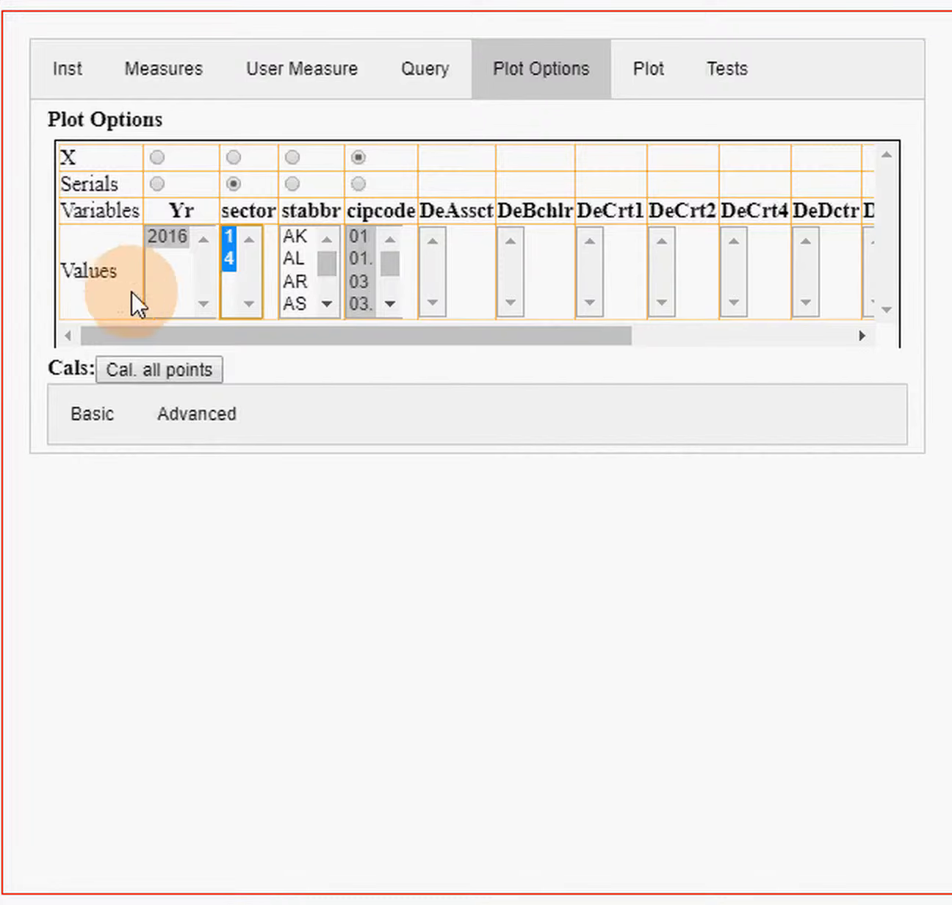
{"action": "left_click", "coordinate": [171, 234], "text": "ctrl"}
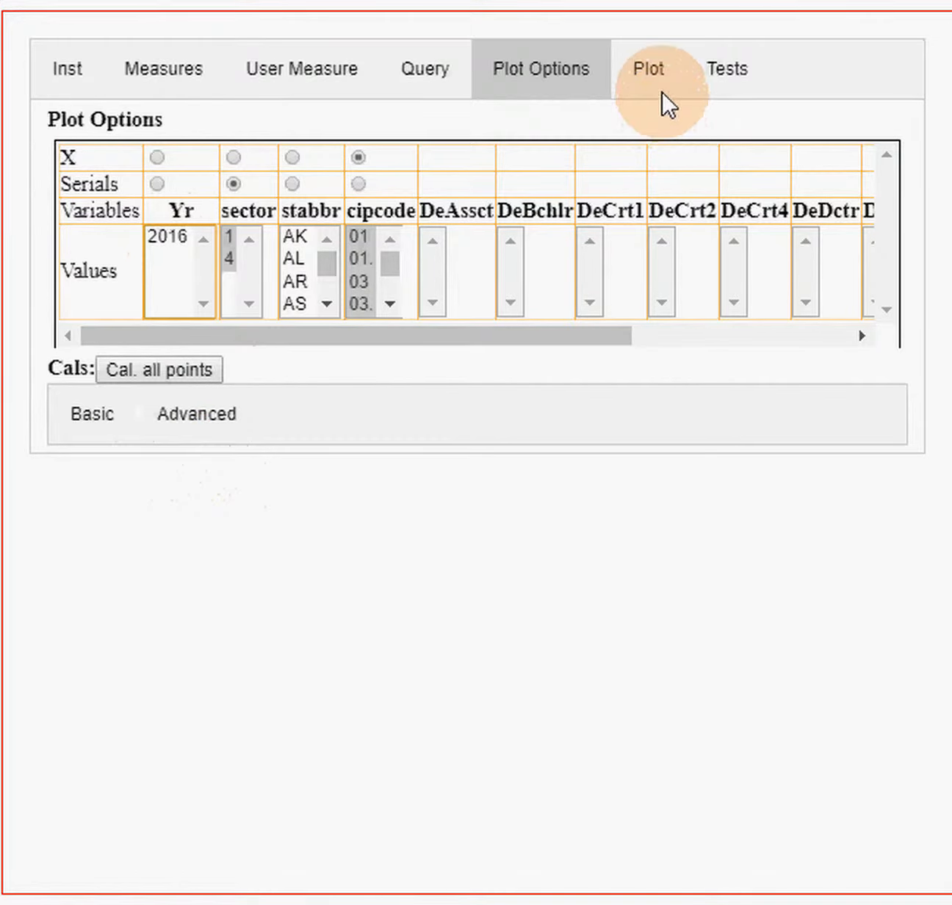
{"action": "left_click", "coordinate": [180, 364]}
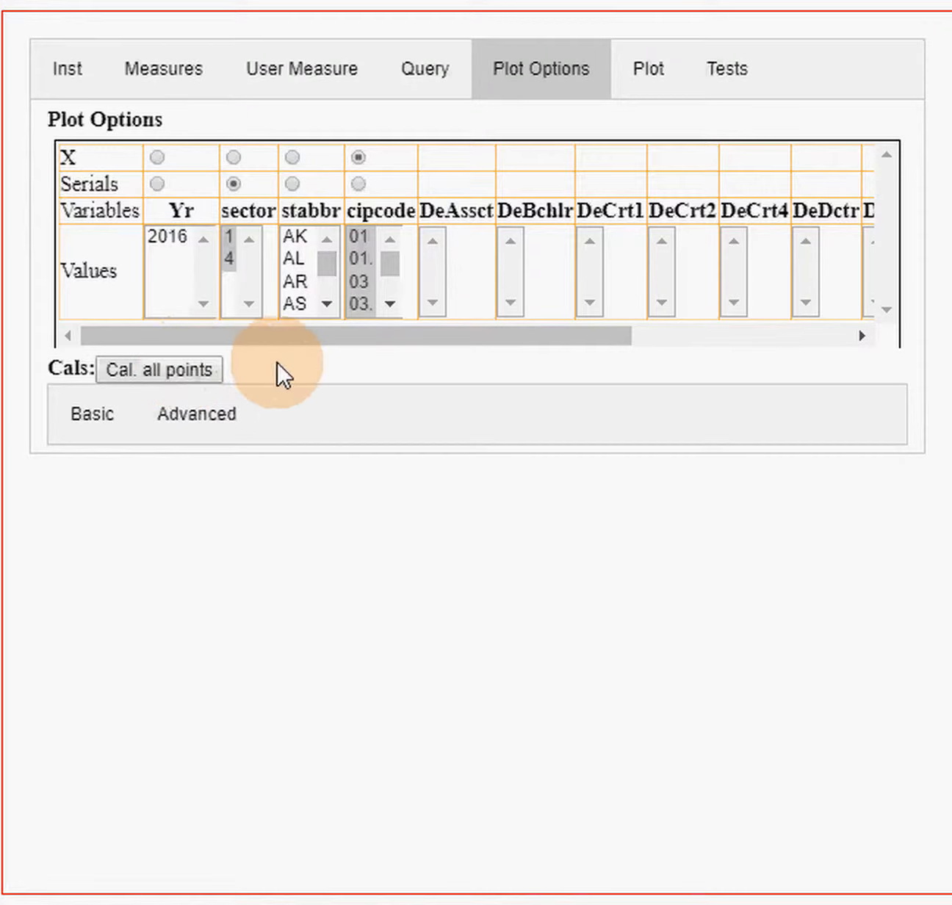
- Plot the cDeTtl calculation by CIP code for sectors 1 and 4
{"action": "left_click", "coordinate": [649, 81]}
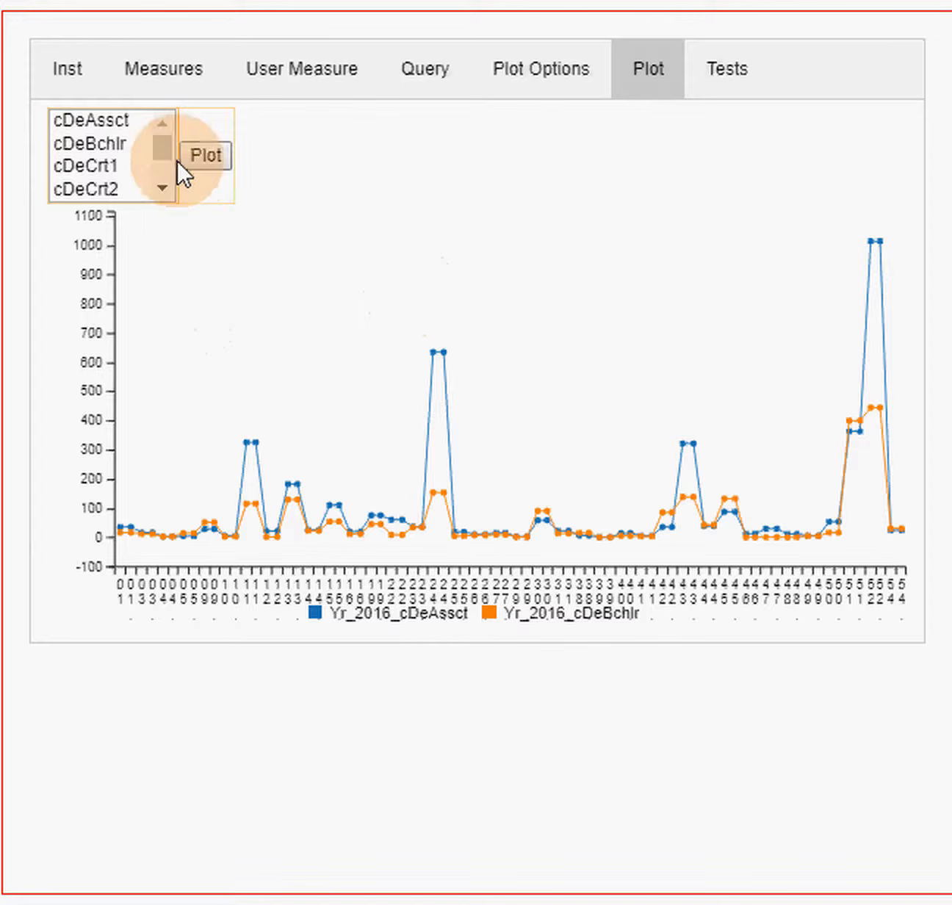
{"action": "left_click_drag", "start_coordinate": [159, 139], "coordinate": [158, 166]}
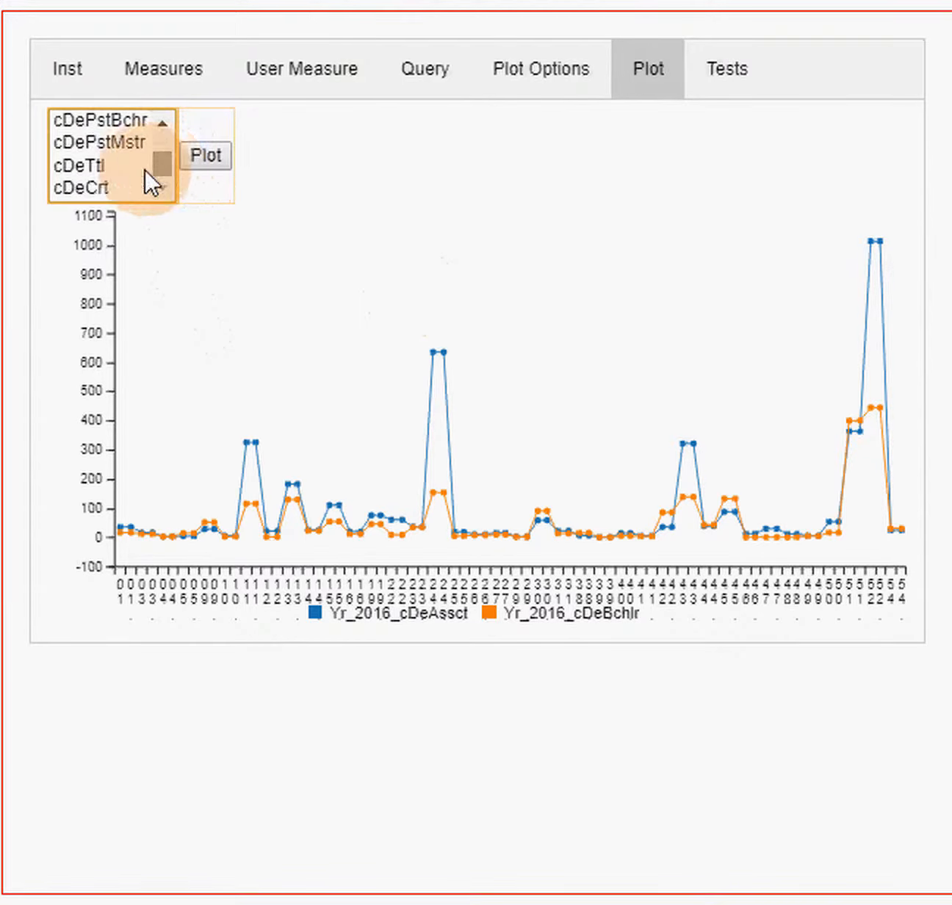
{"action": "left_click", "coordinate": [73, 166]}
{"action": "left_click", "coordinate": [205, 157]}
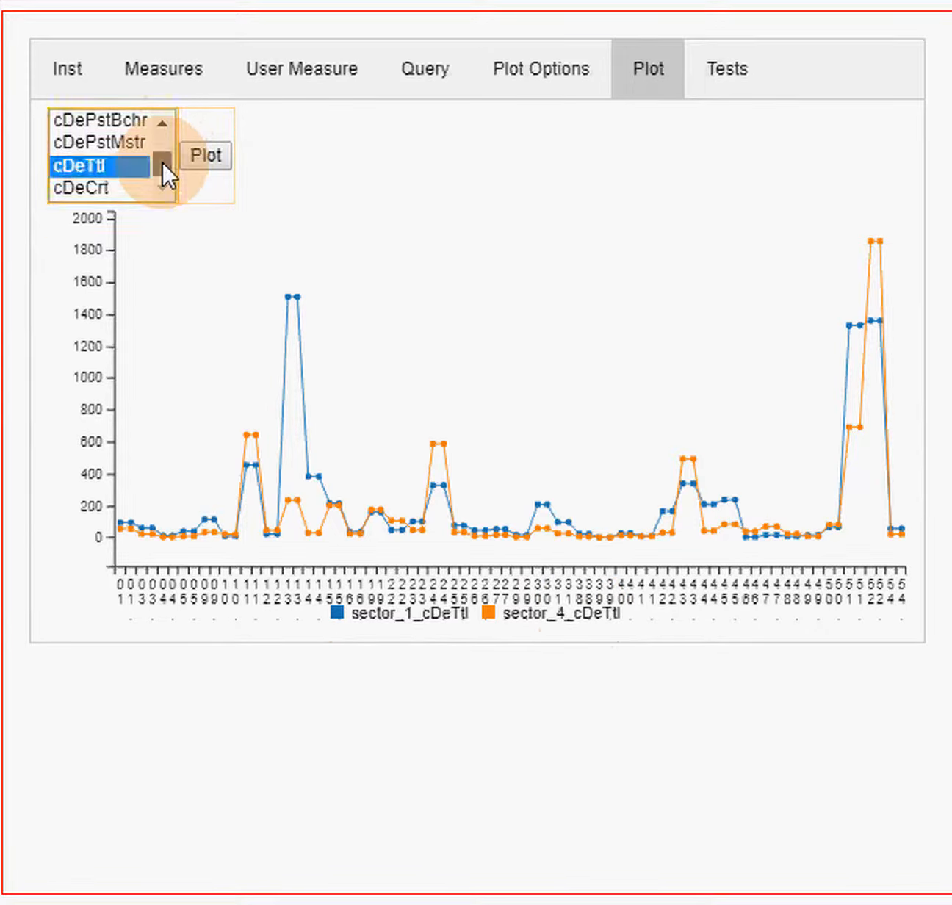
- Plot the cDeAssct calculation by CIP code for sectors 1 and 4
{"action": "left_click_drag", "start_coordinate": [162, 160], "coordinate": [146, 125]}
{"action": "left_click", "coordinate": [102, 117]}
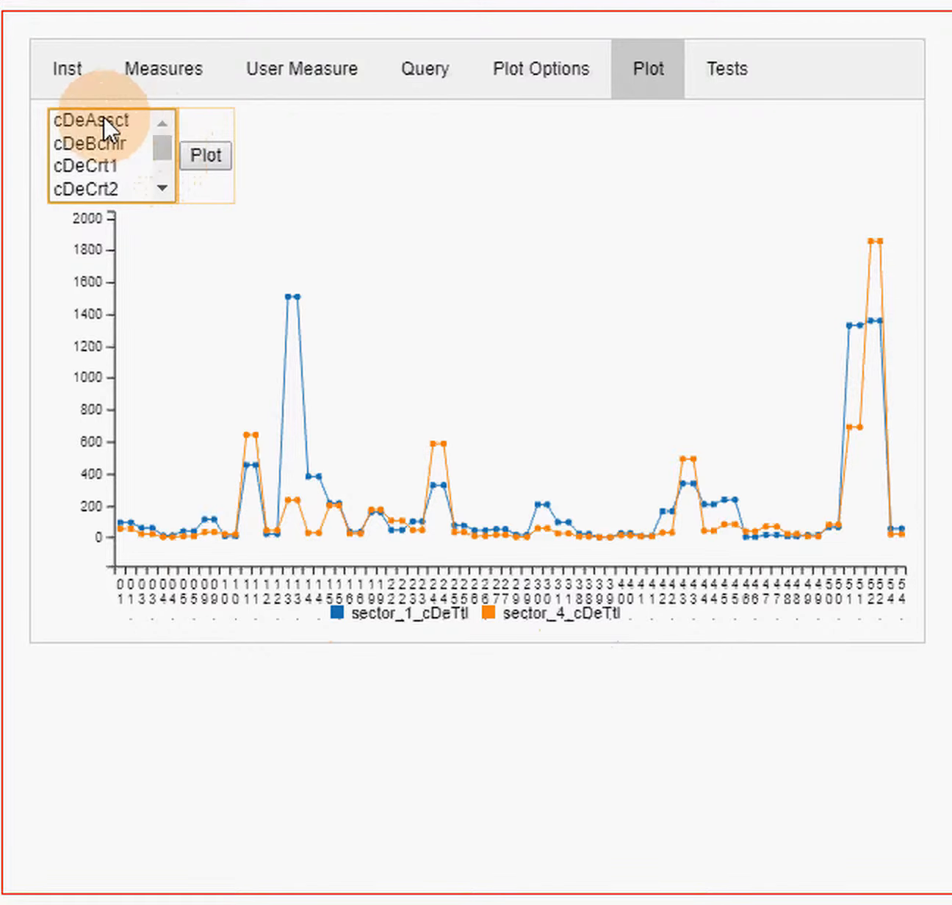
{"action": "left_click", "coordinate": [209, 153]}
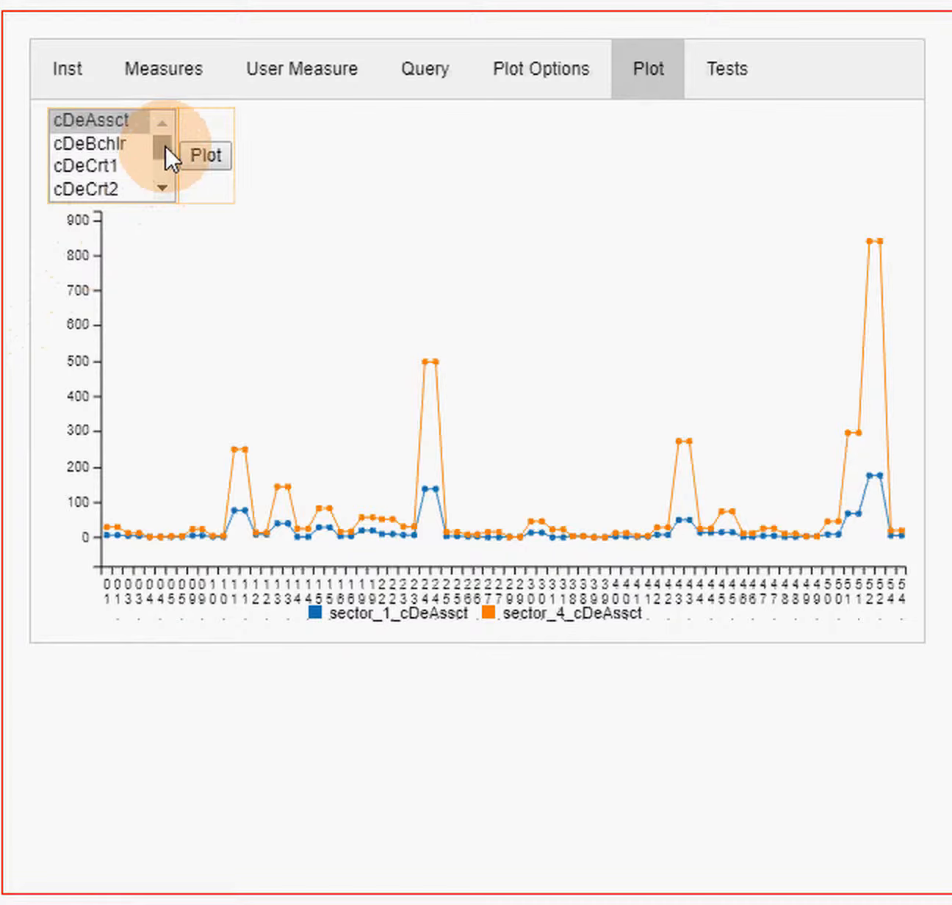
- Make stabbr the serials variable in the plot options and deselect sector values 1 and 4
{"action": "left_click", "coordinate": [556, 79]}
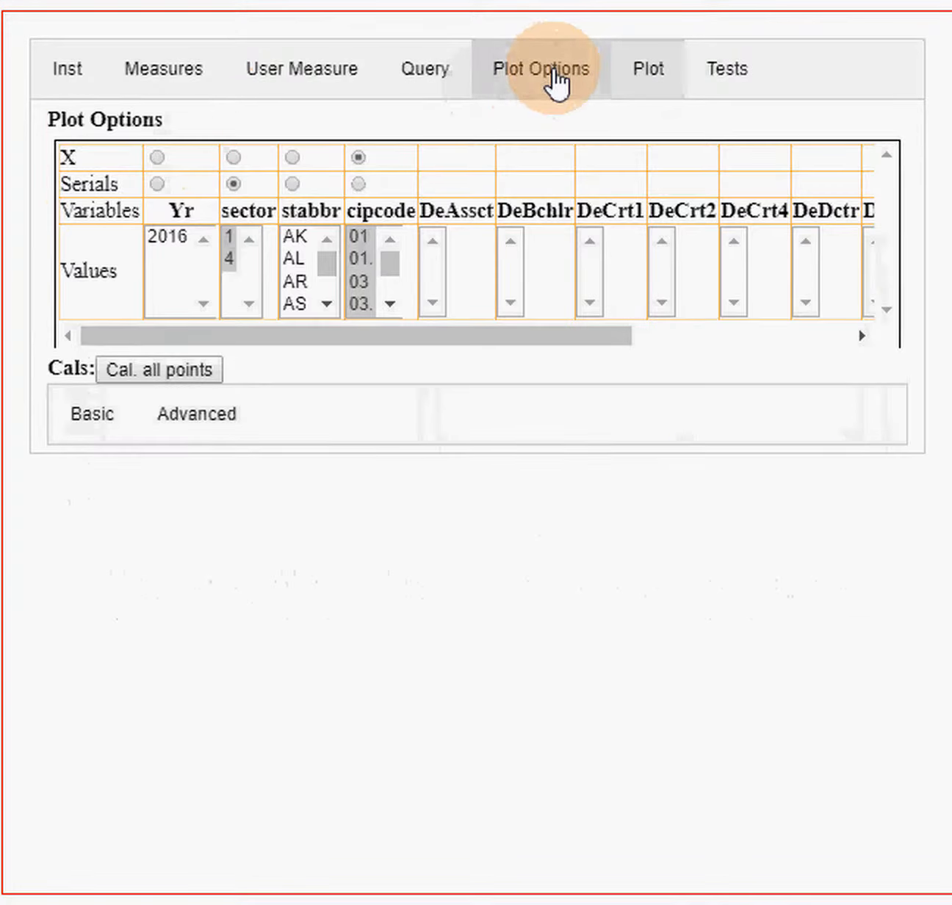
{"action": "left_click", "coordinate": [291, 182]}
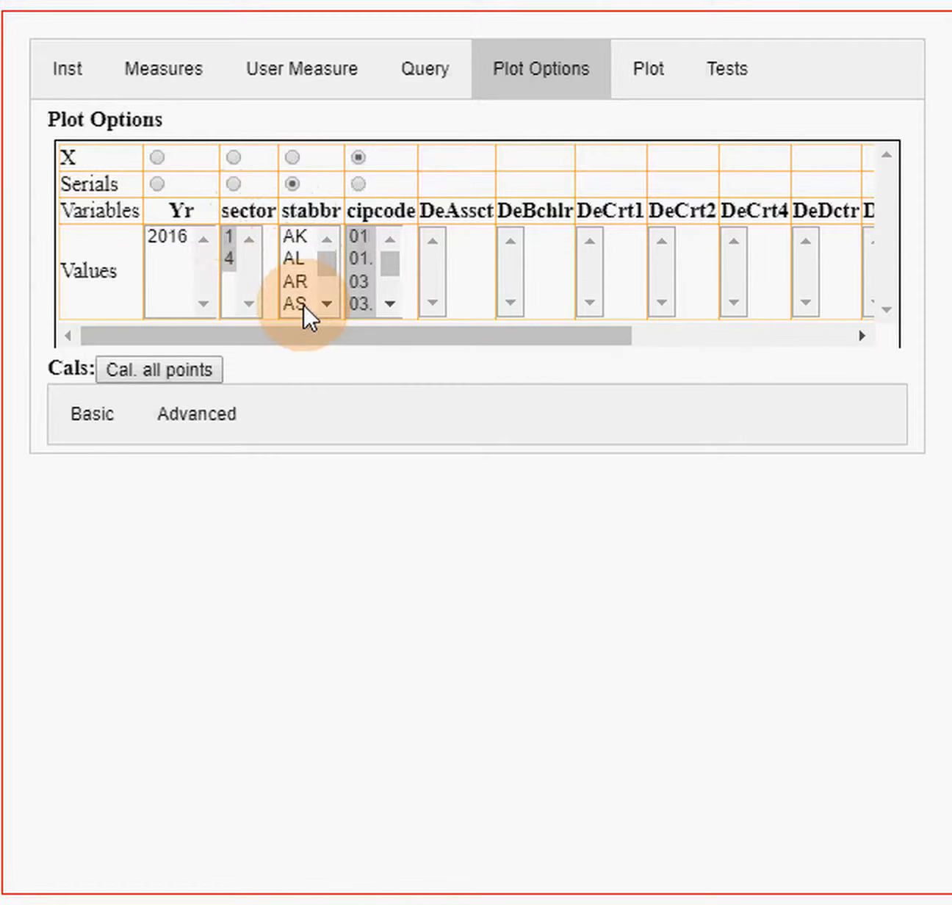
{"action": "left_click", "coordinate": [228, 236]}
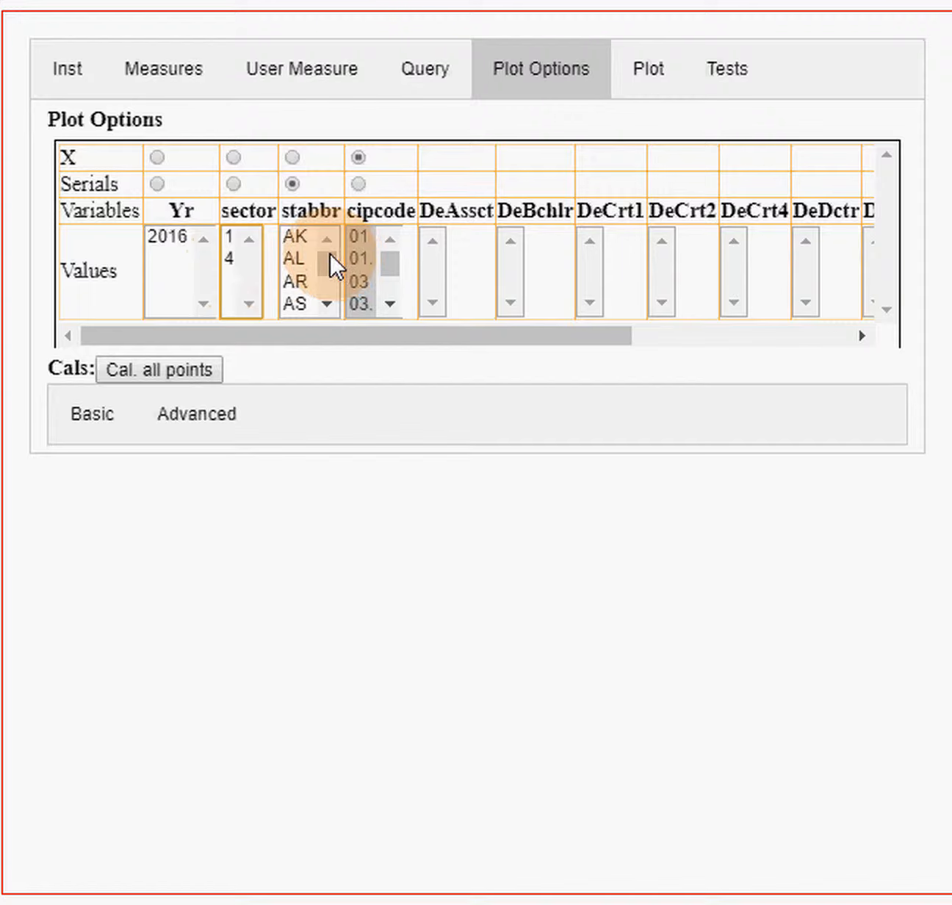
- Select only NE in the stabbr values of the plot options
{"action": "left_click_drag", "start_coordinate": [328, 297], "coordinate": [331, 301]}
{"action": "left_click", "coordinate": [297, 285]}
{"action": "left_click", "coordinate": [330, 300]}
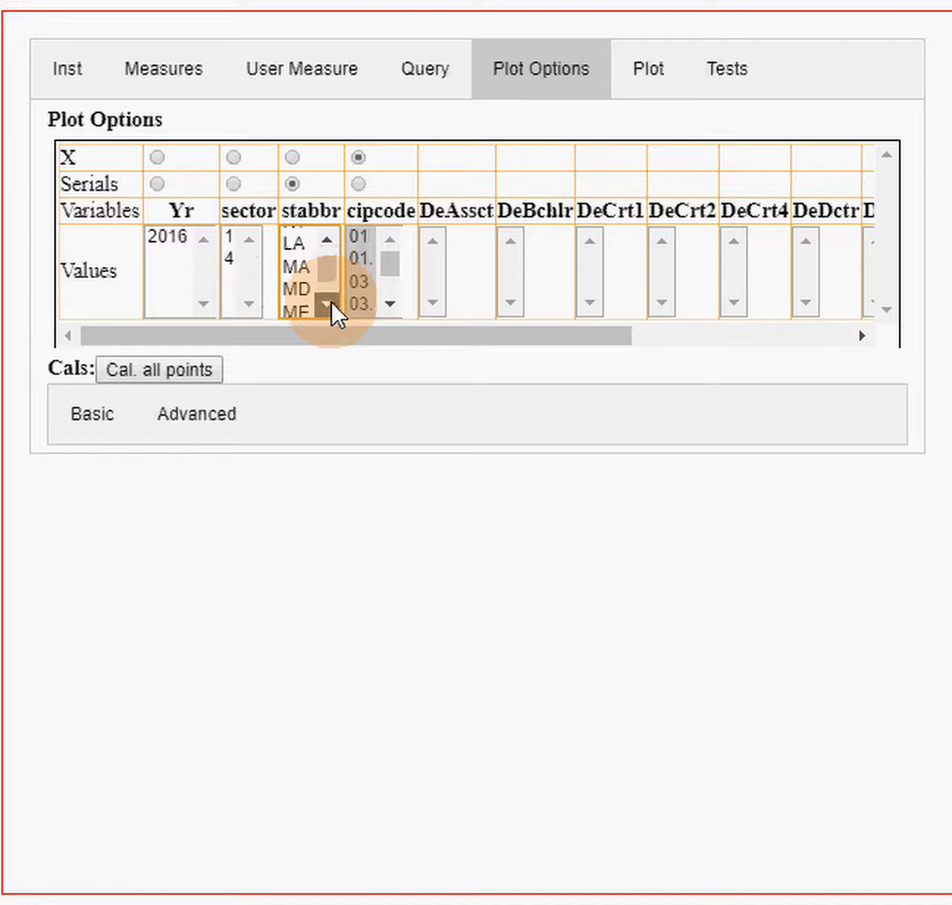
{"action": "left_click", "coordinate": [331, 302]}
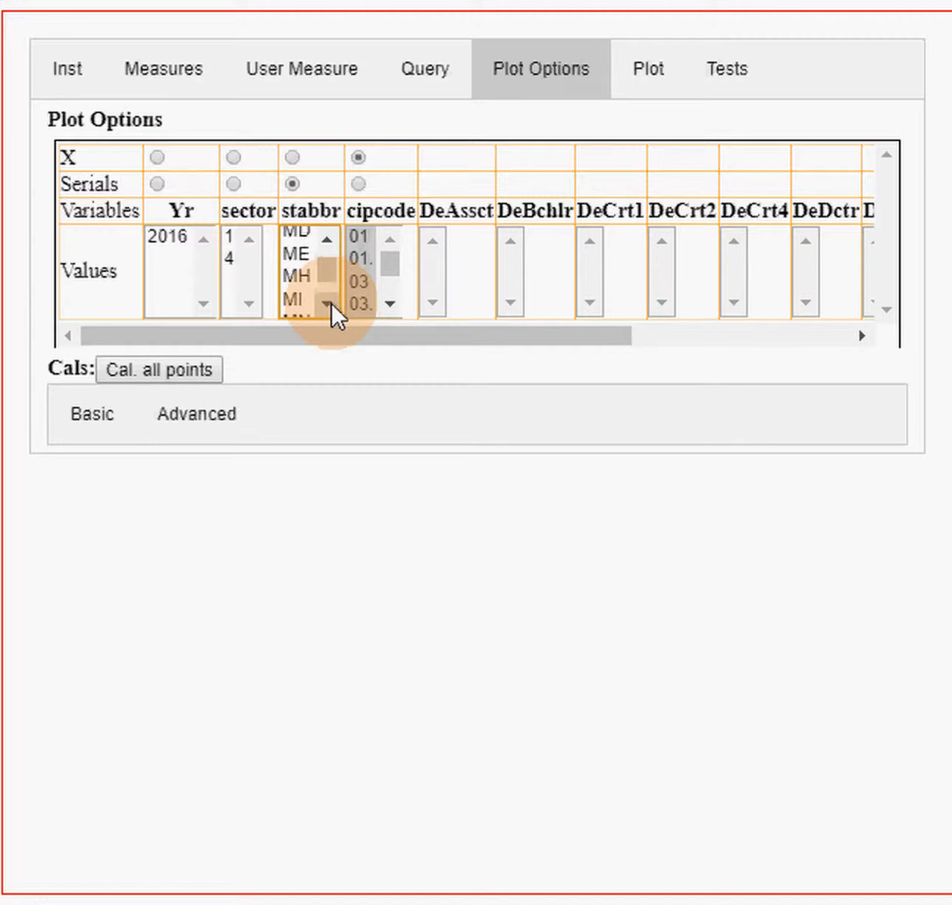
{"action": "left_click", "coordinate": [330, 302]}
{"action": "left_click", "coordinate": [330, 301]}
{"action": "left_click", "coordinate": [330, 302]}
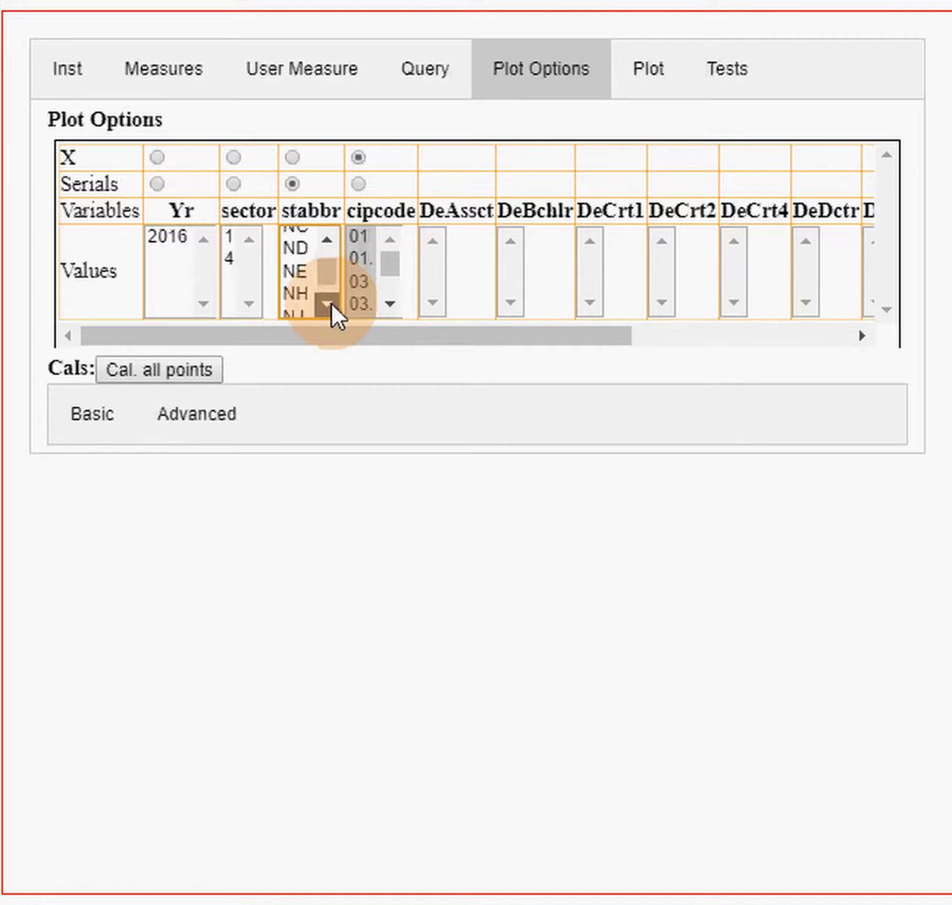
{"action": "left_click", "coordinate": [330, 301]}
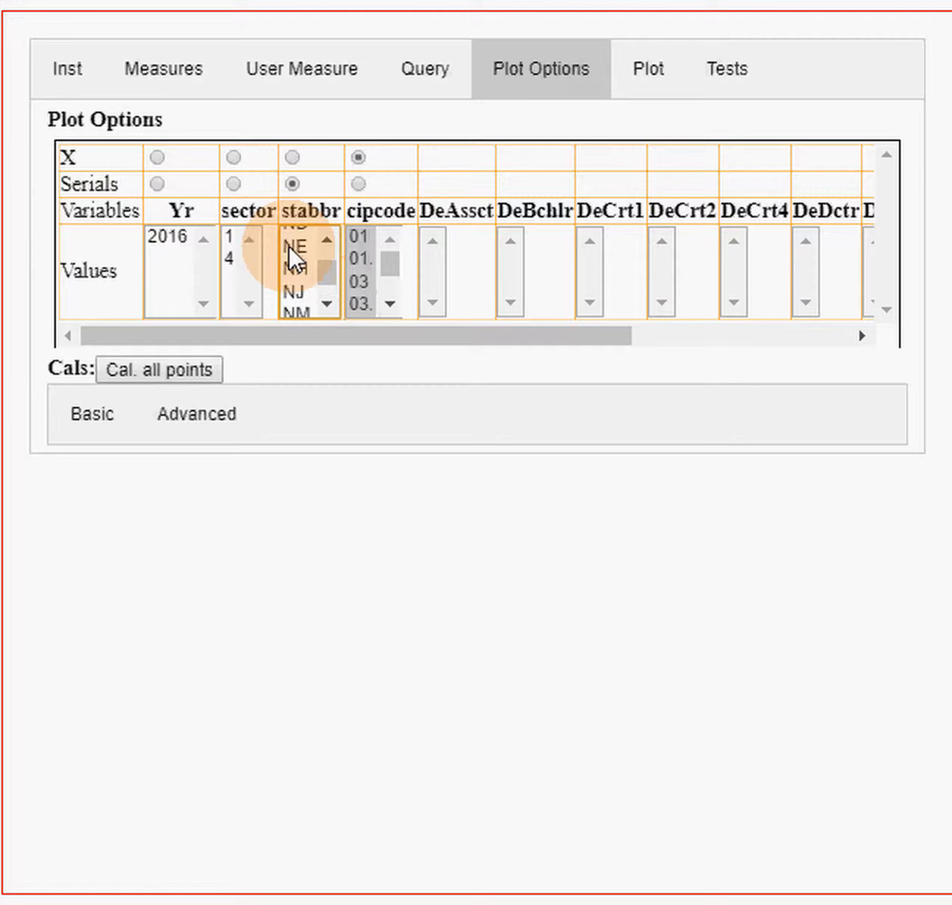
{"action": "left_click_drag", "start_coordinate": [288, 245], "coordinate": [347, 306]}
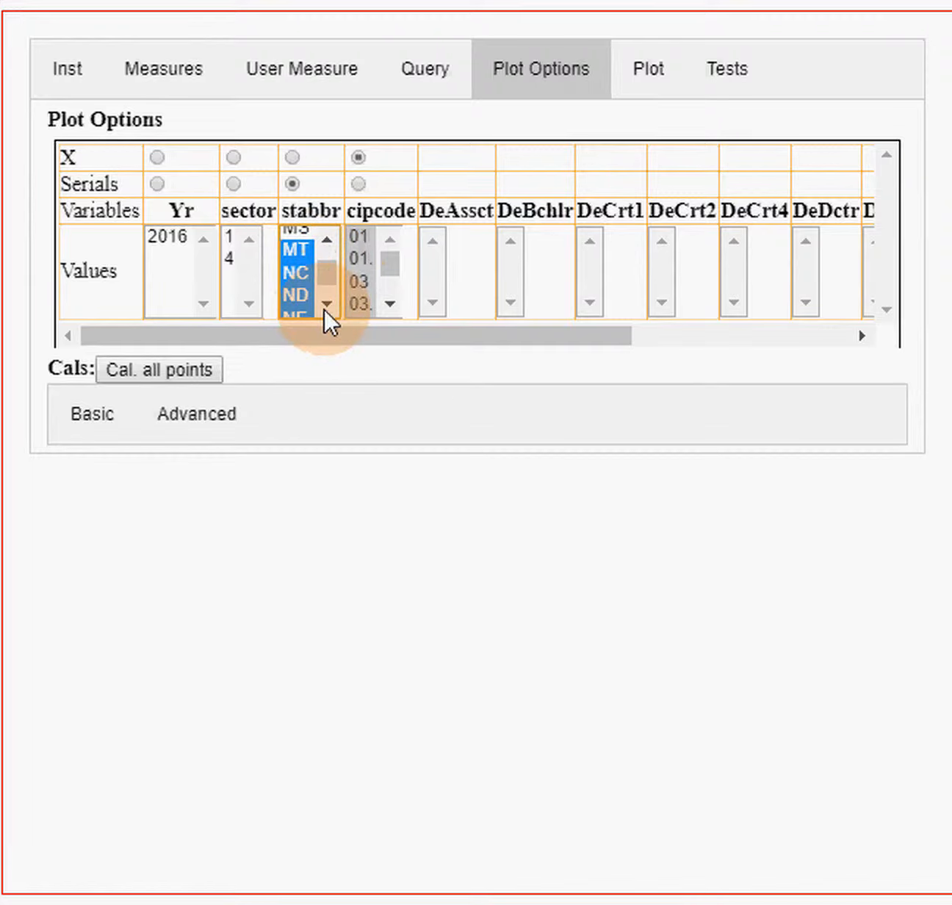
{"action": "scroll", "coordinate": [307, 298], "scroll_direction": "down", "scroll_amount": 2}
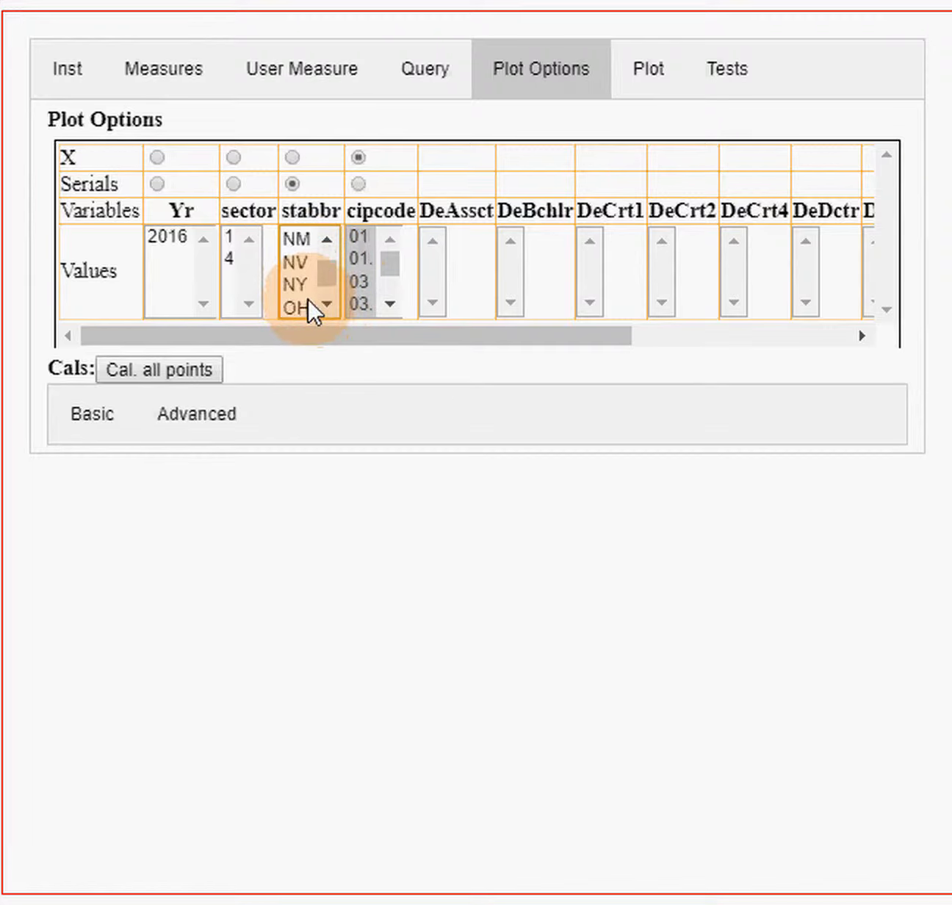
{"action": "scroll", "coordinate": [329, 230], "scroll_direction": "up", "scroll_amount": 1}
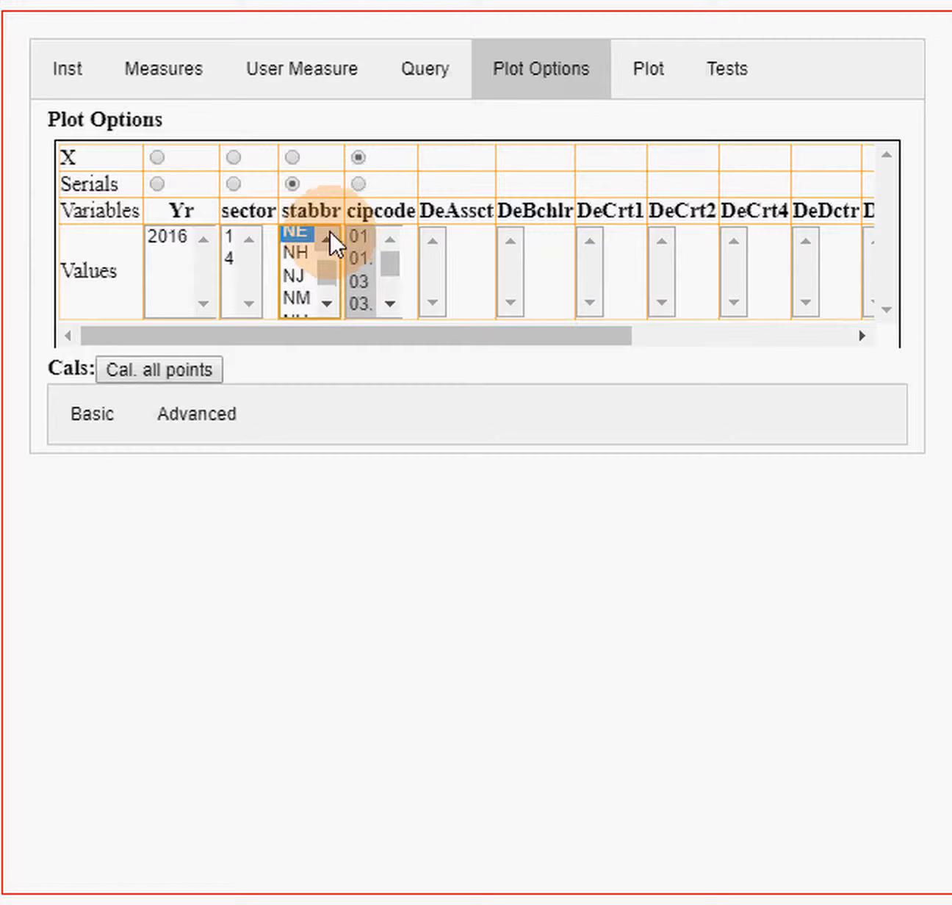
{"action": "left_click_drag", "start_coordinate": [293, 232], "coordinate": [326, 232]}
{"action": "left_click", "coordinate": [296, 281]}
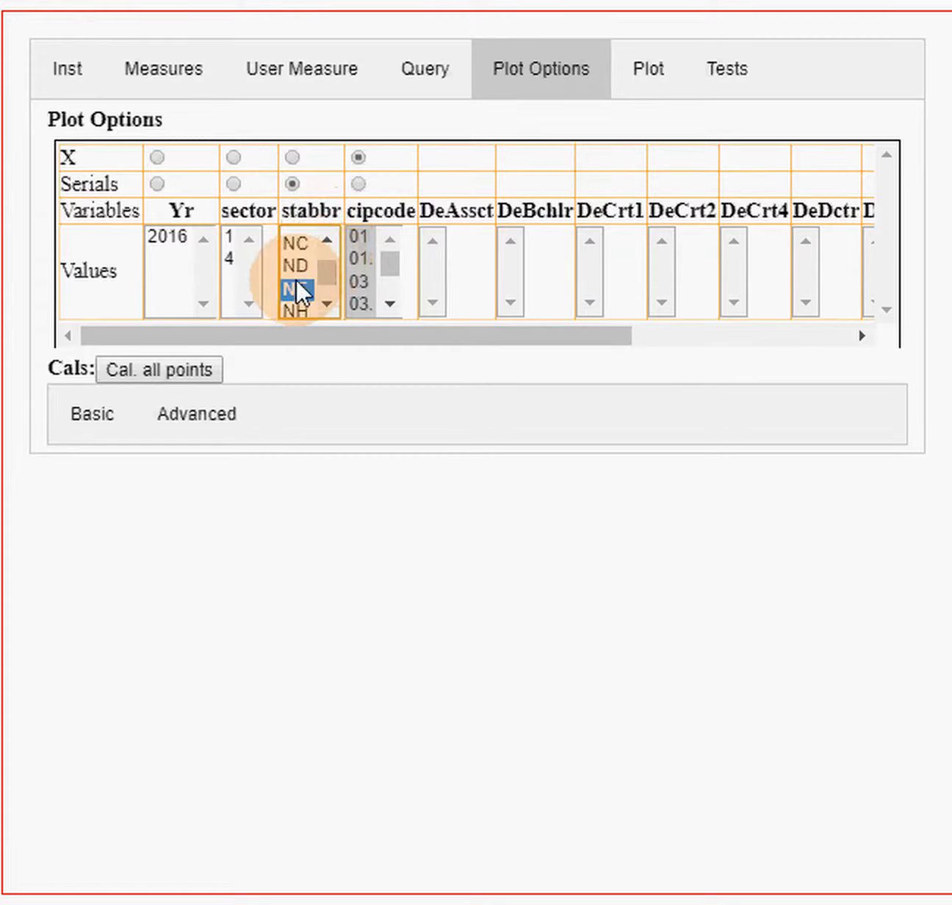
- Add IA to the stabbr selection alongside NE and calculate all points
{"action": "scroll", "coordinate": [326, 261], "scroll_direction": "up", "scroll_amount": 5}
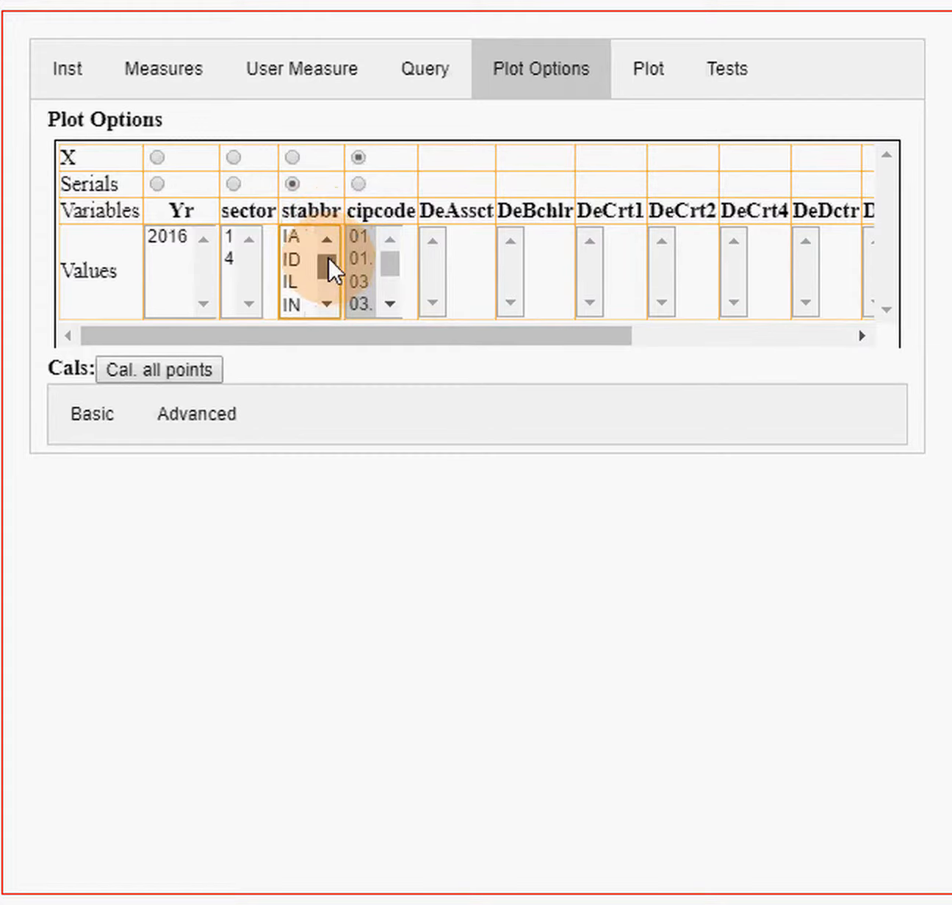
{"action": "left_click", "coordinate": [290, 237]}
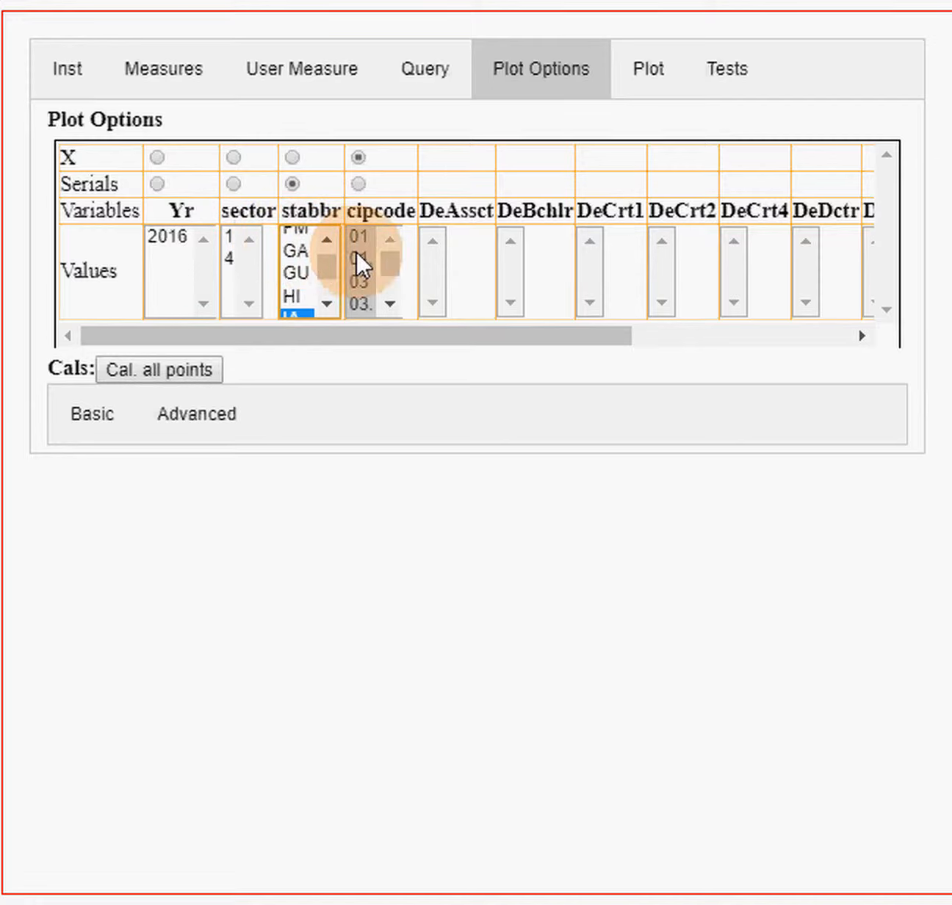
{"action": "left_click", "coordinate": [324, 289]}
{"action": "mouse_move", "coordinate": [324, 265]}
{"action": "left_mouse_down"}
{"action": "mouse_move", "coordinate": [323, 252]}
{"action": "mouse_move", "coordinate": [324, 281]}
{"action": "mouse_move", "coordinate": [324, 264]}
{"action": "left_mouse_up"}
{"action": "scroll", "coordinate": [322, 289], "scroll_direction": "down", "scroll_amount": 1}
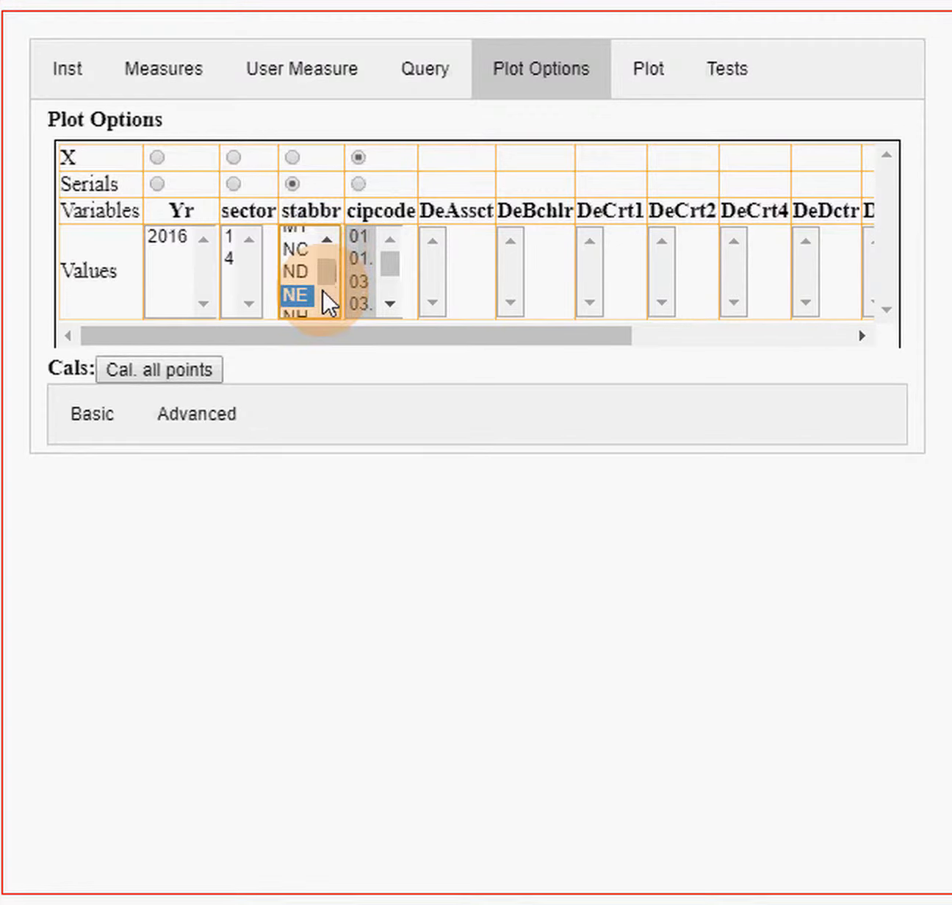
{"action": "scroll", "coordinate": [322, 288], "scroll_direction": "up", "scroll_amount": 1}
{"action": "scroll", "coordinate": [321, 288], "scroll_direction": "up", "scroll_amount": 2}
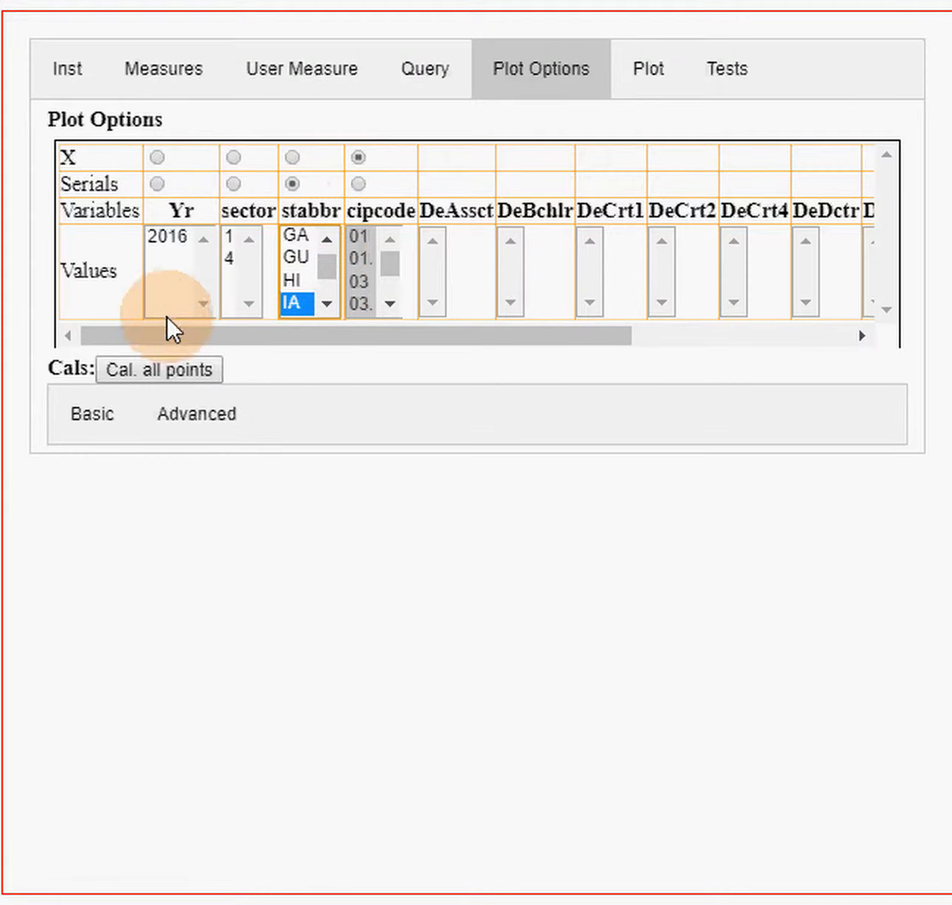
{"action": "left_click", "coordinate": [169, 369]}
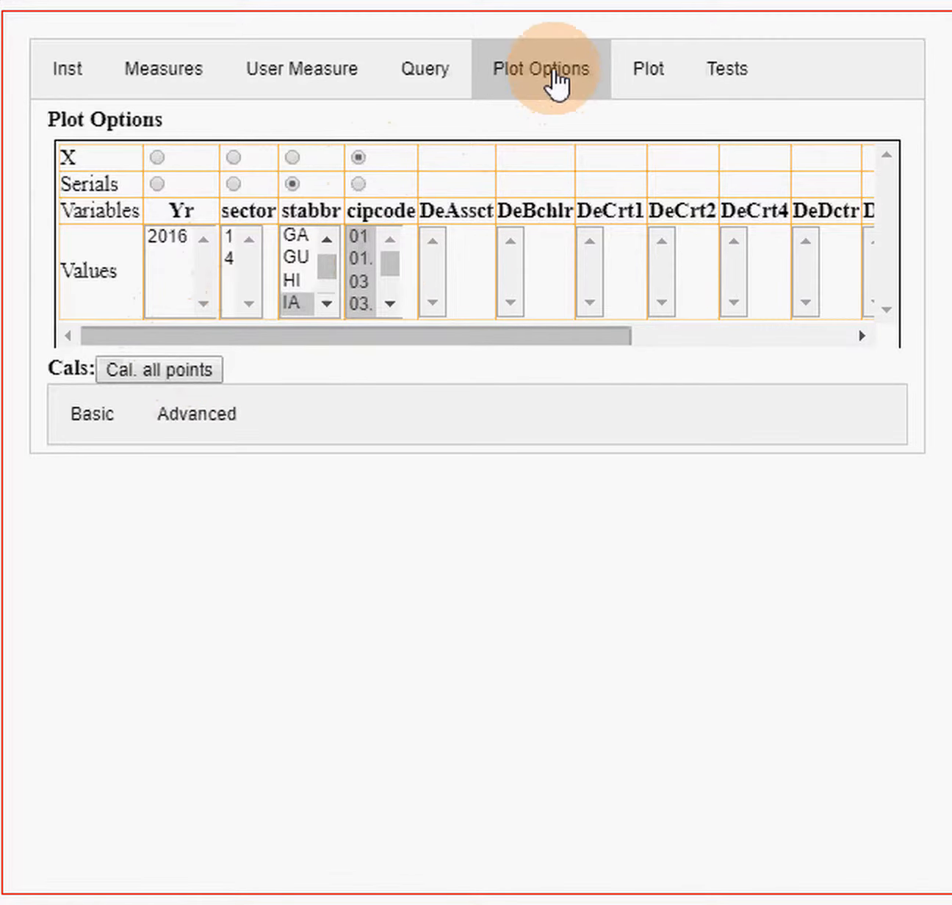
- Plot the cDeTtl calculation by CIP code for the states IA and NE
{"action": "left_click", "coordinate": [649, 74]}
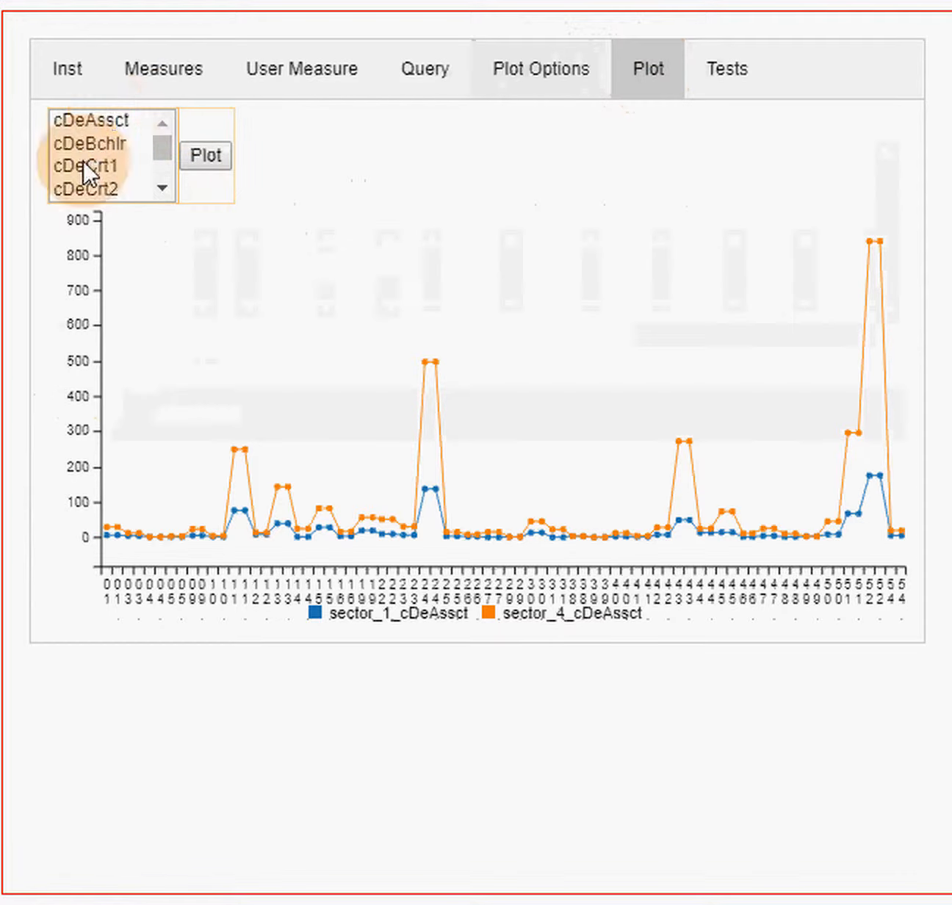
{"action": "scroll", "coordinate": [159, 181], "scroll_direction": "down", "scroll_amount": 3}
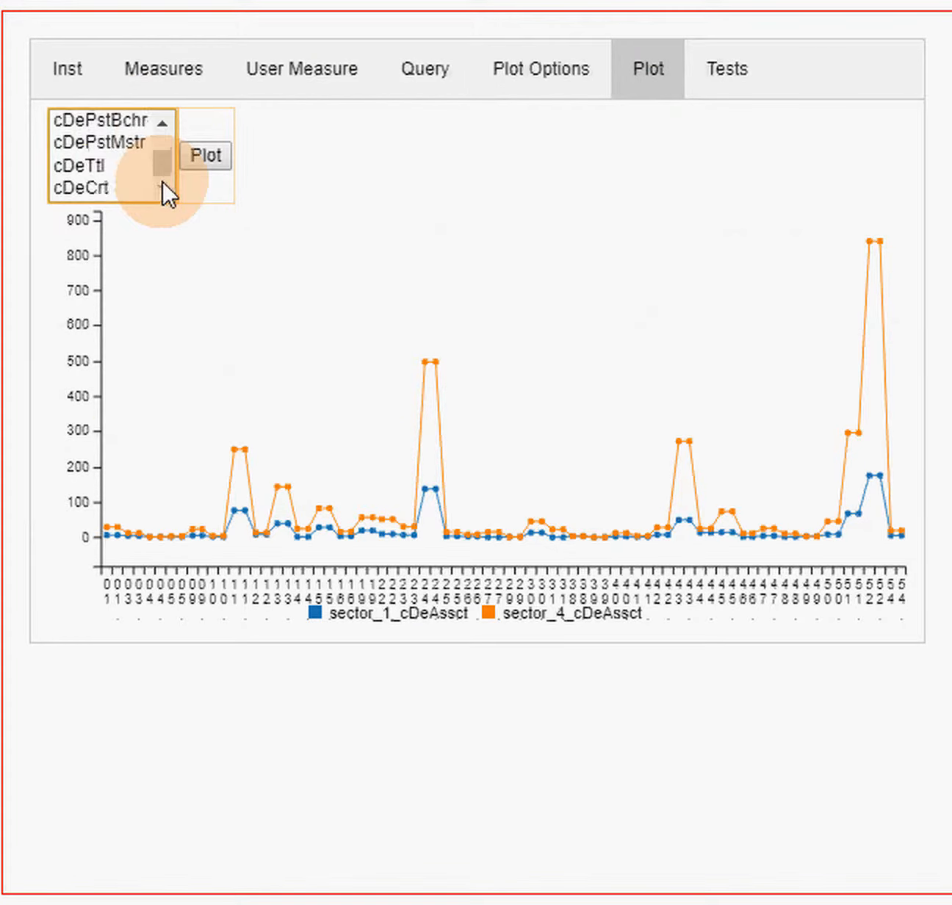
{"action": "left_click", "coordinate": [81, 173]}
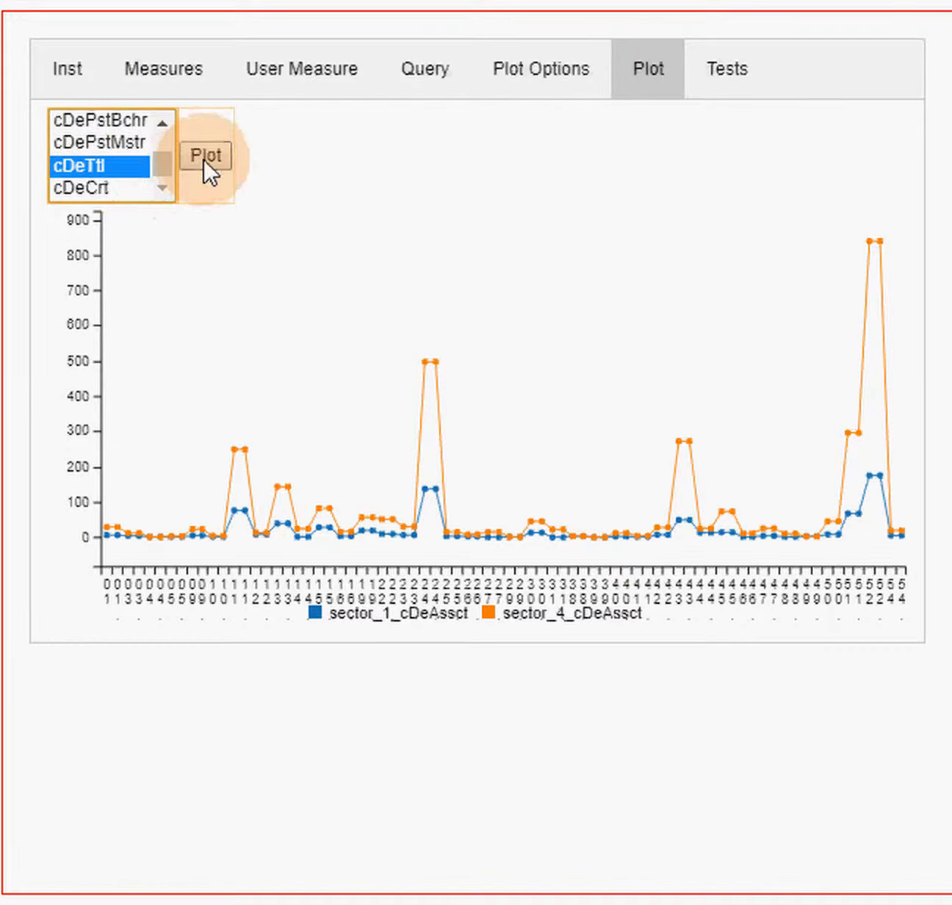
{"action": "left_click", "coordinate": [205, 152]}
{"action": "mouse_move", "coordinate": [626, 545]}
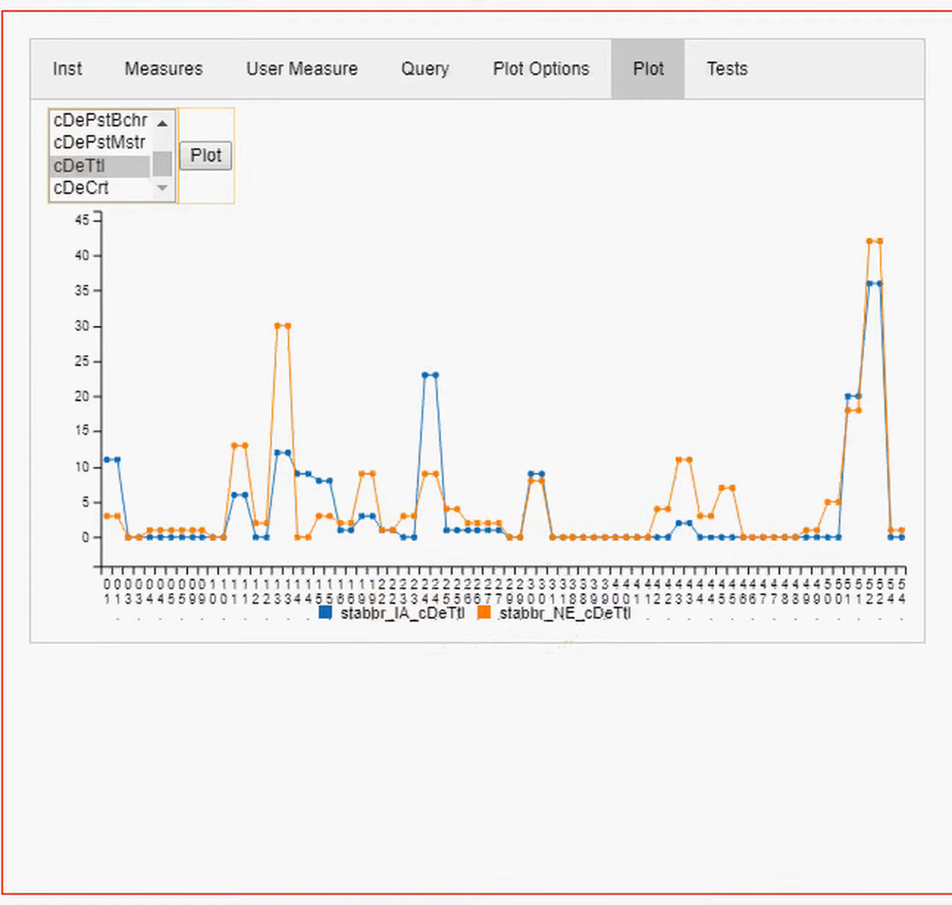
{"action": "left_click", "coordinate": [159, 158]}
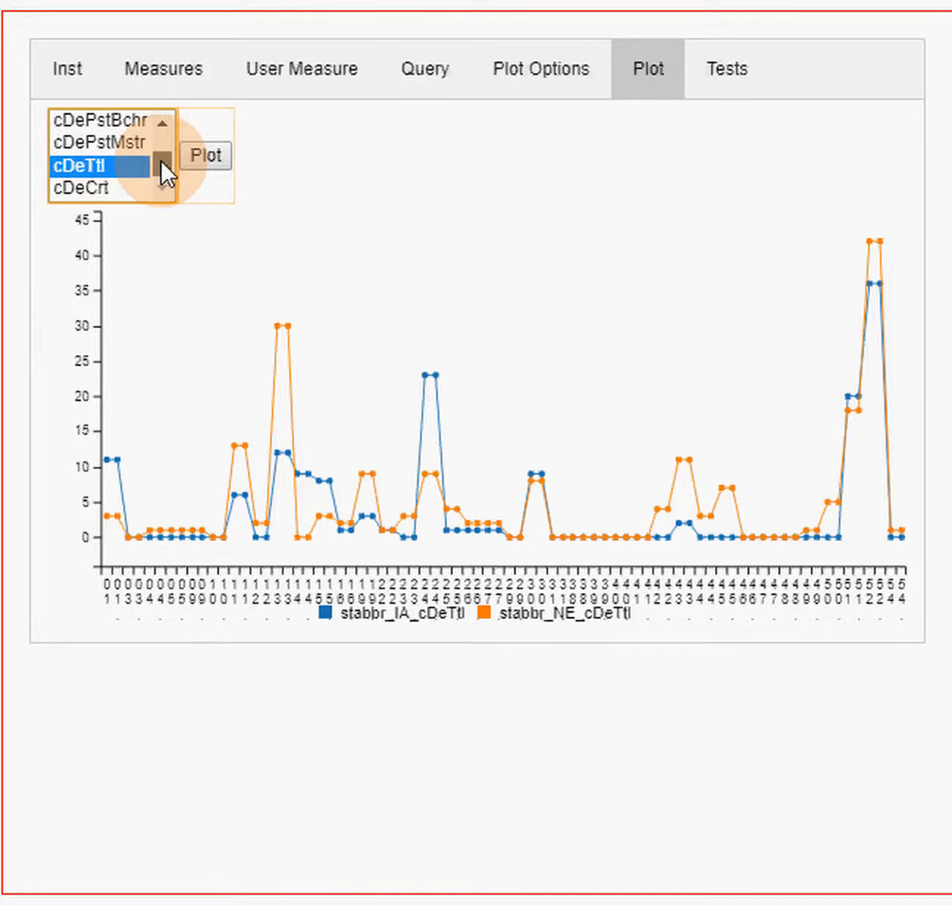
{"action": "left_click_drag", "start_coordinate": [160, 159], "coordinate": [156, 127]}
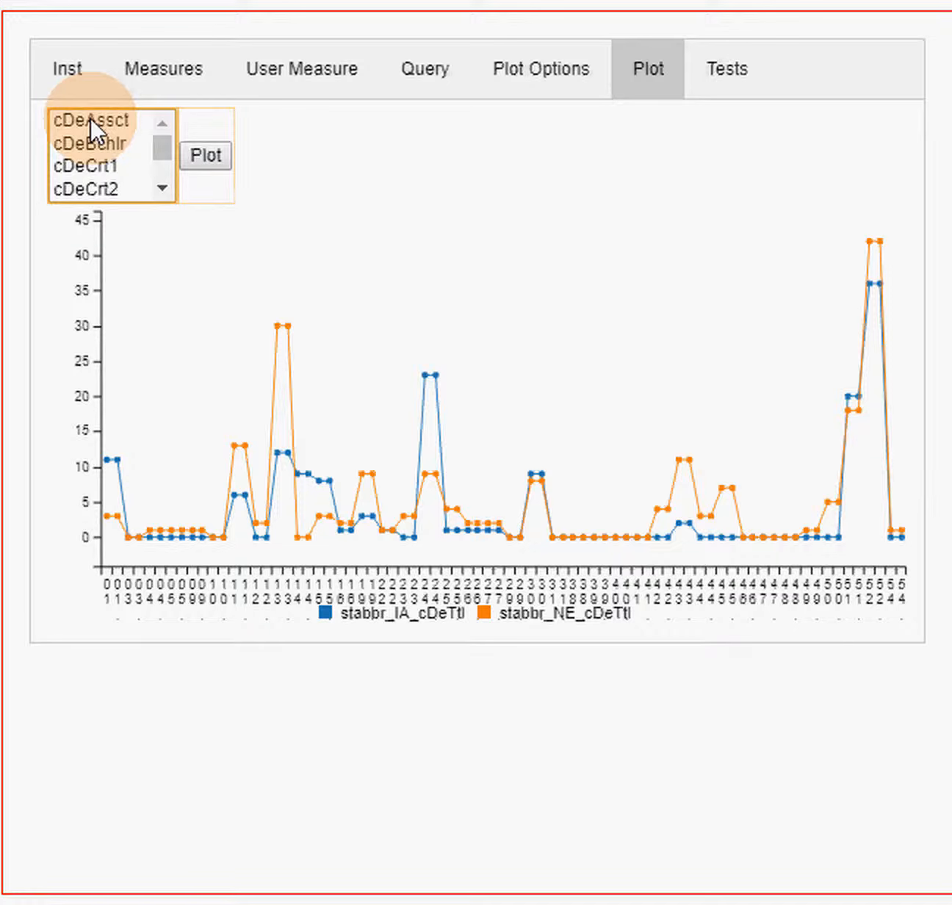
- Select sector value 1 in the plot options and calculate all points
{"action": "left_click", "coordinate": [534, 72]}
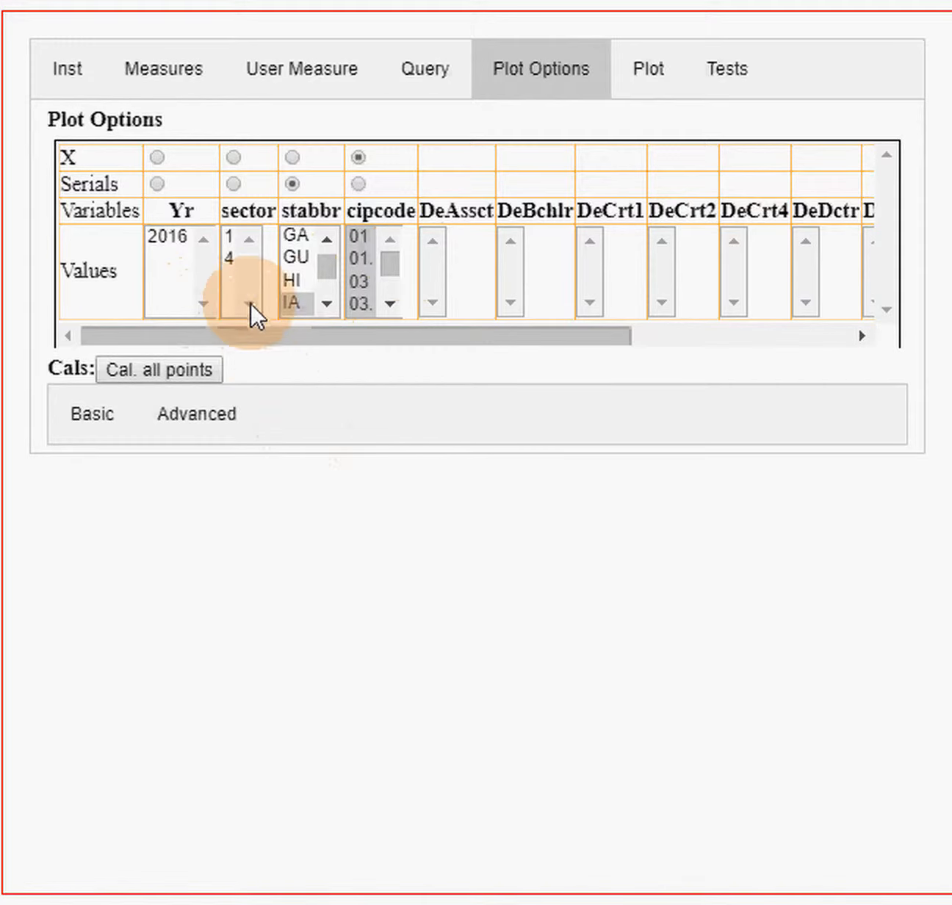
{"action": "left_click", "coordinate": [230, 236]}
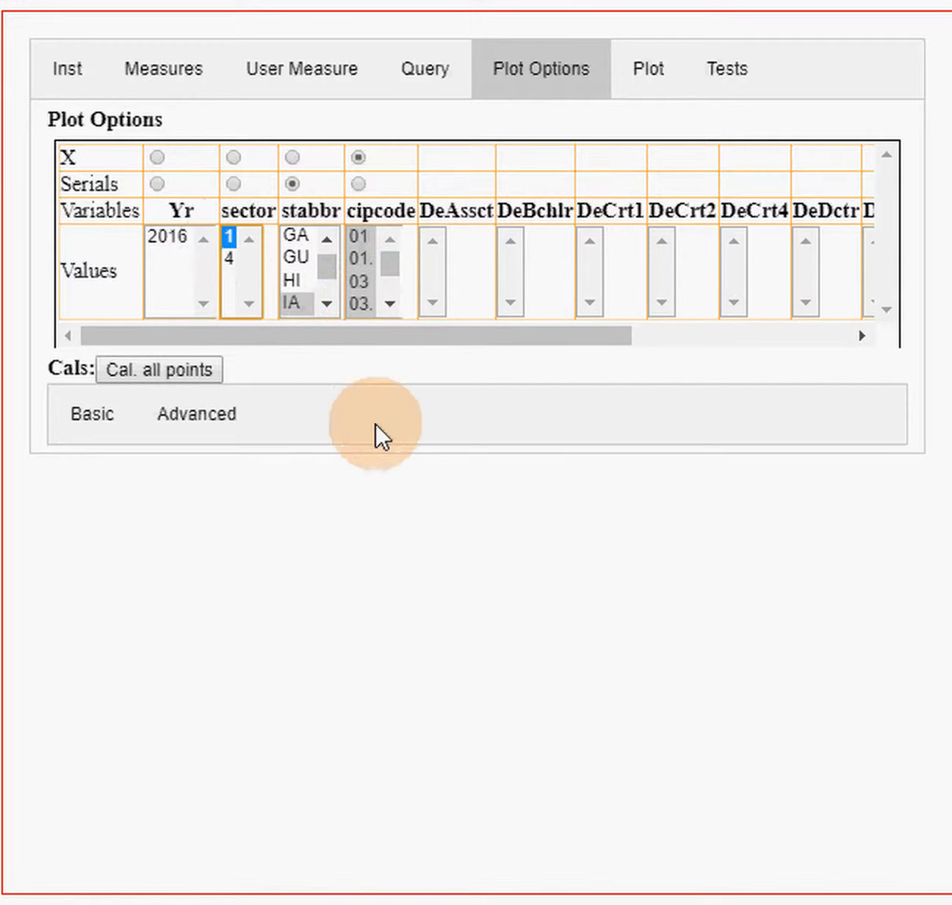
{"action": "left_click", "coordinate": [173, 369]}
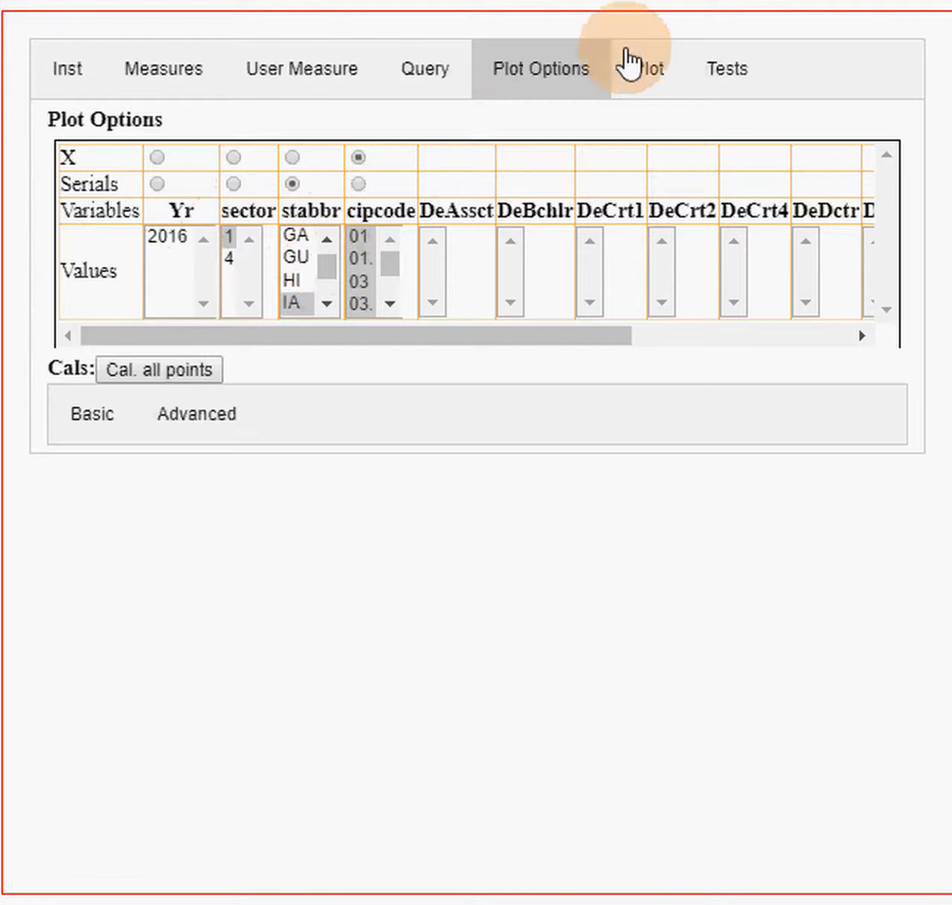
{"action": "left_click", "coordinate": [146, 366]}
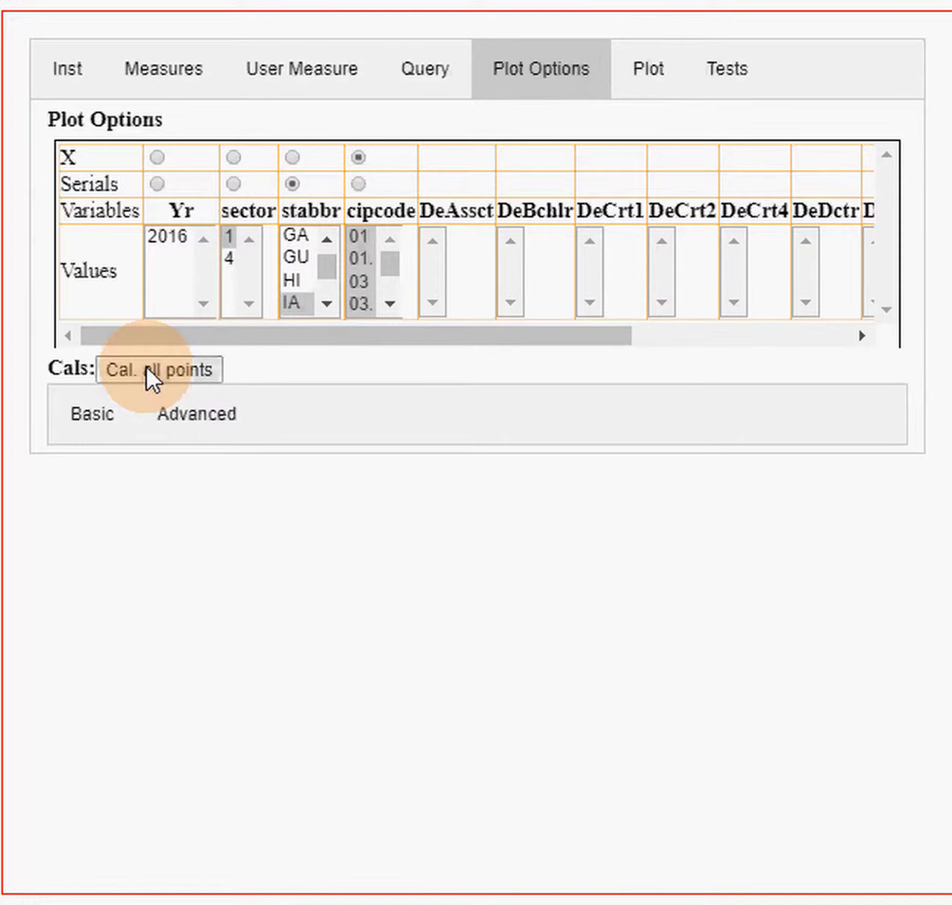
- Plot the cDeTtl calculation by CIP code for IA and NE, restricted to sector 1
{"action": "left_click", "coordinate": [633, 74]}
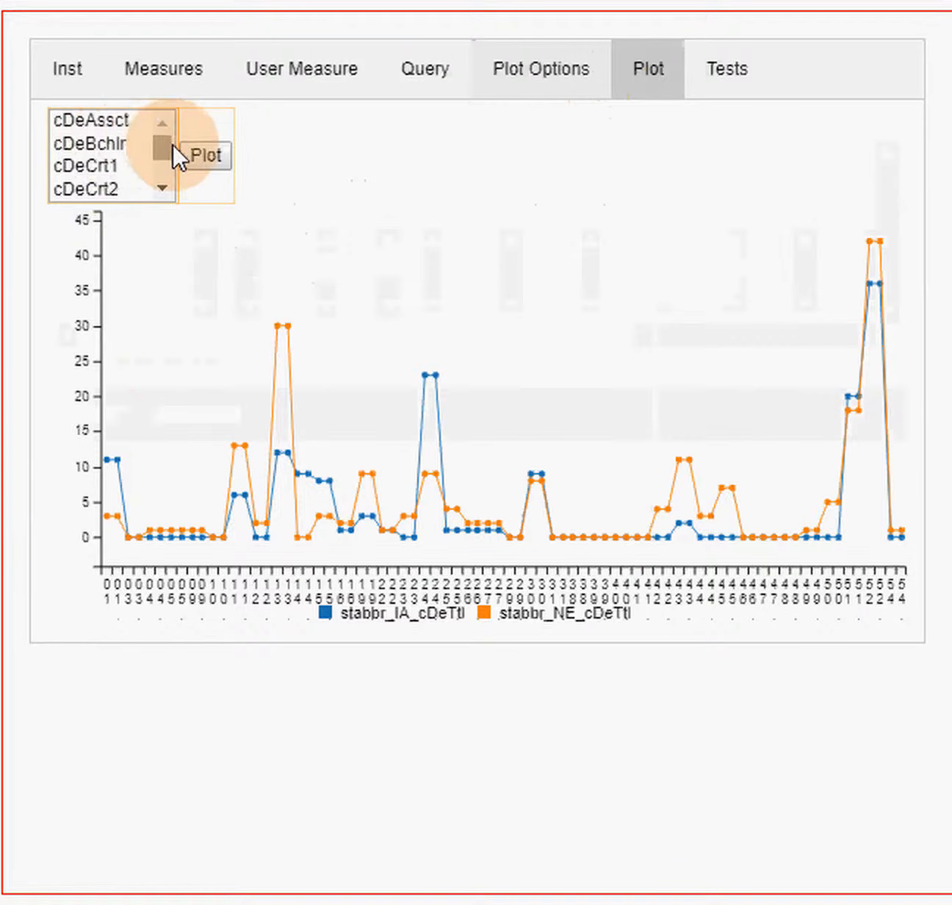
{"action": "left_click_drag", "start_coordinate": [166, 144], "coordinate": [168, 181]}
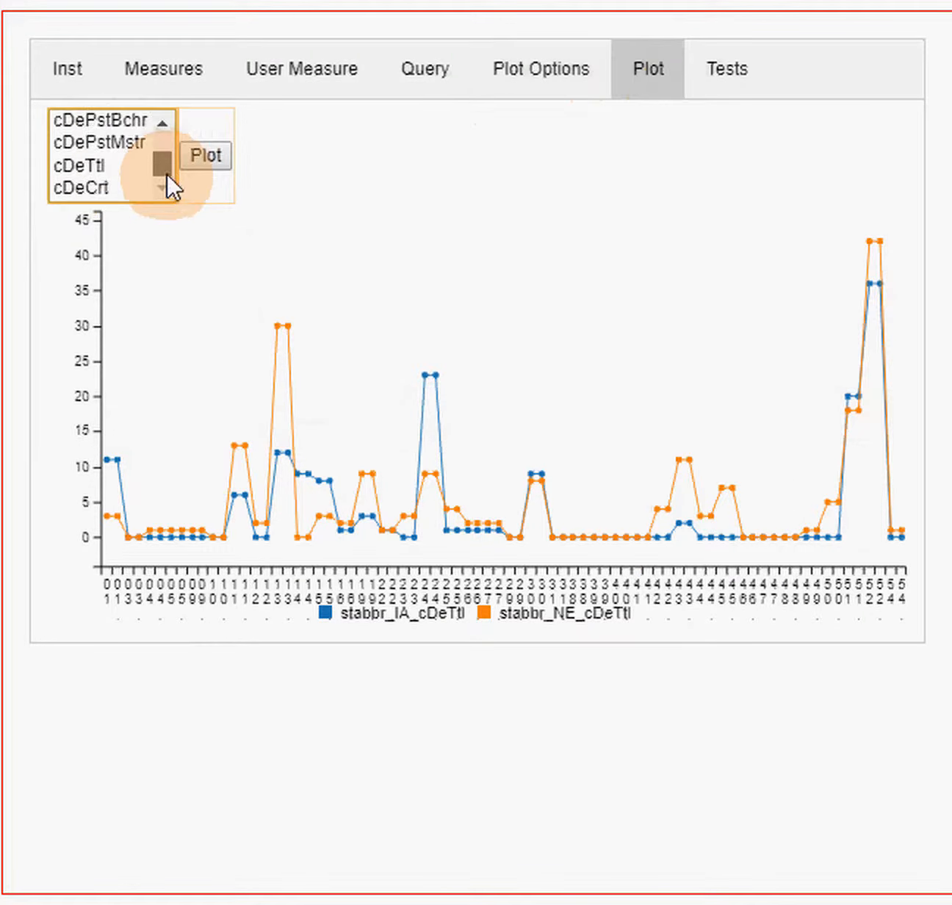
{"action": "left_click", "coordinate": [99, 162]}
{"action": "left_click", "coordinate": [209, 156]}
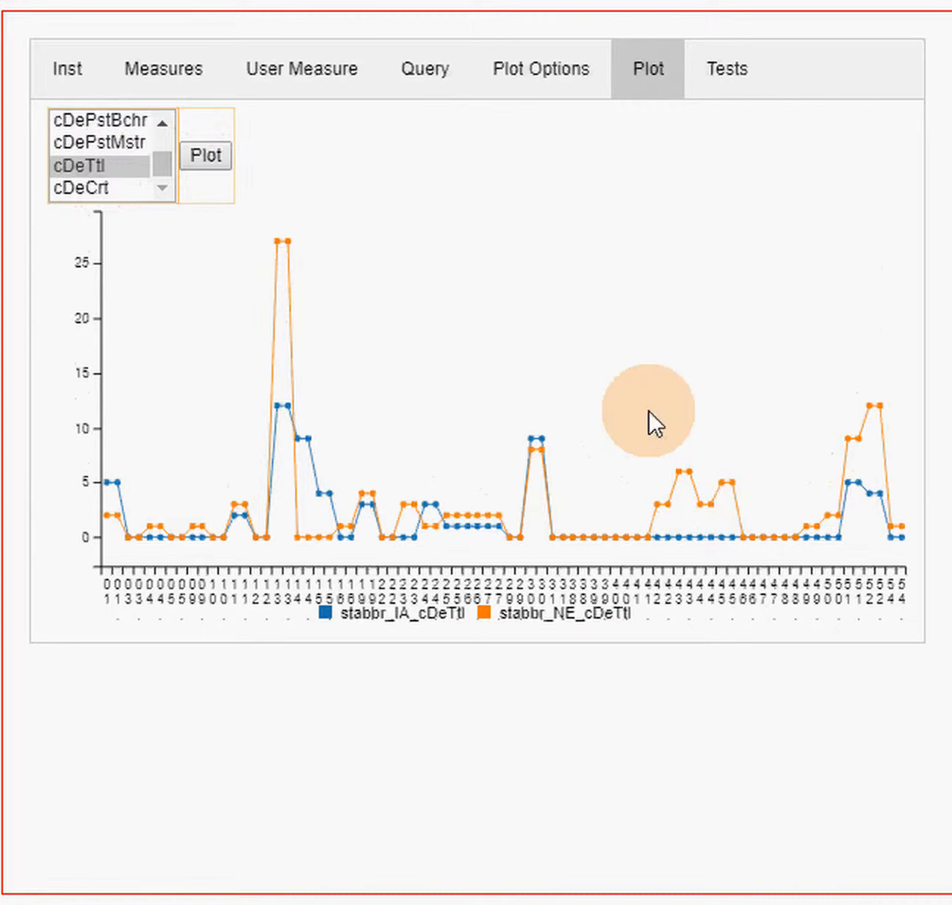
{"action": "mouse_move", "coordinate": [287, 426]}
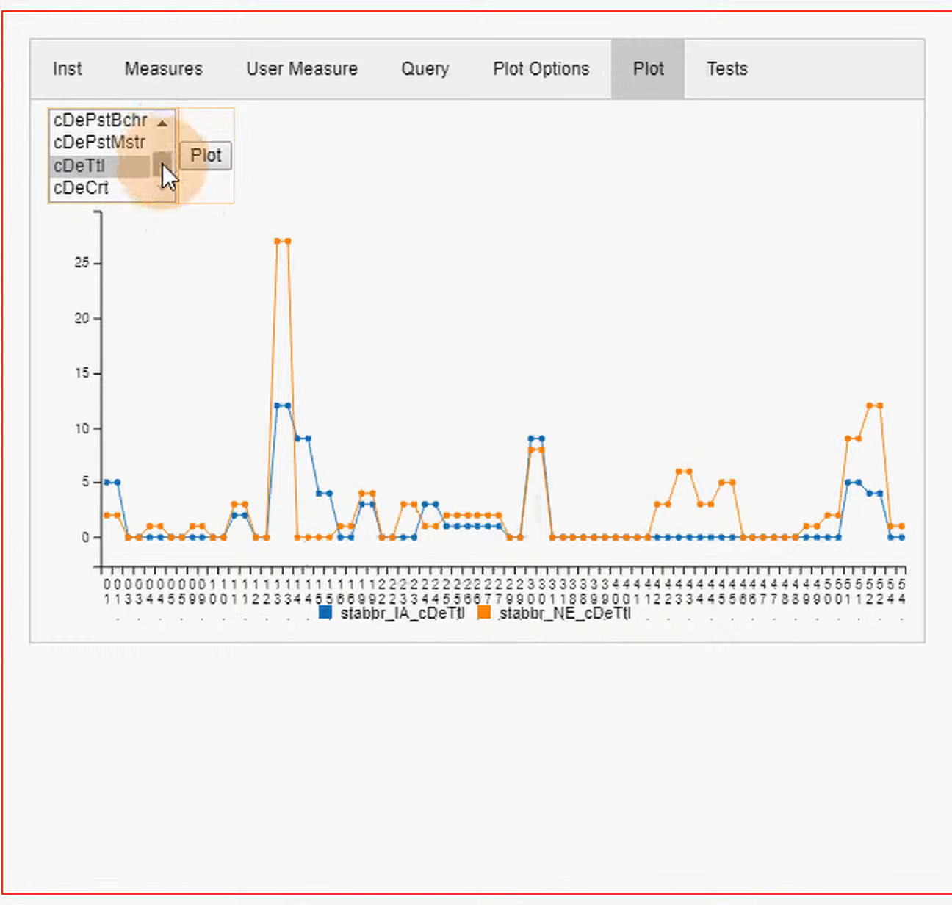
- Plot the cDeAssct calculation for IA and NE in sector 1 and check the values at individual CIP codes
{"action": "left_click_drag", "start_coordinate": [161, 163], "coordinate": [162, 146]}
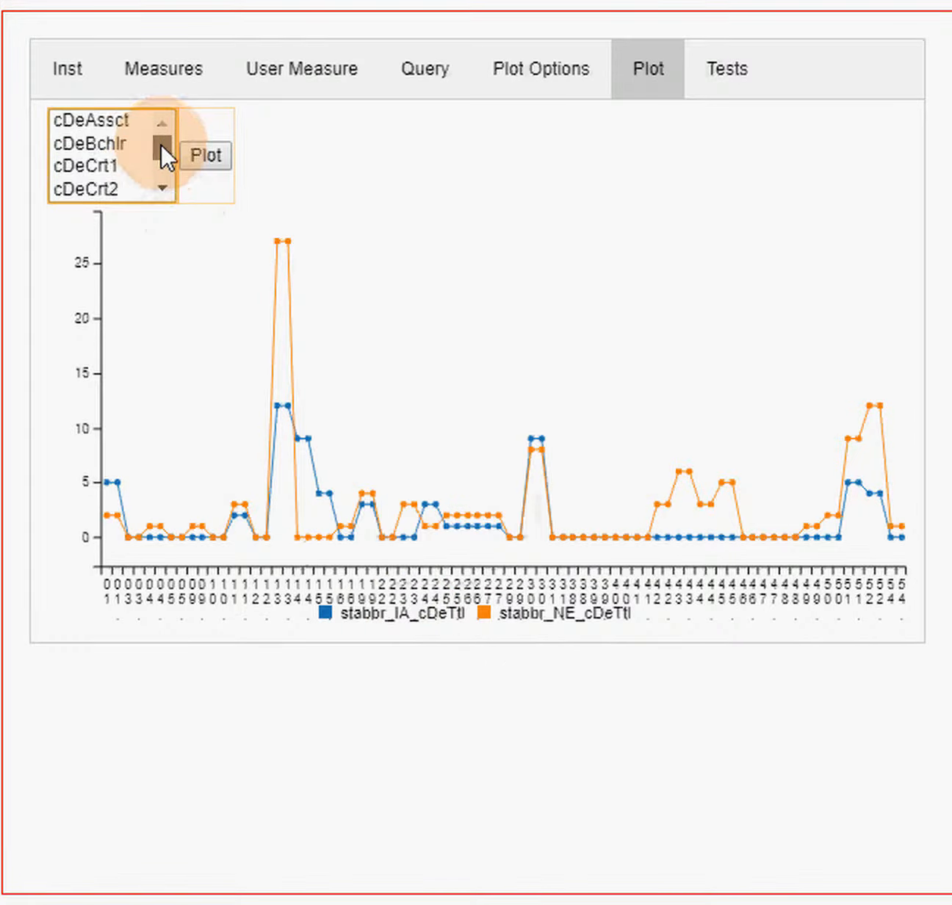
{"action": "left_click", "coordinate": [113, 120]}
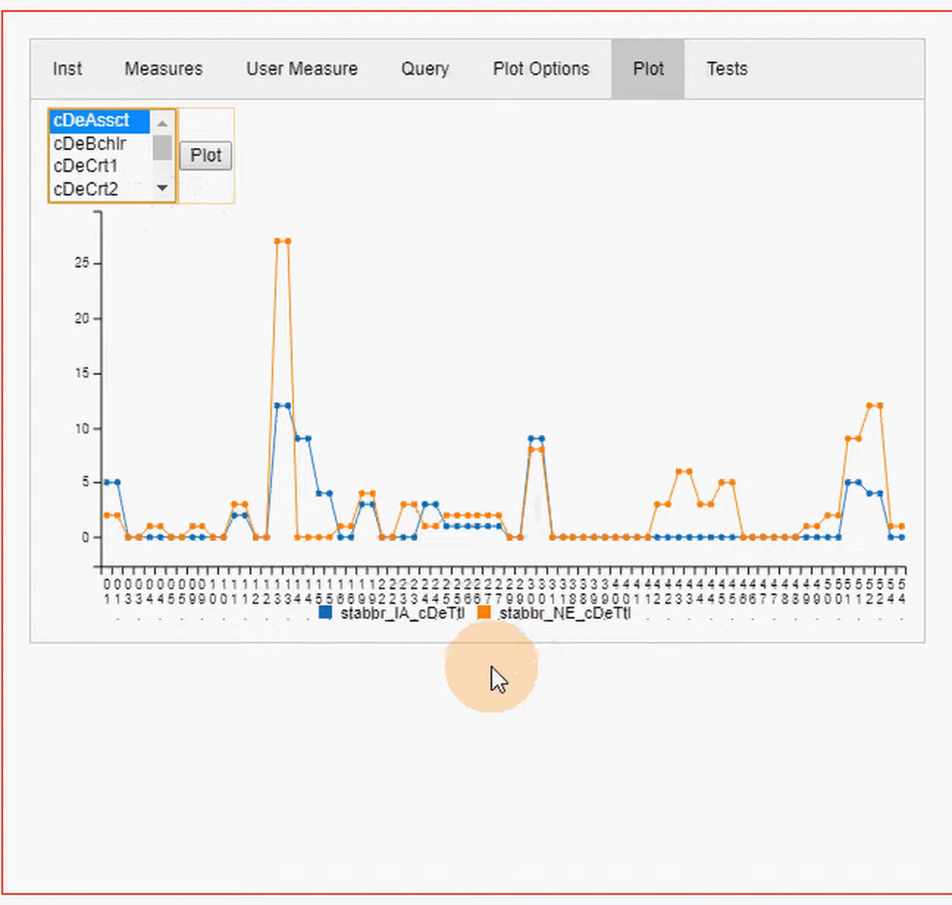
{"action": "left_click", "coordinate": [209, 154]}
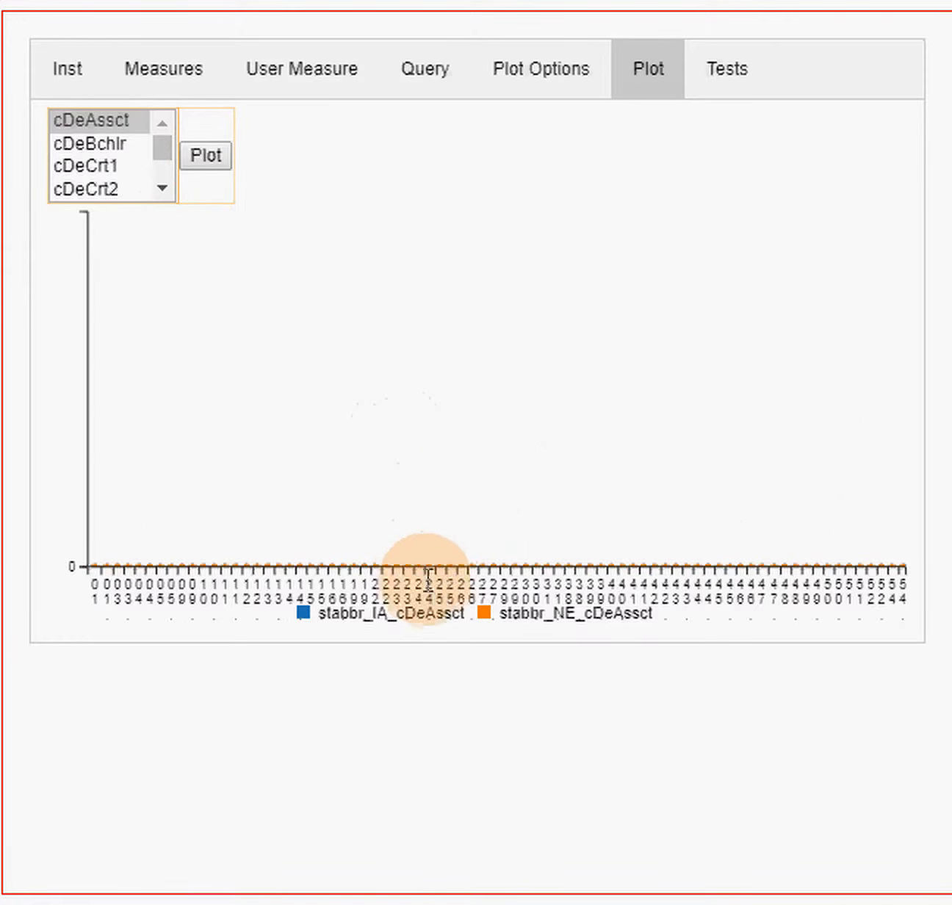
{"action": "mouse_move", "coordinate": [417, 566]}
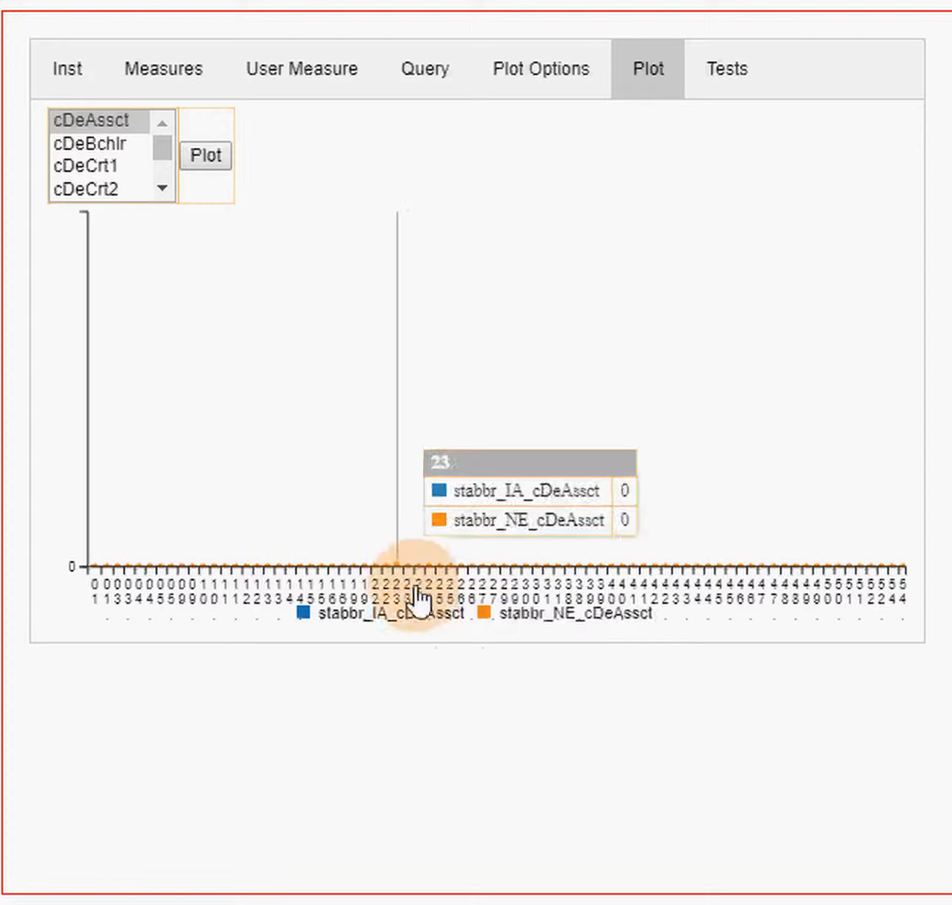
{"action": "left_click", "coordinate": [590, 612]}
{"action": "left_click", "coordinate": [590, 617]}
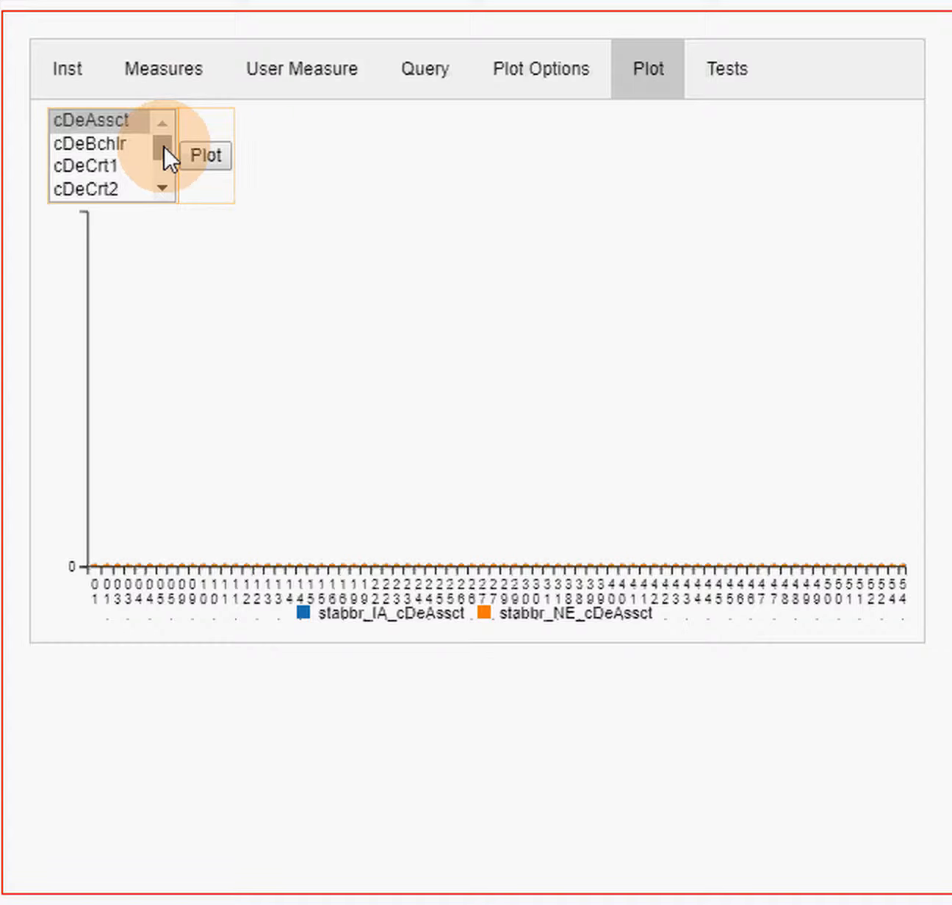
- Make stabbr the X variable in the plot options
{"action": "left_click_drag", "start_coordinate": [163, 145], "coordinate": [171, 196]}
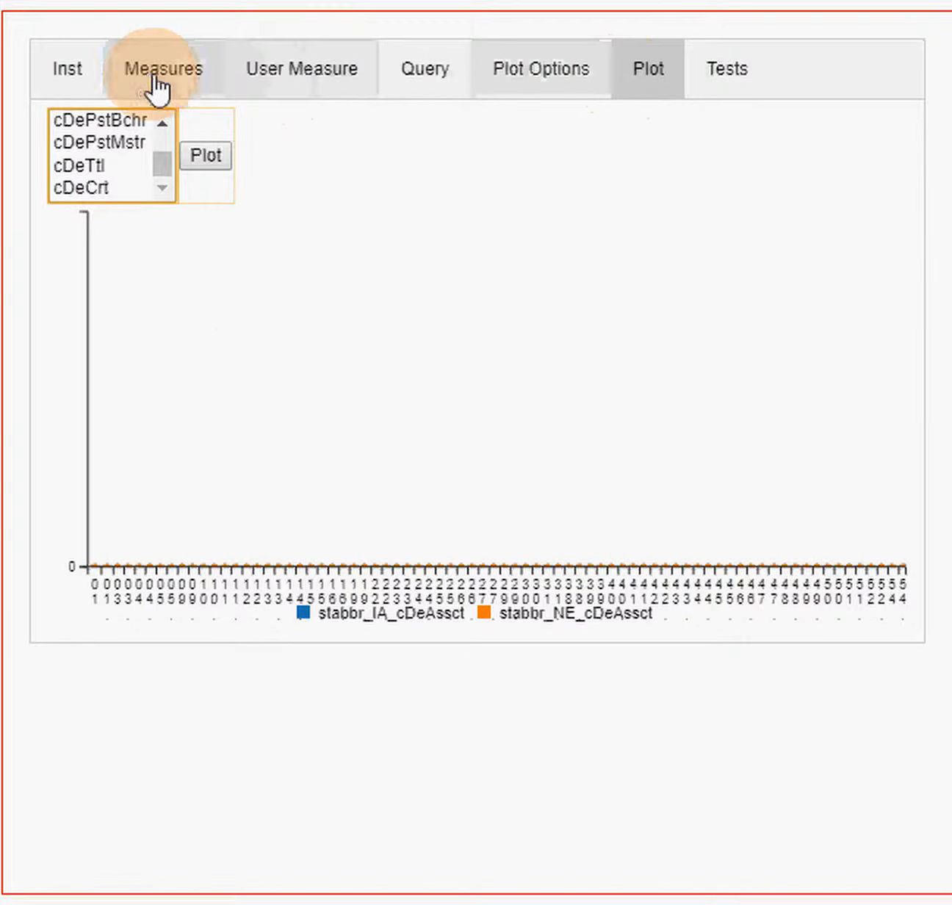
{"action": "left_click", "coordinate": [527, 80]}
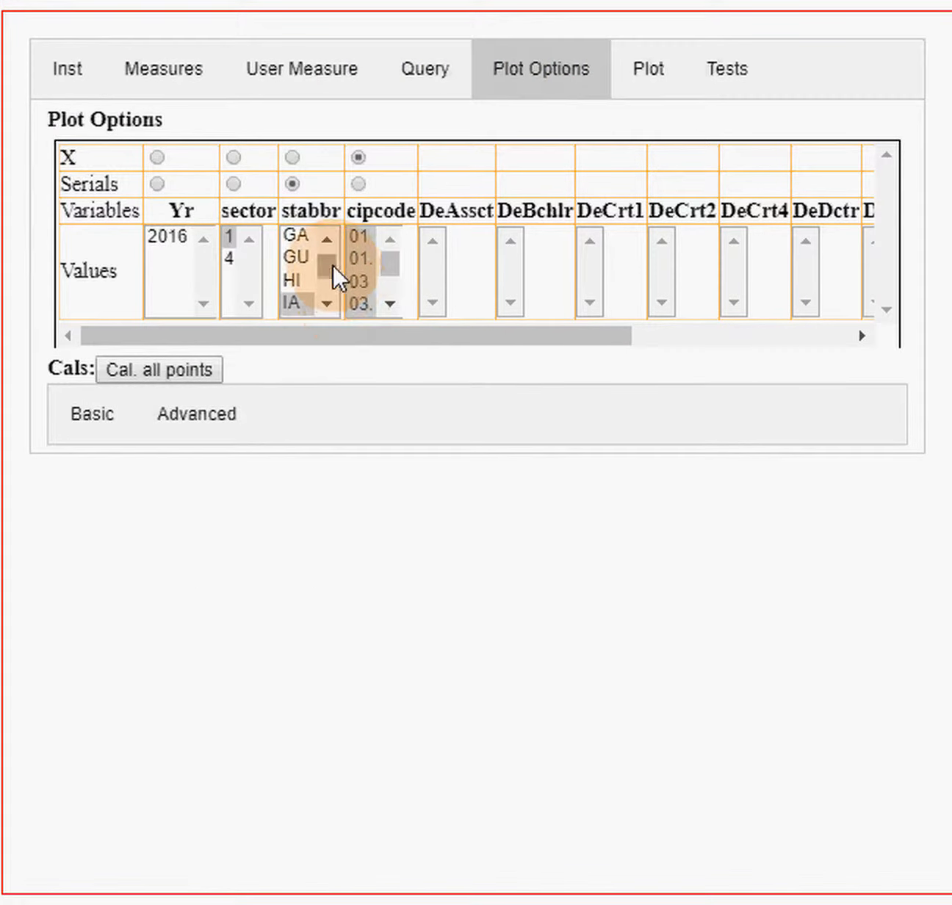
{"action": "left_click", "coordinate": [291, 157]}
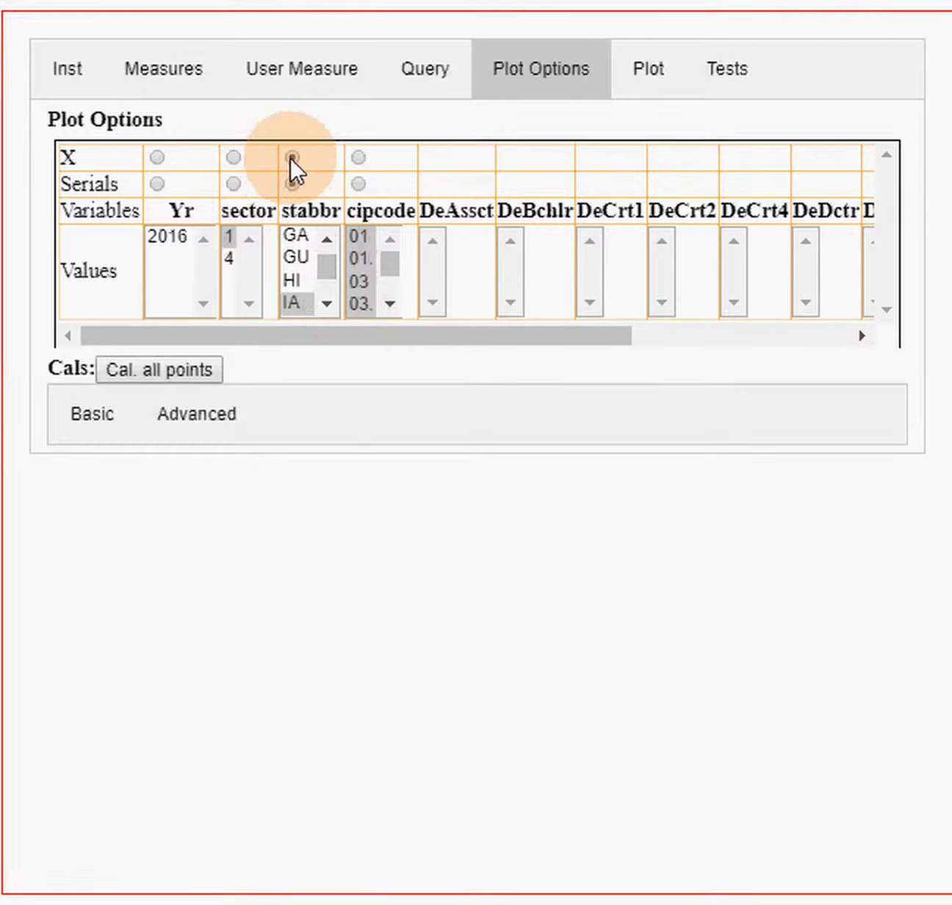
- Select all the stabbr state values through WY and make cipcode the Serials variable
{"action": "left_click_drag", "start_coordinate": [326, 257], "coordinate": [330, 290]}
{"action": "left_click", "coordinate": [298, 230]}
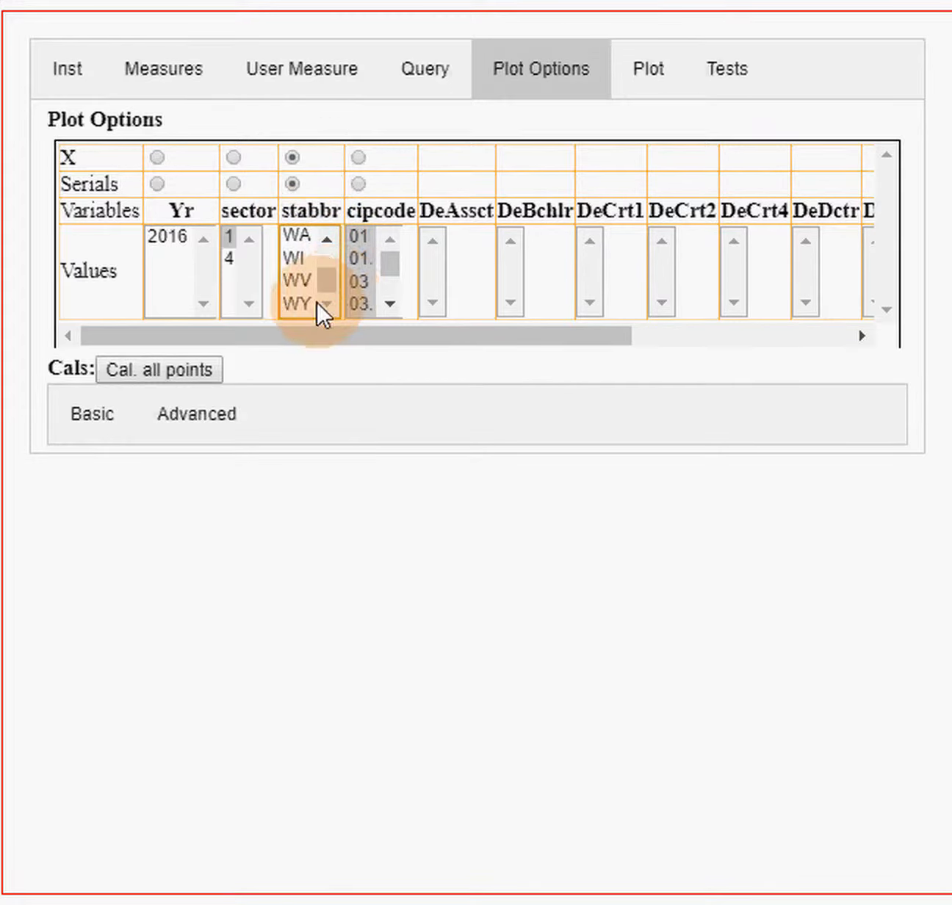
{"action": "left_click", "coordinate": [297, 304], "text": "shift"}
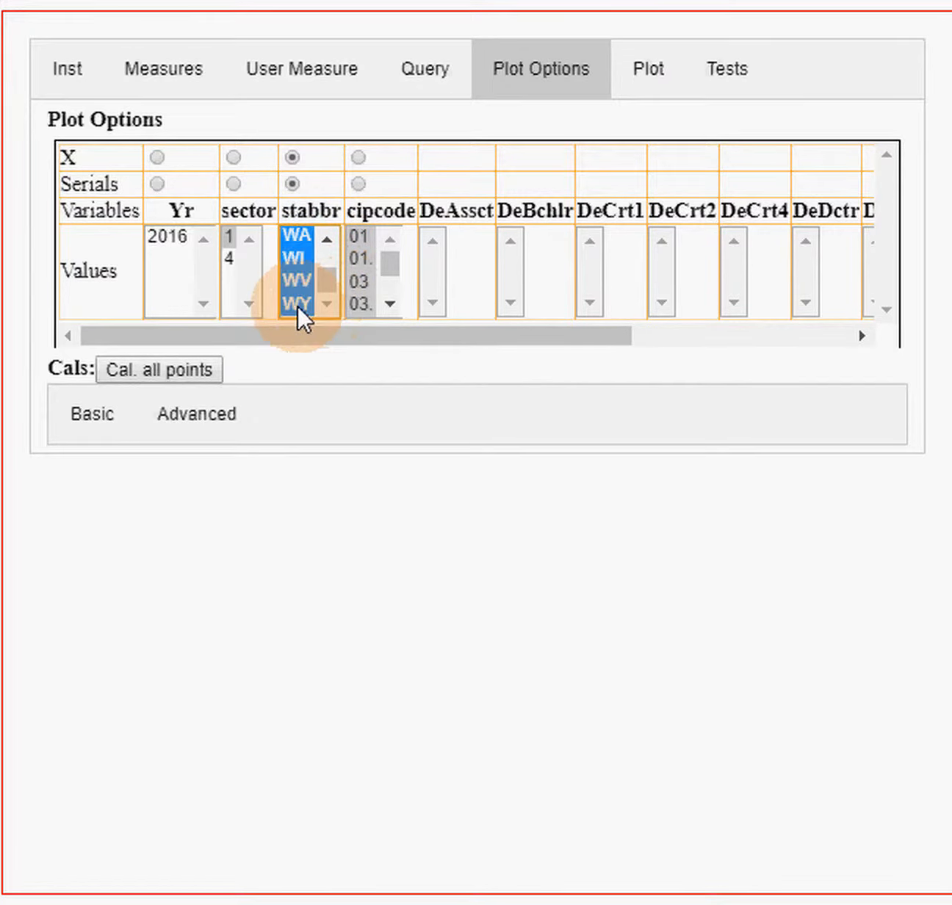
{"action": "left_click", "coordinate": [291, 183]}
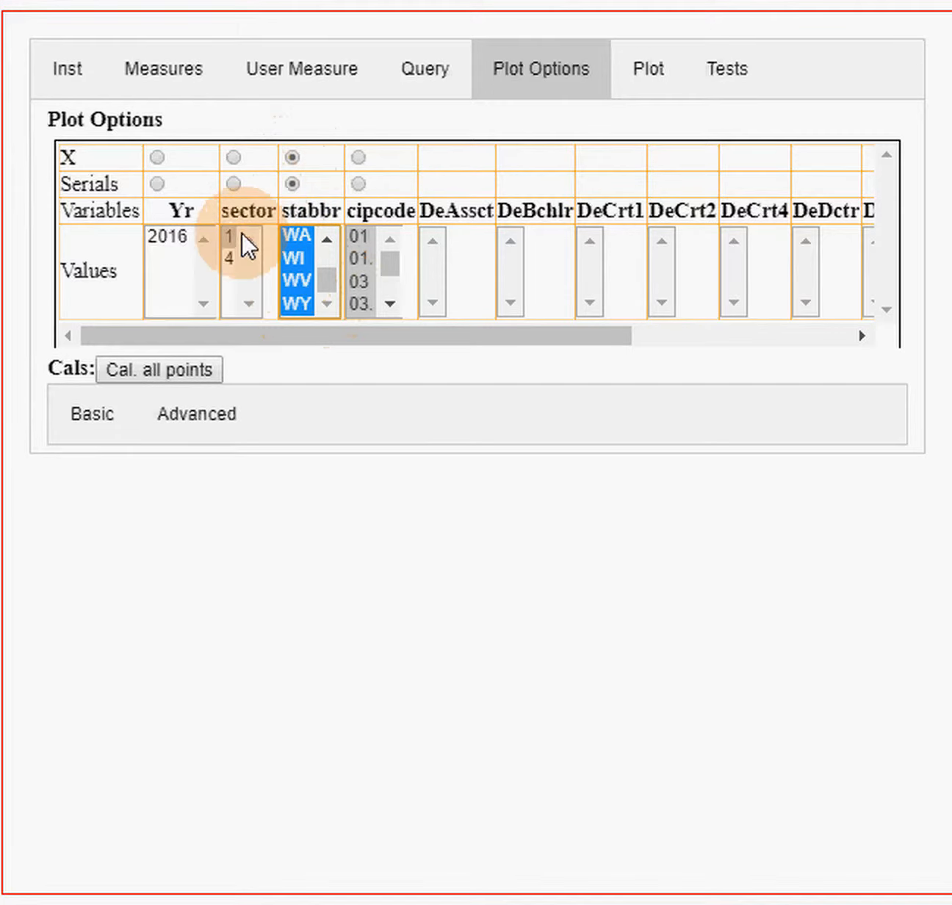
{"action": "left_click", "coordinate": [358, 182]}
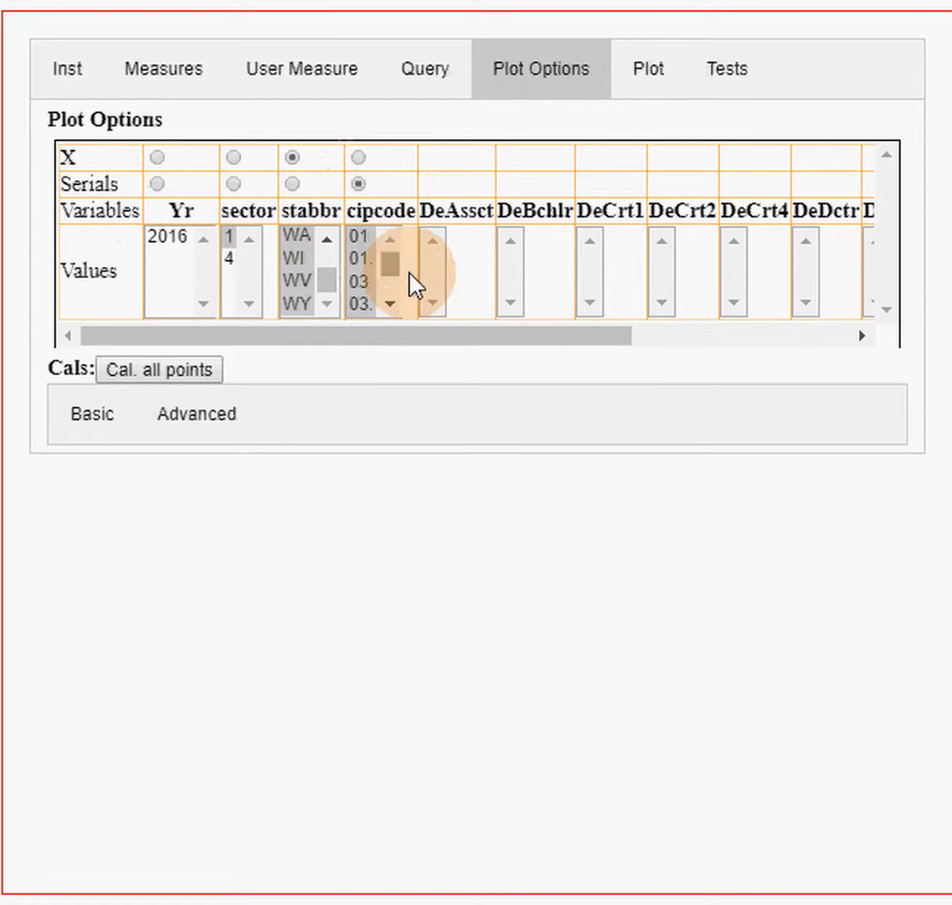
- Try to limit the cipcode values to 13. and 52
{"action": "left_click_drag", "start_coordinate": [389, 262], "coordinate": [389, 268]}
{"action": "scroll", "coordinate": [351, 279], "scroll_direction": "up", "scroll_amount": 5}
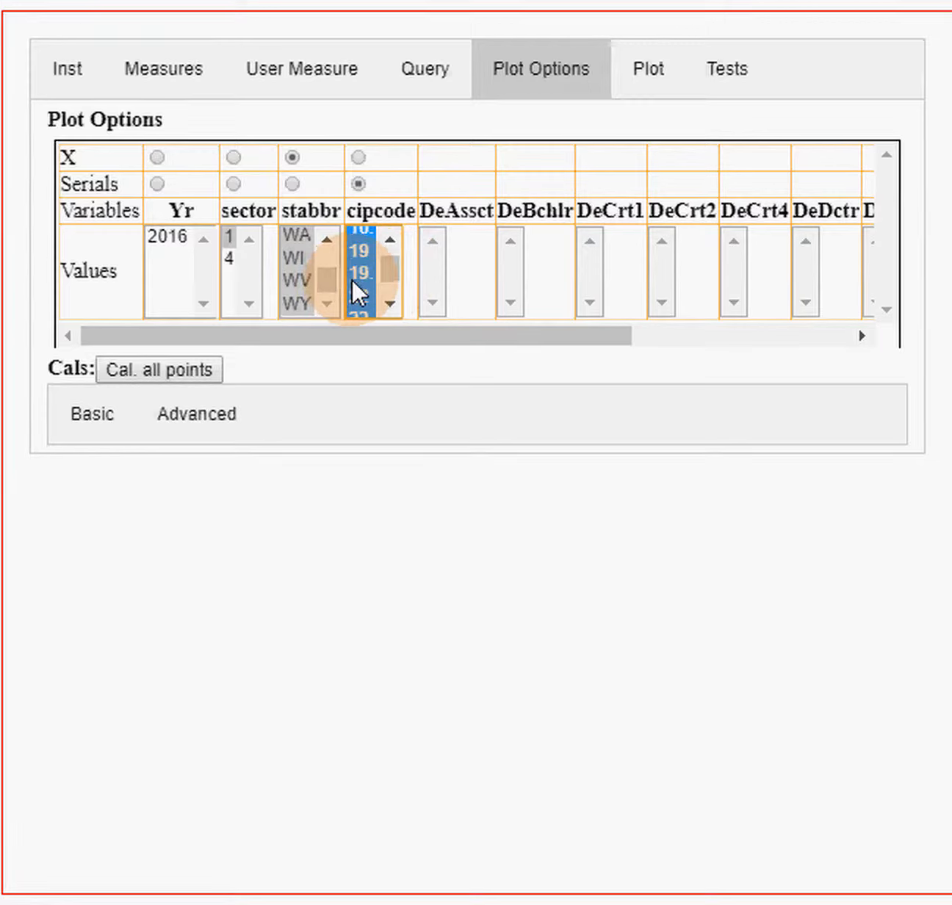
{"action": "left_click", "coordinate": [389, 296]}
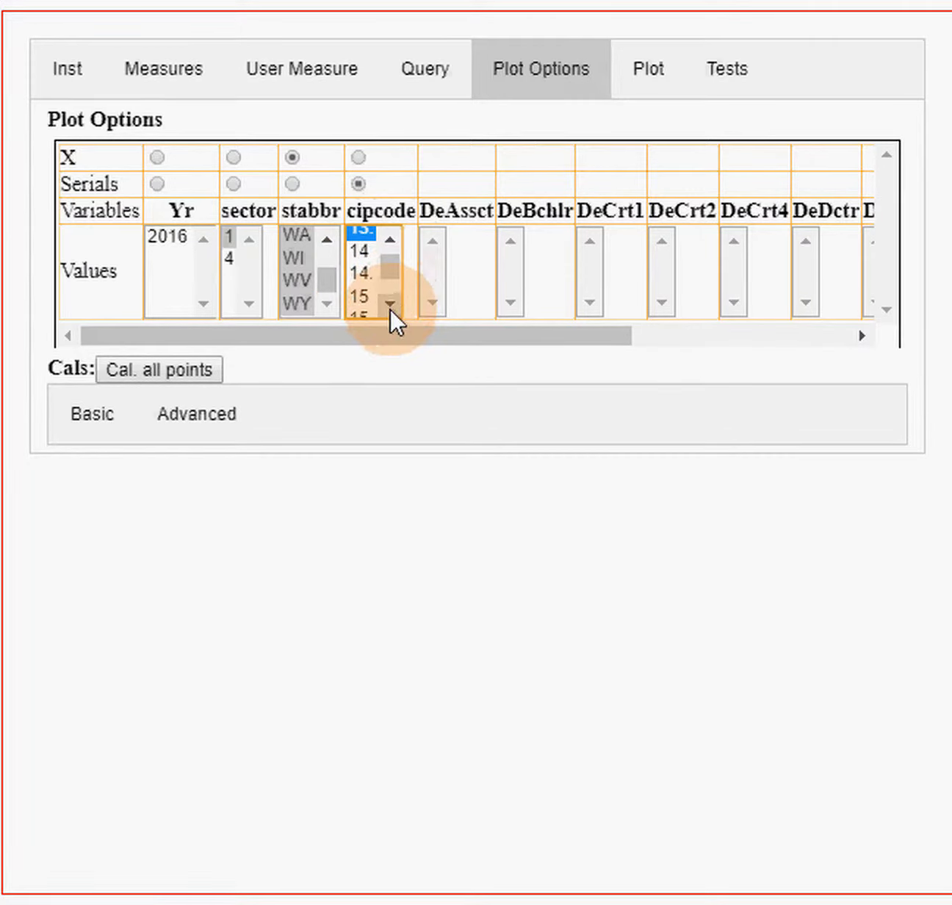
{"action": "left_click", "coordinate": [387, 303]}
{"action": "left_click", "coordinate": [386, 303]}
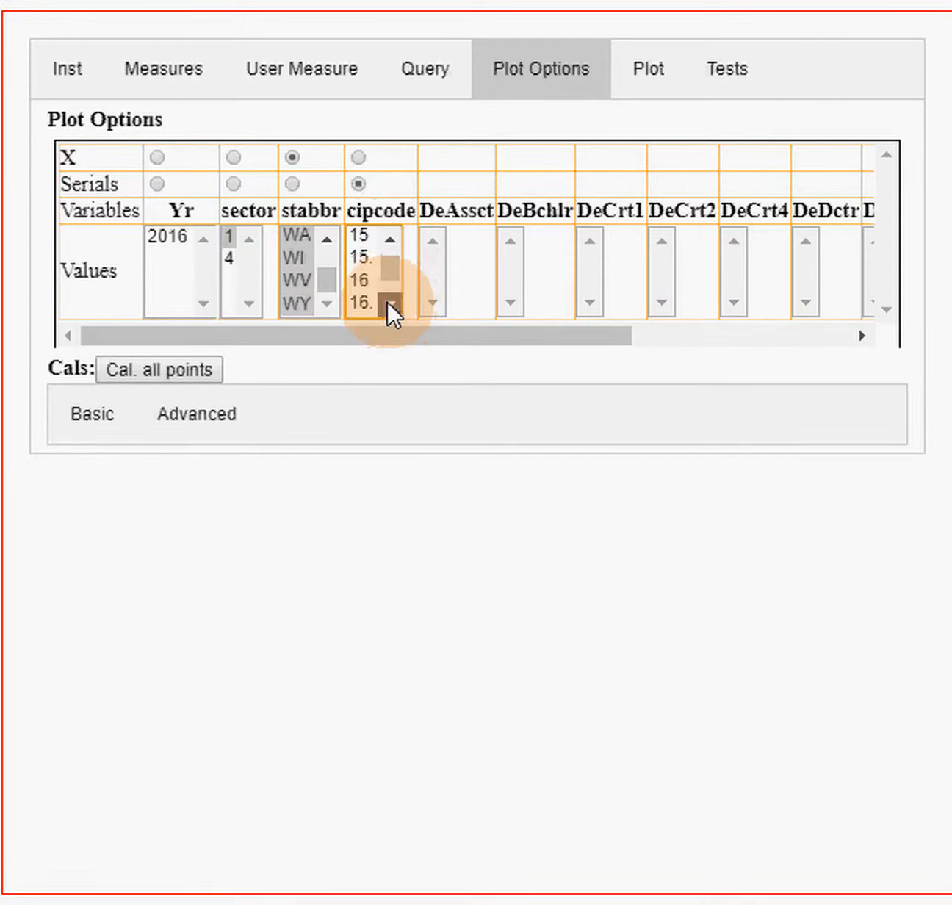
{"action": "left_click", "coordinate": [388, 302]}
{"action": "left_click", "coordinate": [387, 302]}
{"action": "left_click", "coordinate": [388, 302]}
{"action": "left_click", "coordinate": [388, 303]}
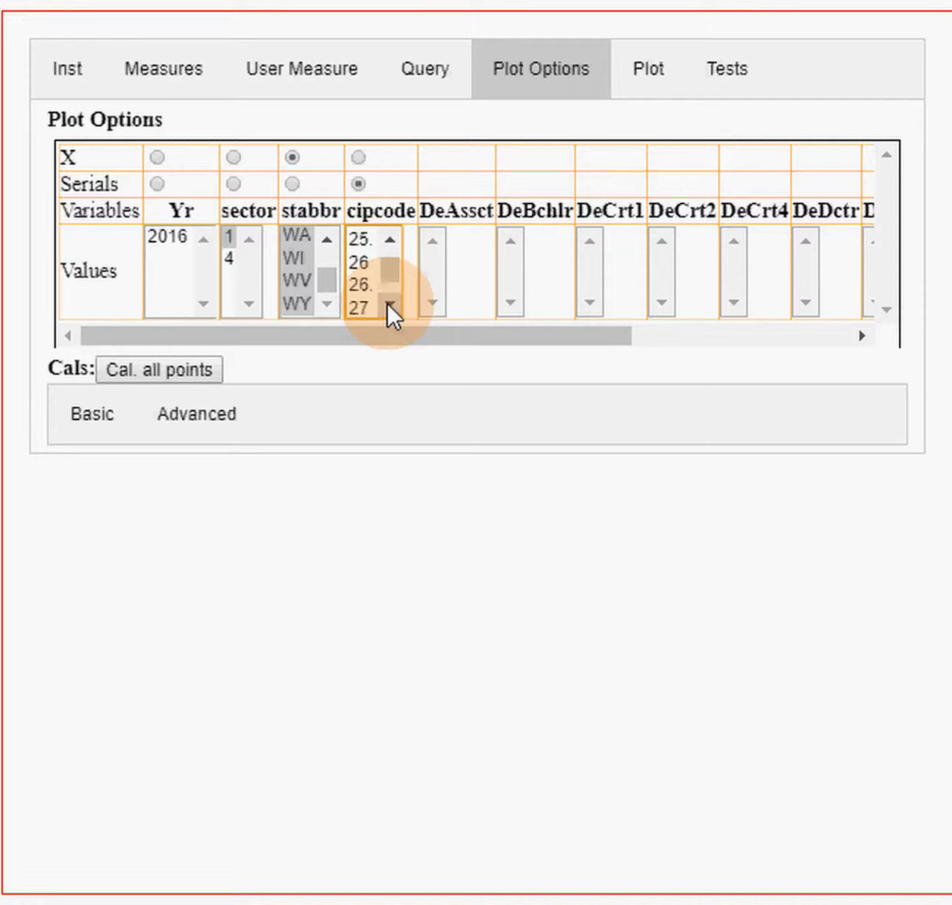
{"action": "left_click", "coordinate": [388, 303]}
{"action": "left_click", "coordinate": [388, 303]}
{"action": "left_click", "coordinate": [388, 302]}
{"action": "left_click", "coordinate": [387, 303]}
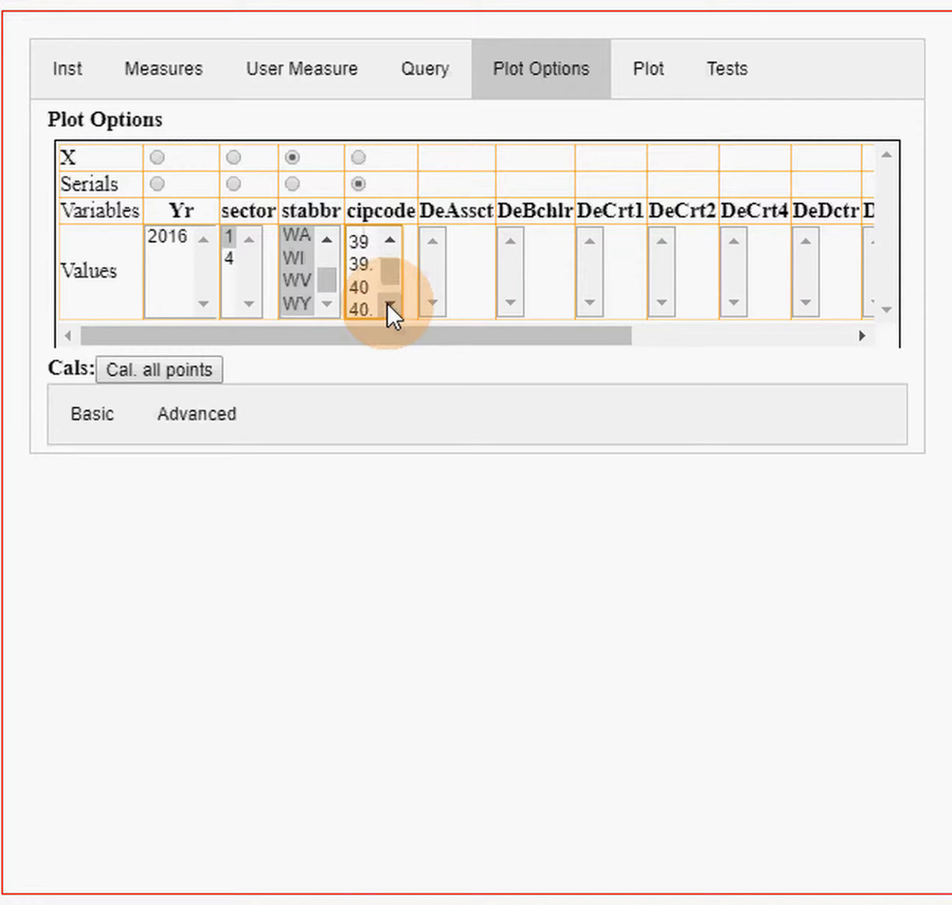
{"action": "left_click", "coordinate": [388, 302]}
{"action": "left_click", "coordinate": [387, 302]}
{"action": "left_click", "coordinate": [387, 304]}
{"action": "left_click", "coordinate": [387, 304]}
{"action": "left_click", "coordinate": [388, 304]}
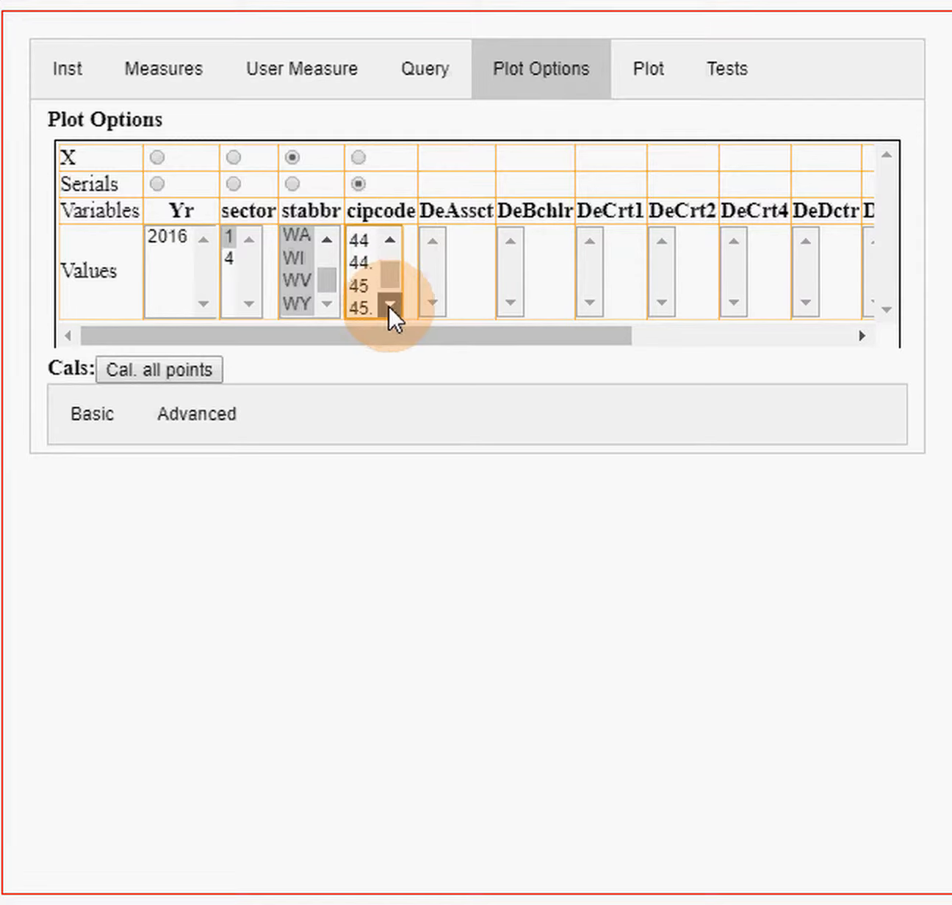
{"action": "left_click", "coordinate": [388, 304]}
{"action": "left_click", "coordinate": [388, 304]}
{"action": "left_click", "coordinate": [389, 305]}
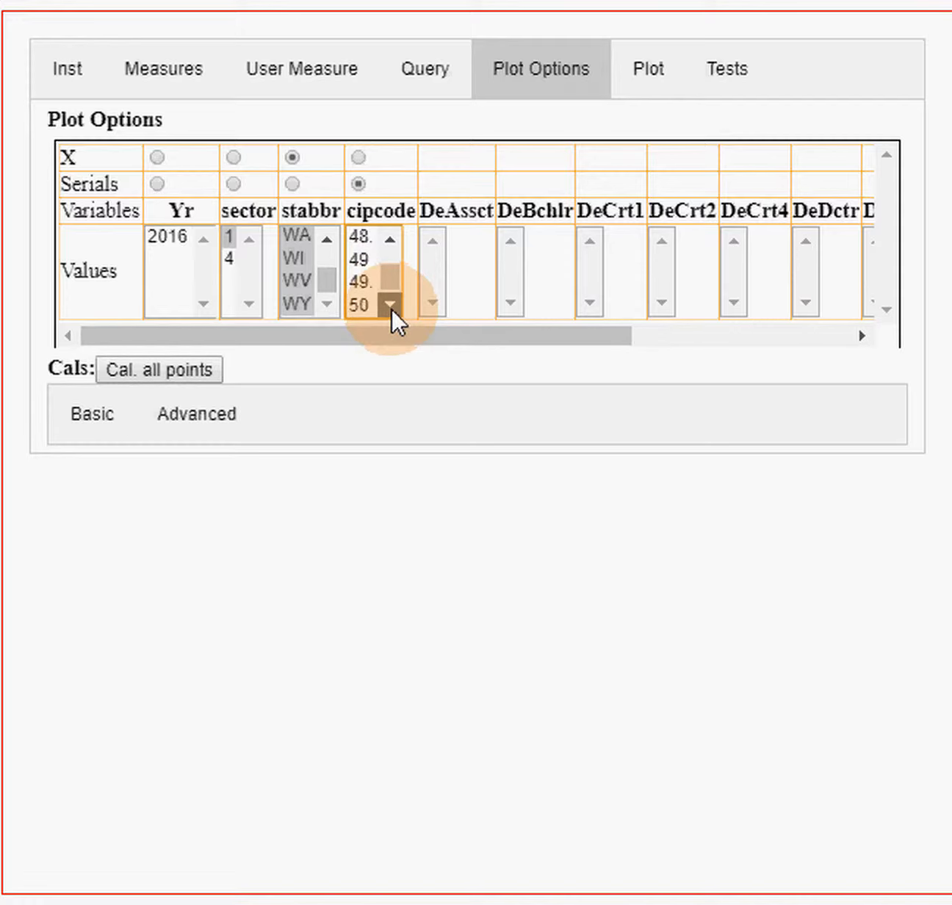
{"action": "left_click", "coordinate": [390, 305]}
{"action": "left_click", "coordinate": [389, 304]}
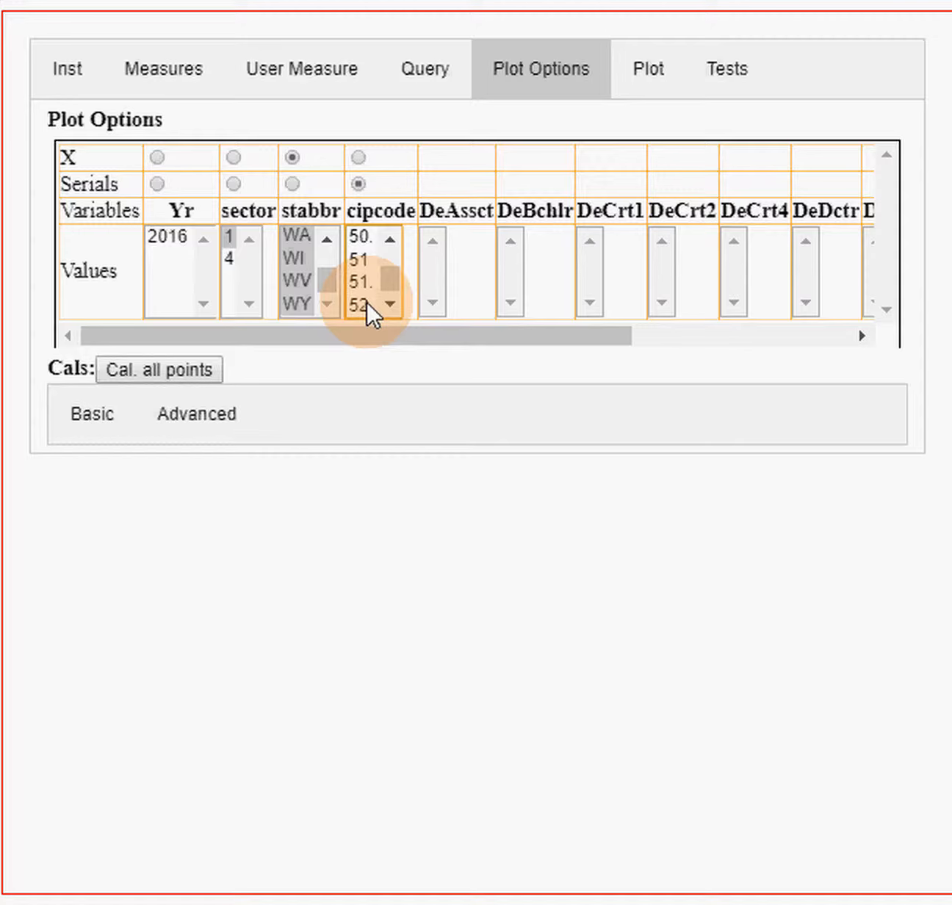
{"action": "left_click_drag", "start_coordinate": [366, 300], "coordinate": [366, 303]}
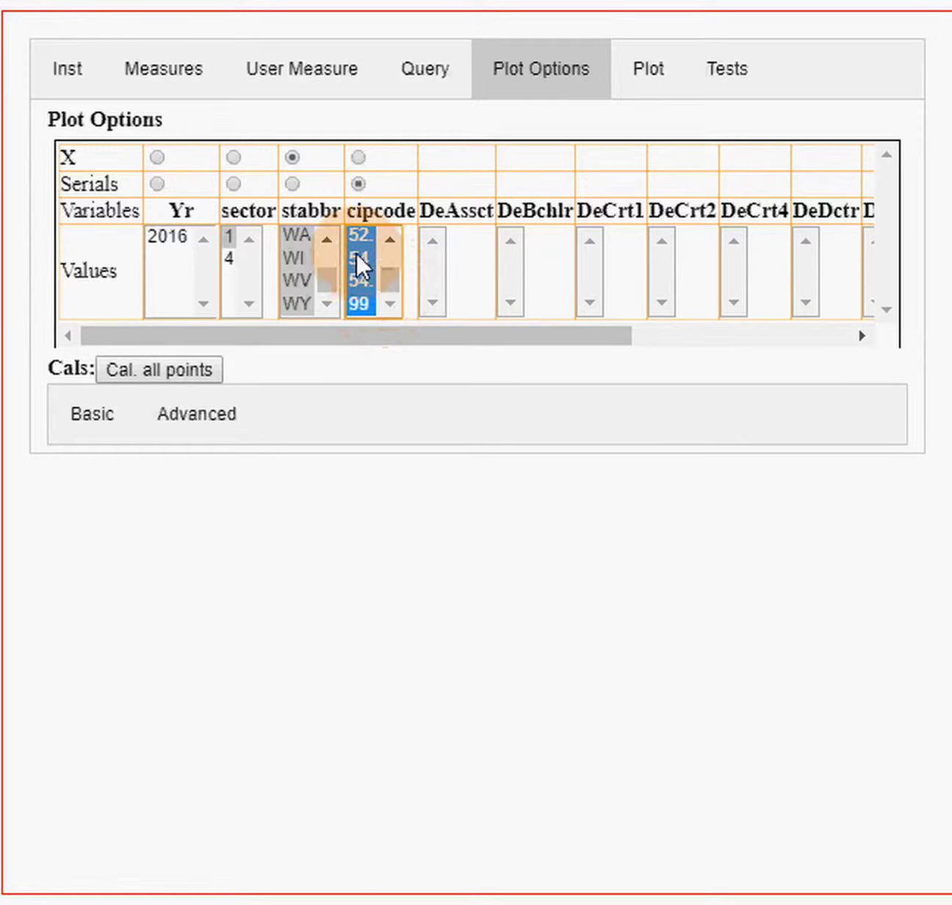
{"action": "scroll", "coordinate": [360, 241], "scroll_direction": "up", "scroll_amount": 1}
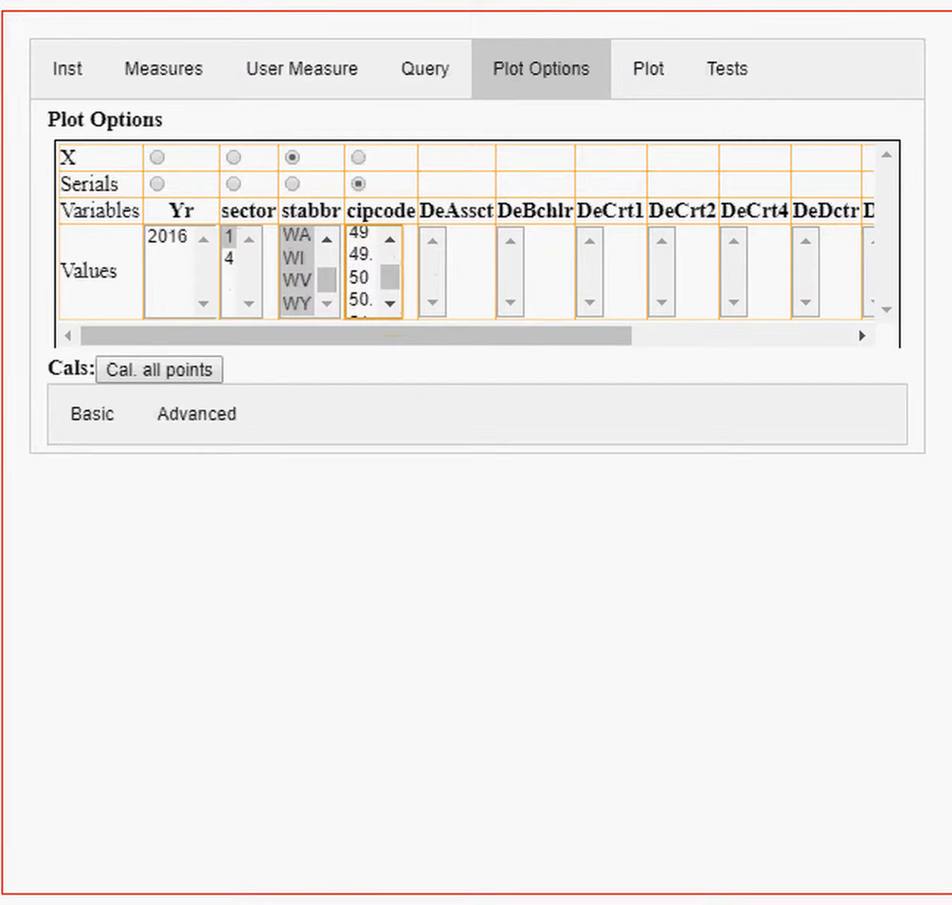
- Select only 52. and 13. as the cipcode values
{"action": "left_click", "coordinate": [390, 299]}
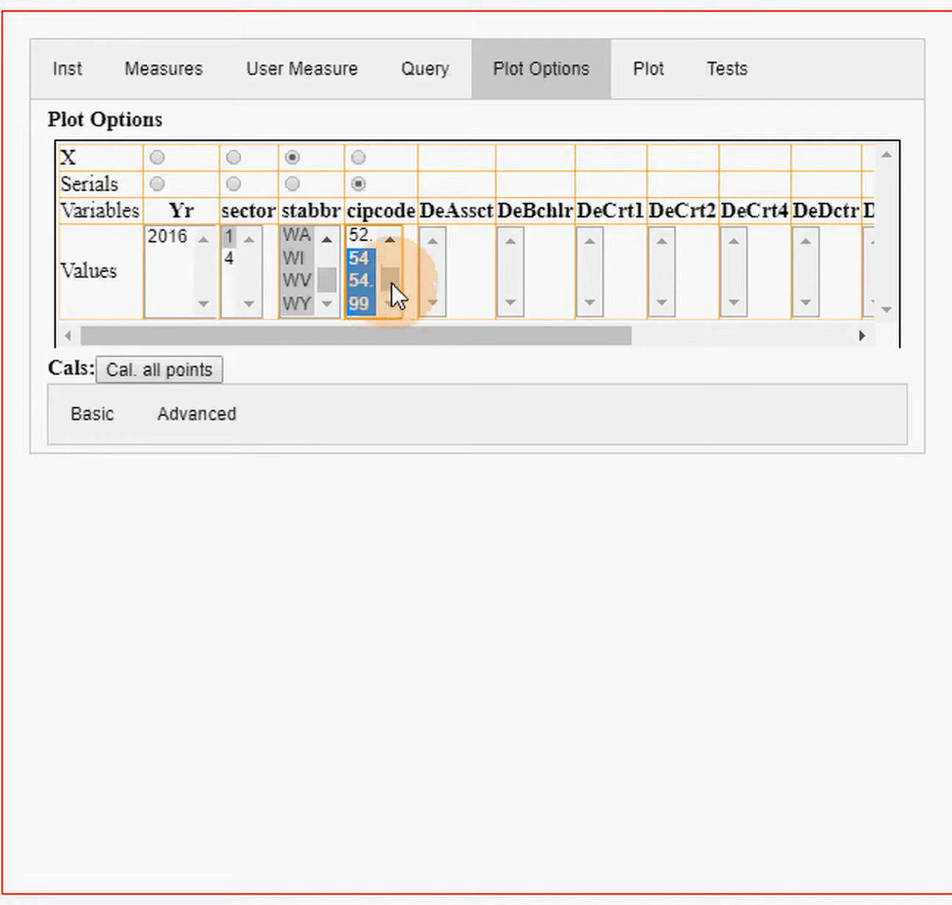
{"action": "left_click", "coordinate": [356, 234]}
{"action": "mouse_move", "coordinate": [390, 268]}
{"action": "left_mouse_down"}
{"action": "mouse_move", "coordinate": [387, 255]}
{"action": "mouse_move", "coordinate": [389, 264]}
{"action": "left_mouse_up"}
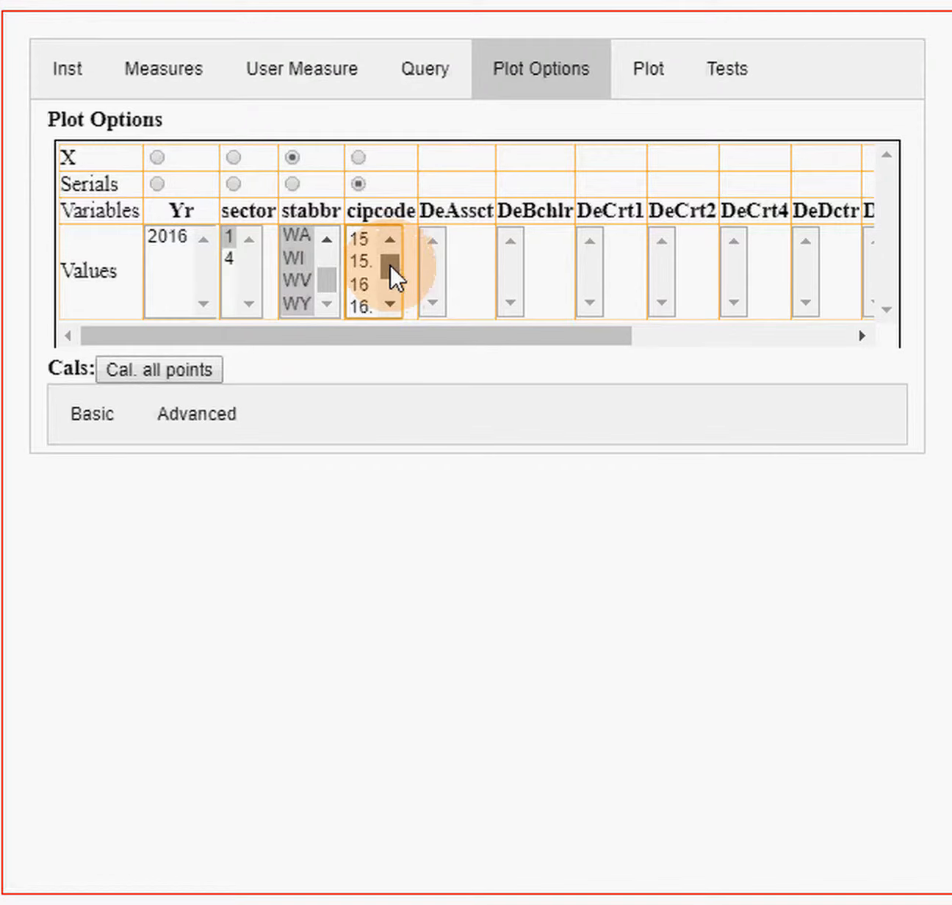
{"action": "left_click", "coordinate": [388, 242]}
{"action": "left_click", "coordinate": [388, 240]}
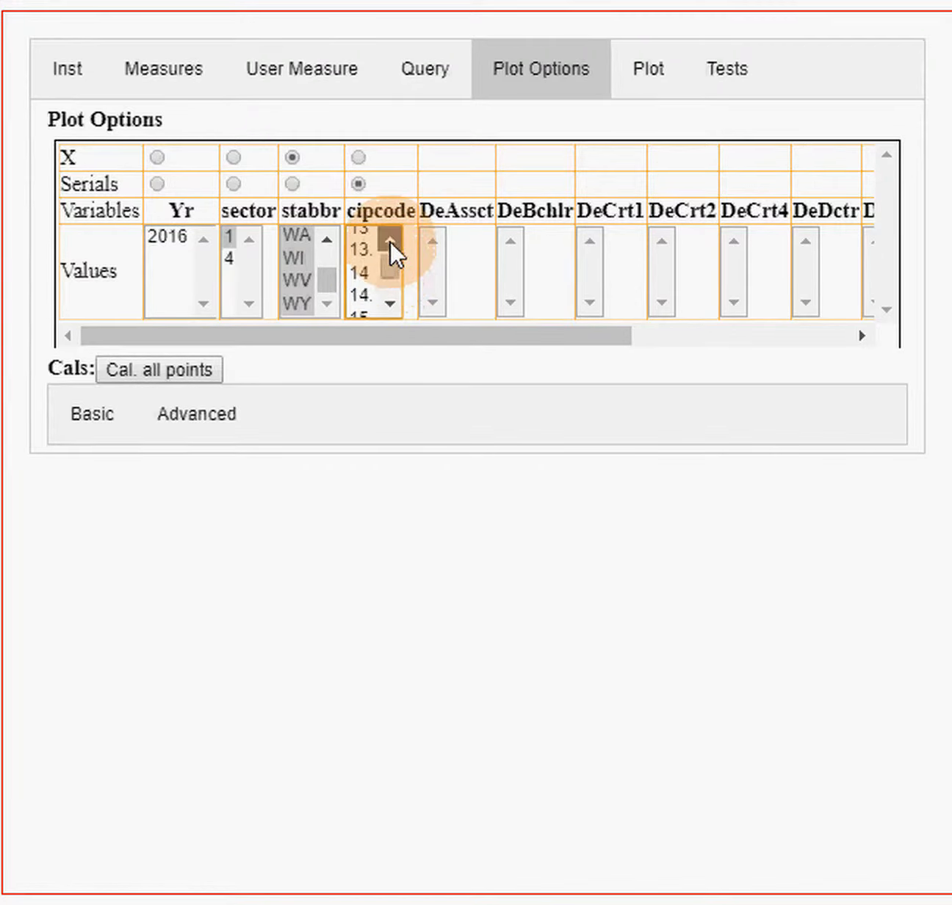
{"action": "left_click", "coordinate": [358, 288]}
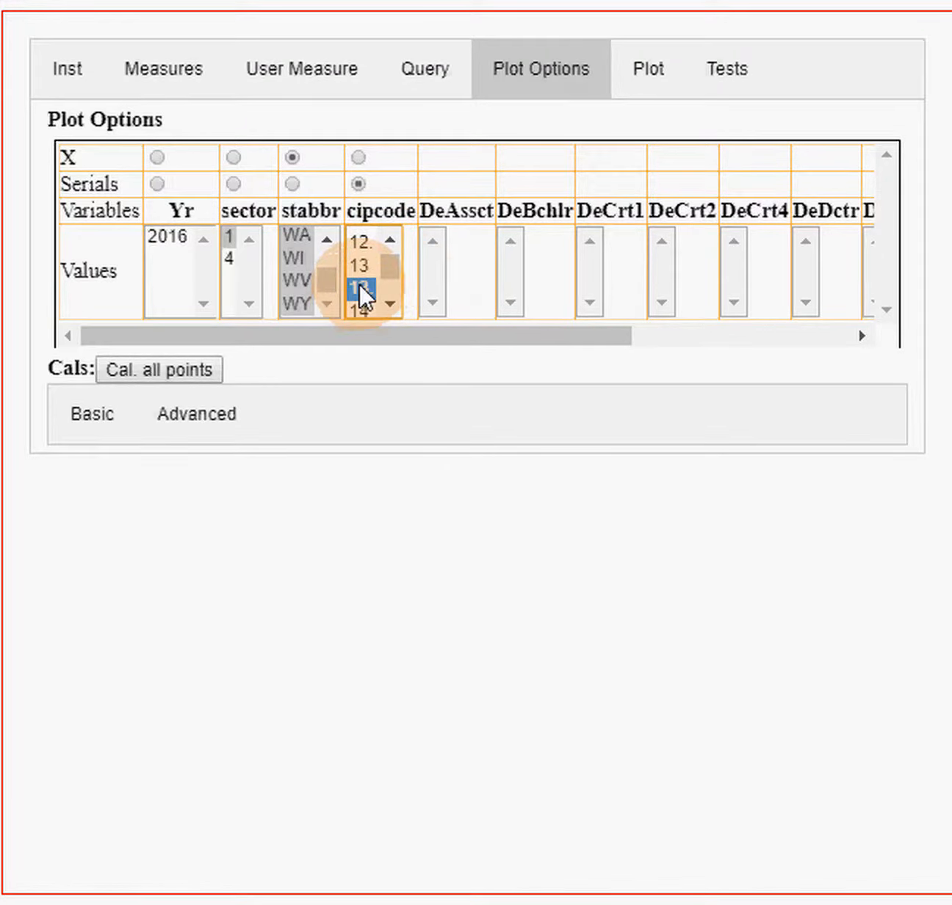
- Clear the sector selection, recalculate all points and plot cDeTtl by state for CIP codes 13. and 52
{"action": "left_click", "coordinate": [226, 241]}
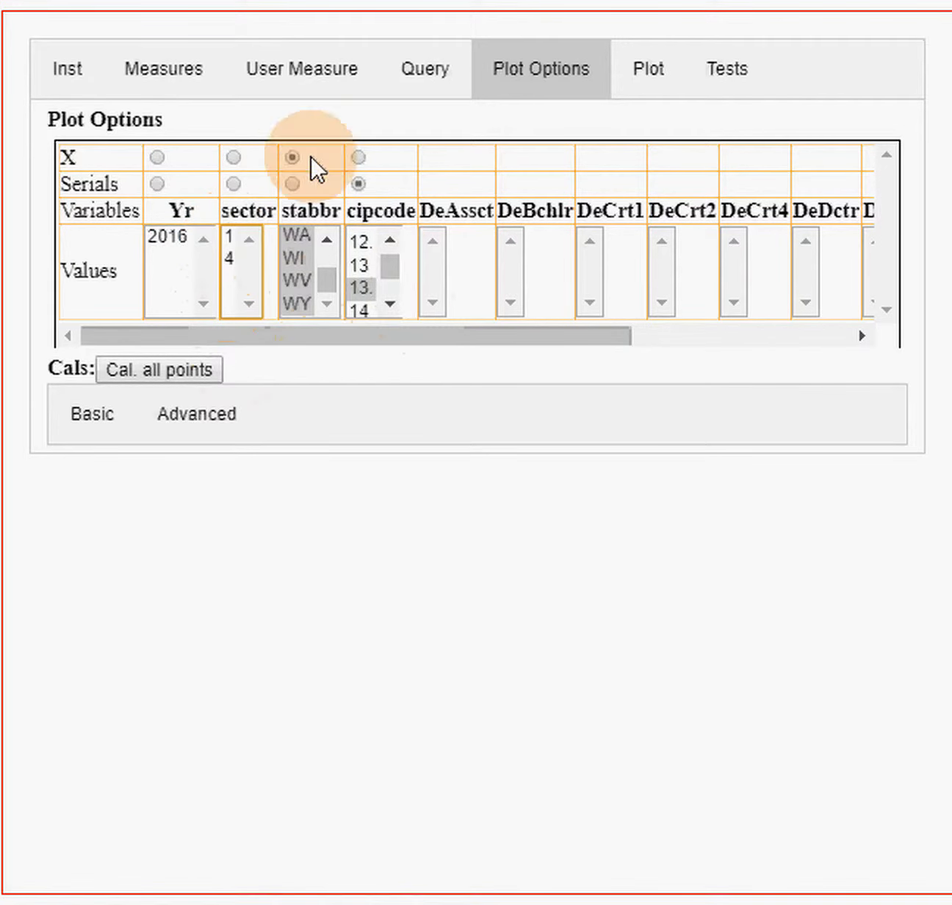
{"action": "left_click", "coordinate": [145, 369]}
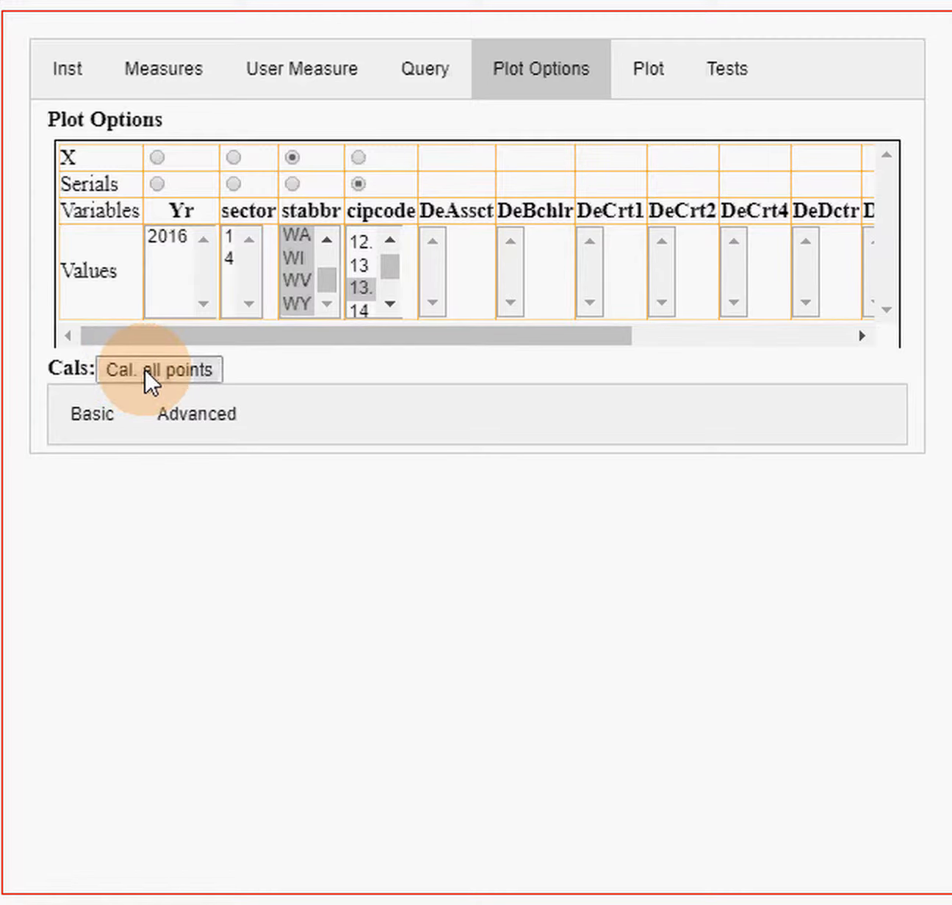
{"action": "left_click", "coordinate": [661, 90]}
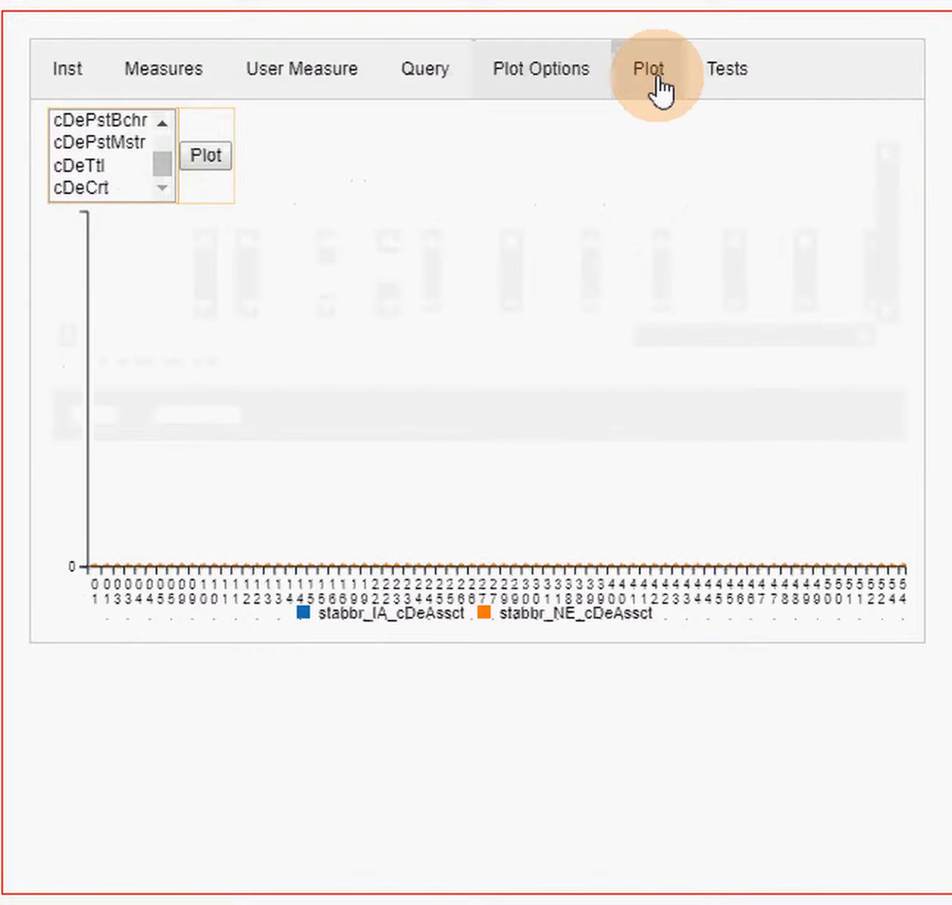
{"action": "left_click", "coordinate": [98, 165]}
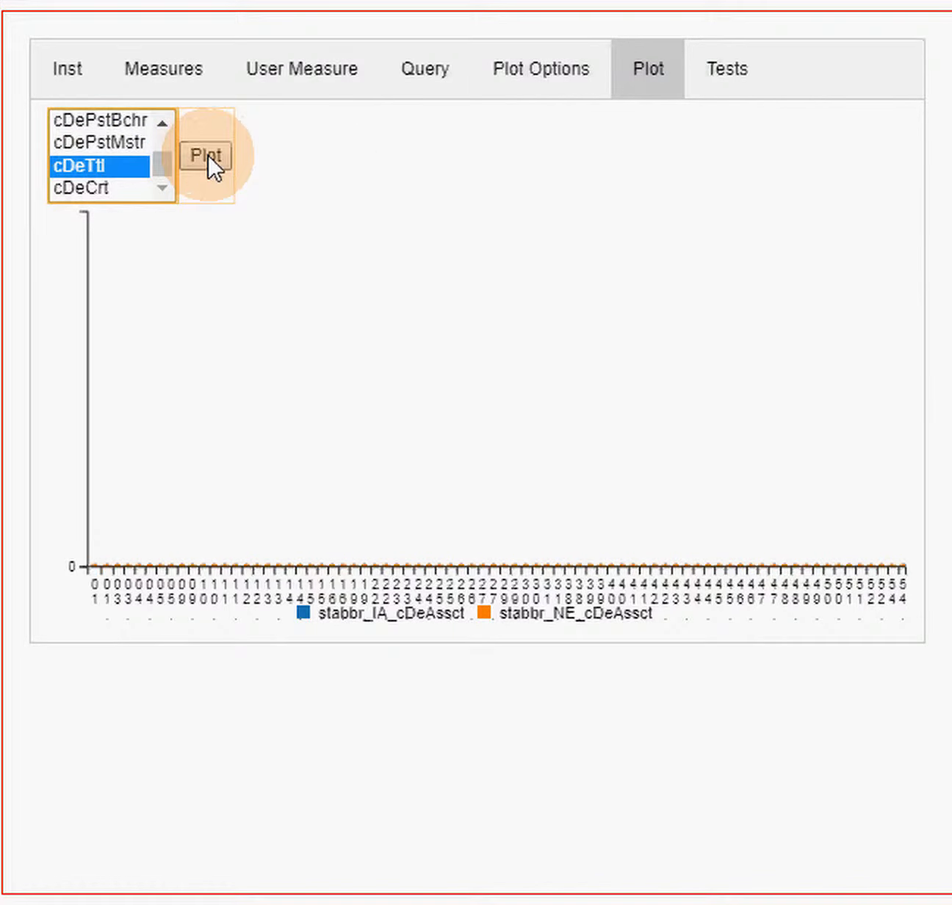
{"action": "left_click", "coordinate": [207, 153]}
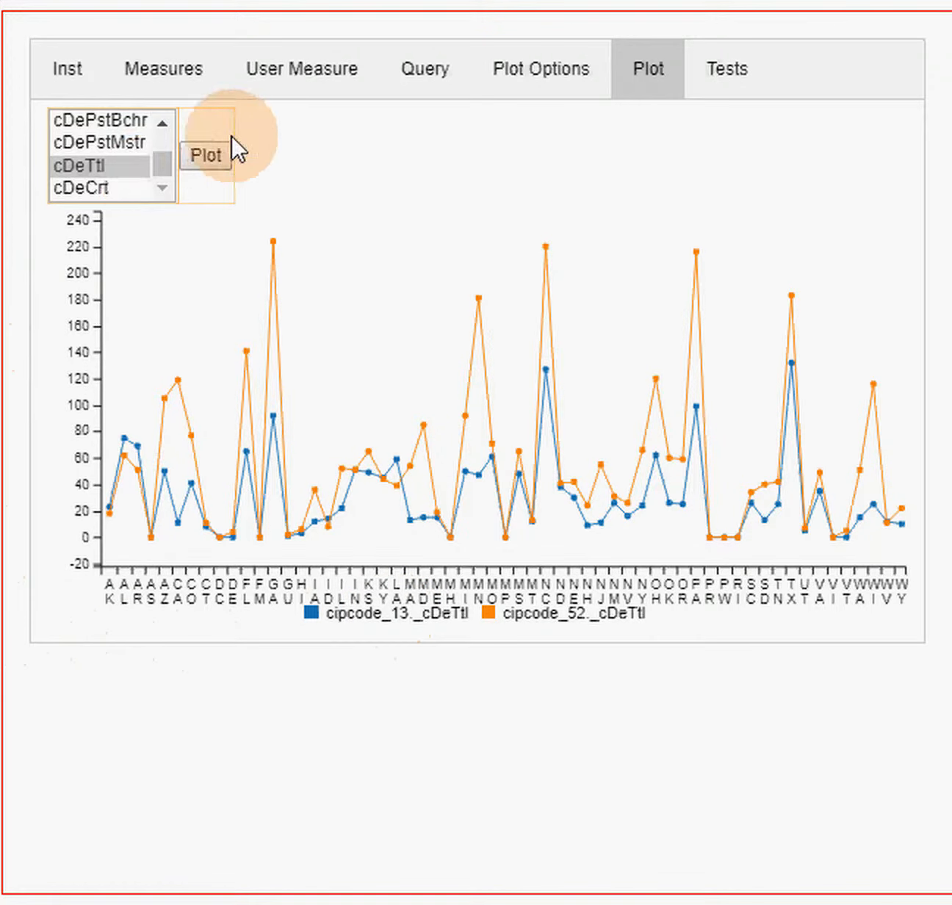
{"action": "left_click", "coordinate": [162, 160]}
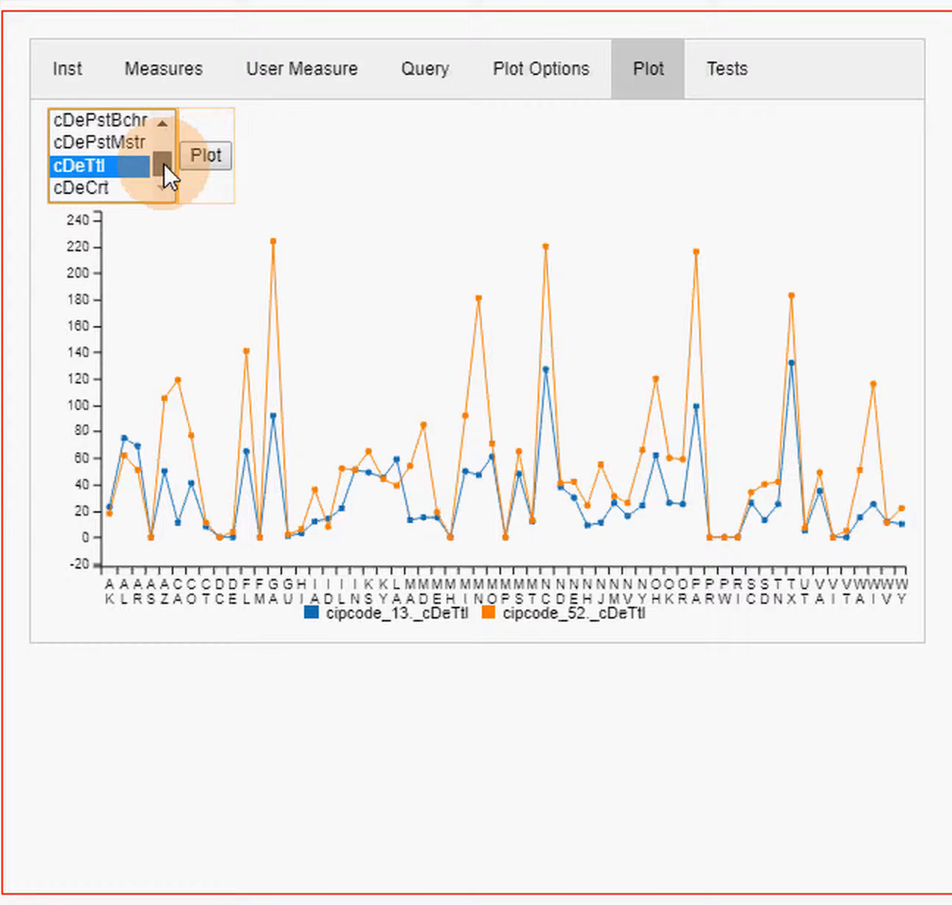
- Restrict the data to sector 1, recalculate all points and replot cDeTtl by state for CIP codes 13. and 52
{"action": "left_click", "coordinate": [518, 87]}
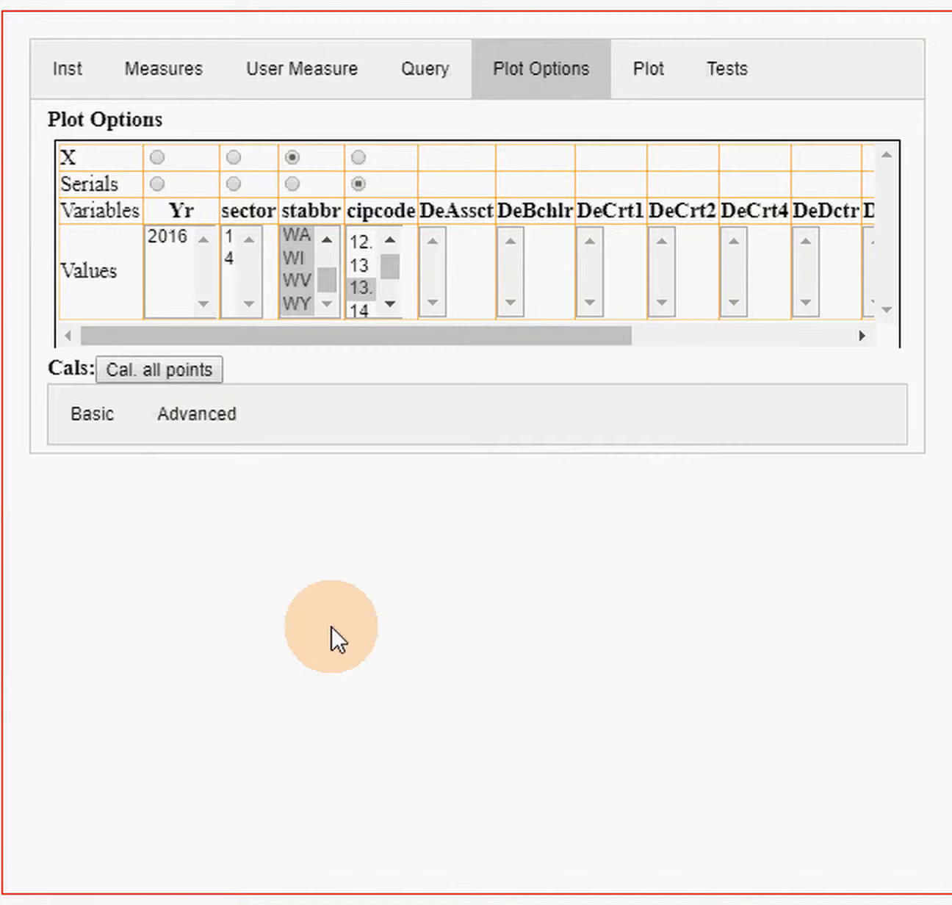
{"action": "left_click", "coordinate": [228, 235]}
{"action": "left_click", "coordinate": [167, 363]}
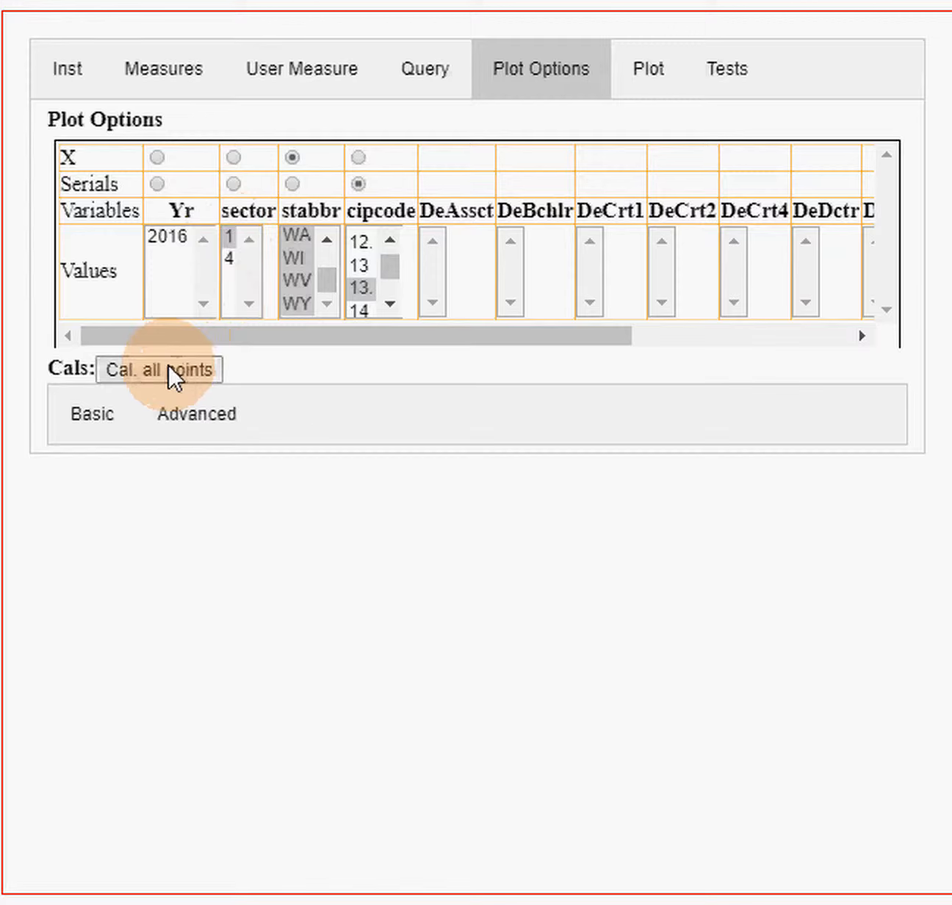
{"action": "left_click", "coordinate": [644, 79]}
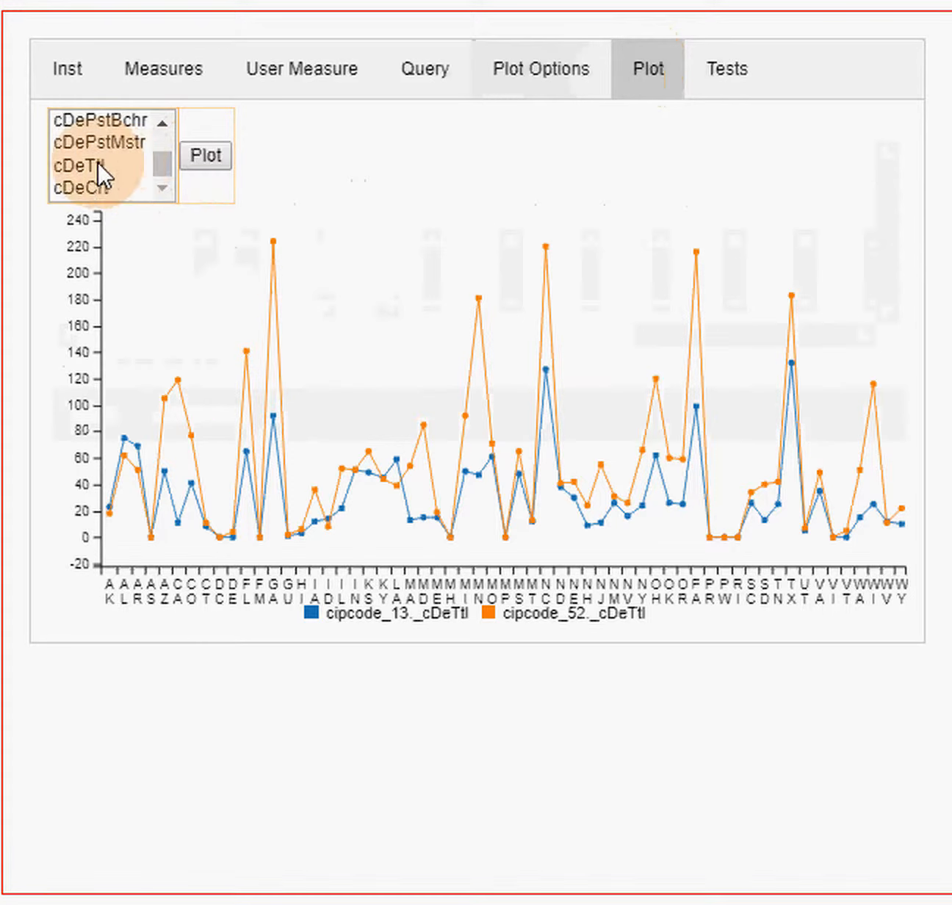
{"action": "left_click", "coordinate": [97, 164]}
{"action": "left_click", "coordinate": [204, 154]}
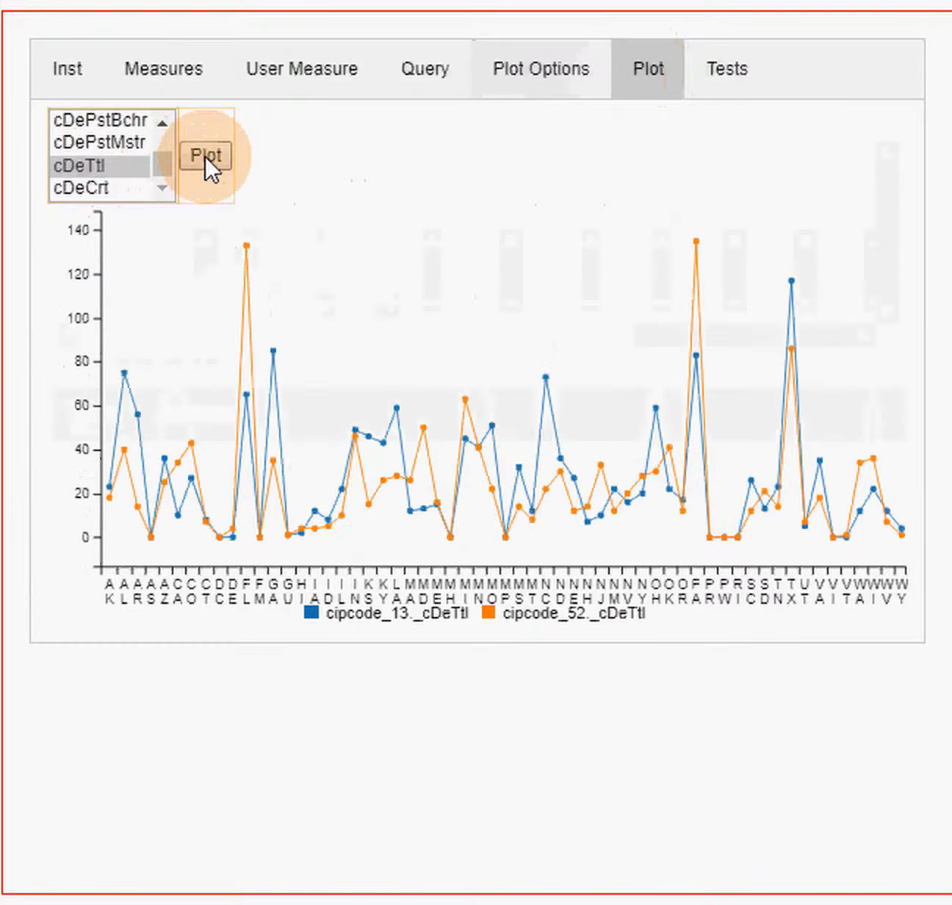